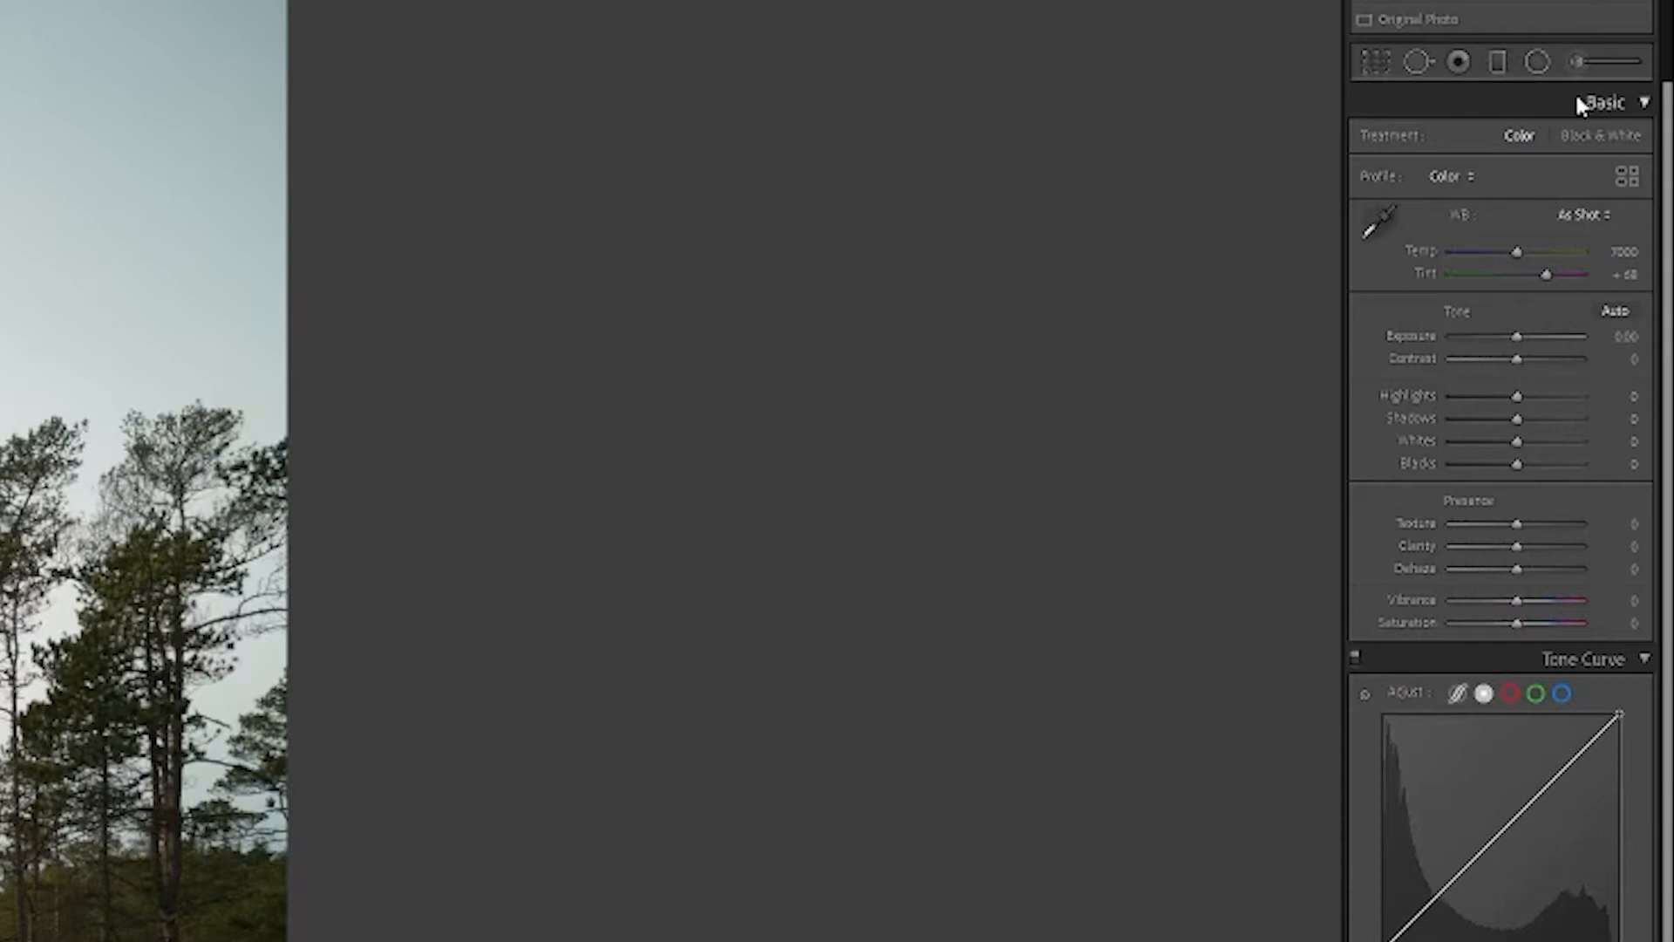
Step: Add a graduated filter just outside the photo's left edge with texture and exposure reset to zero, and show its mask overlay
left_click(1497, 63)
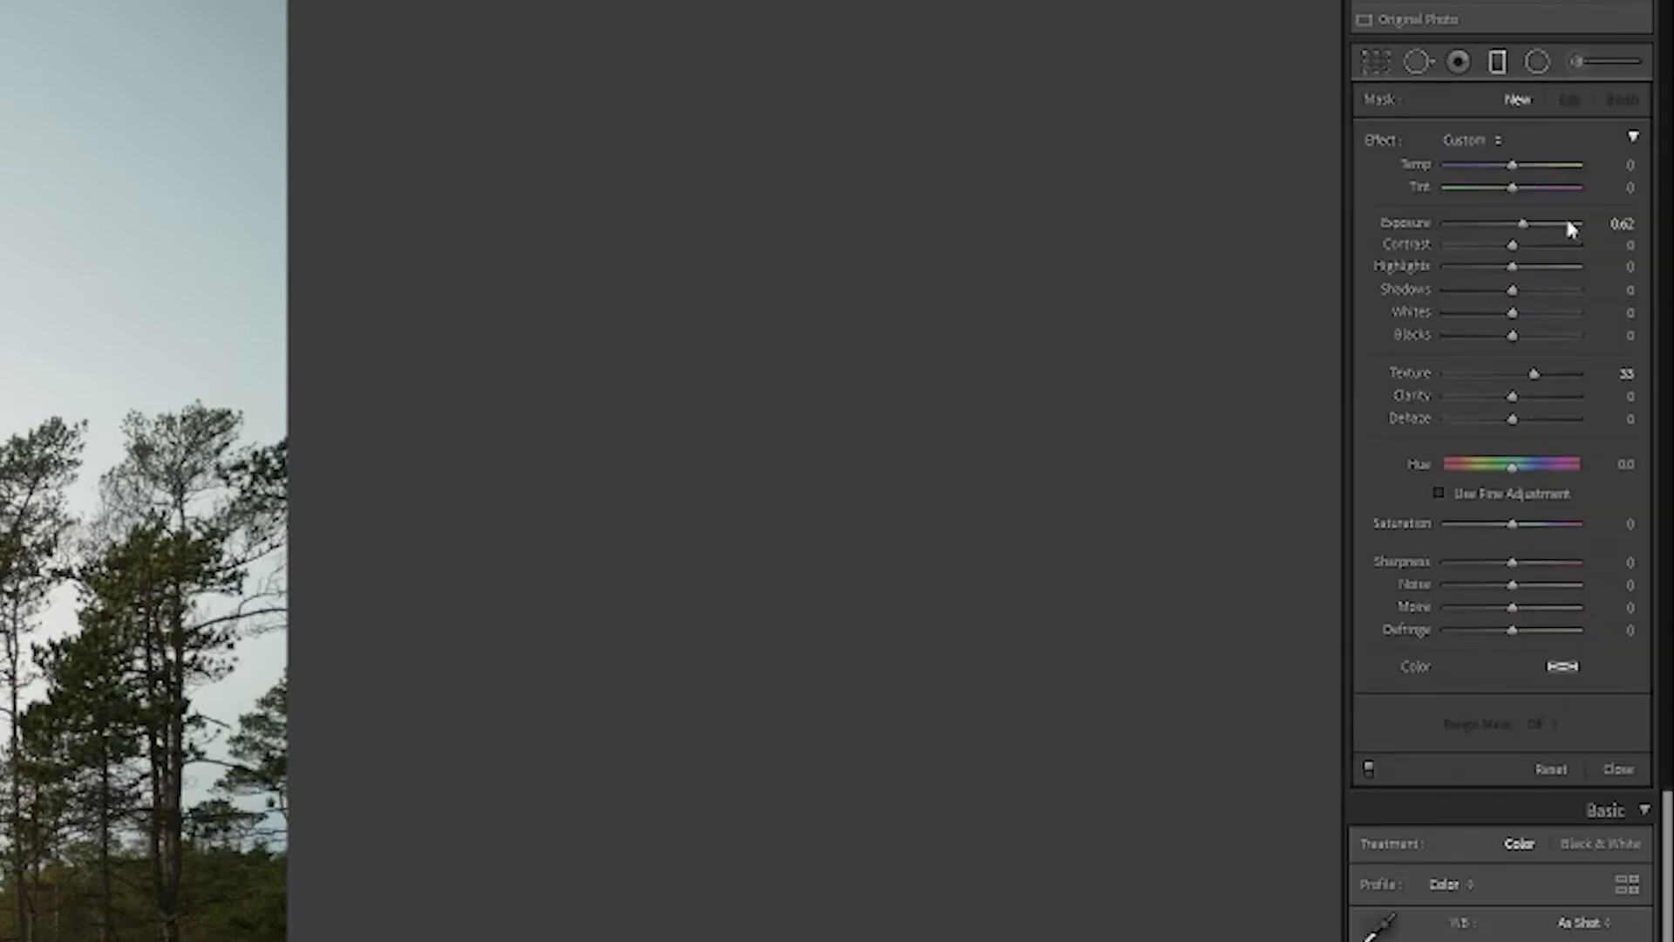
double_click(1535, 375)
double_click(1520, 222)
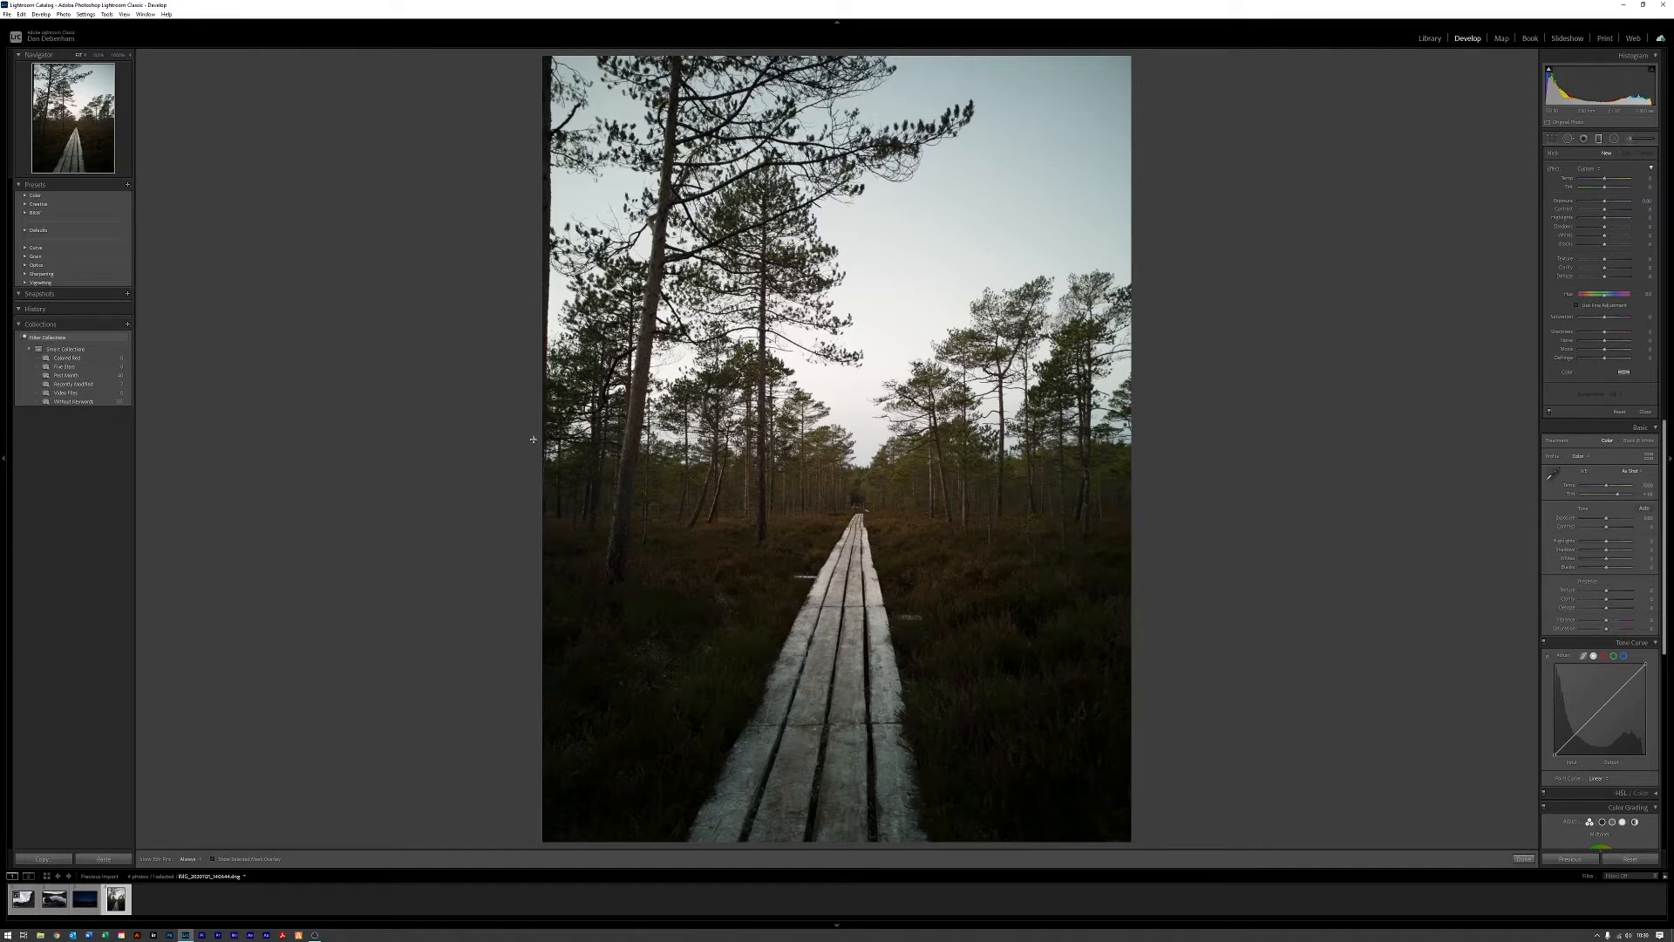
left_click_drag(534, 438, 519, 440)
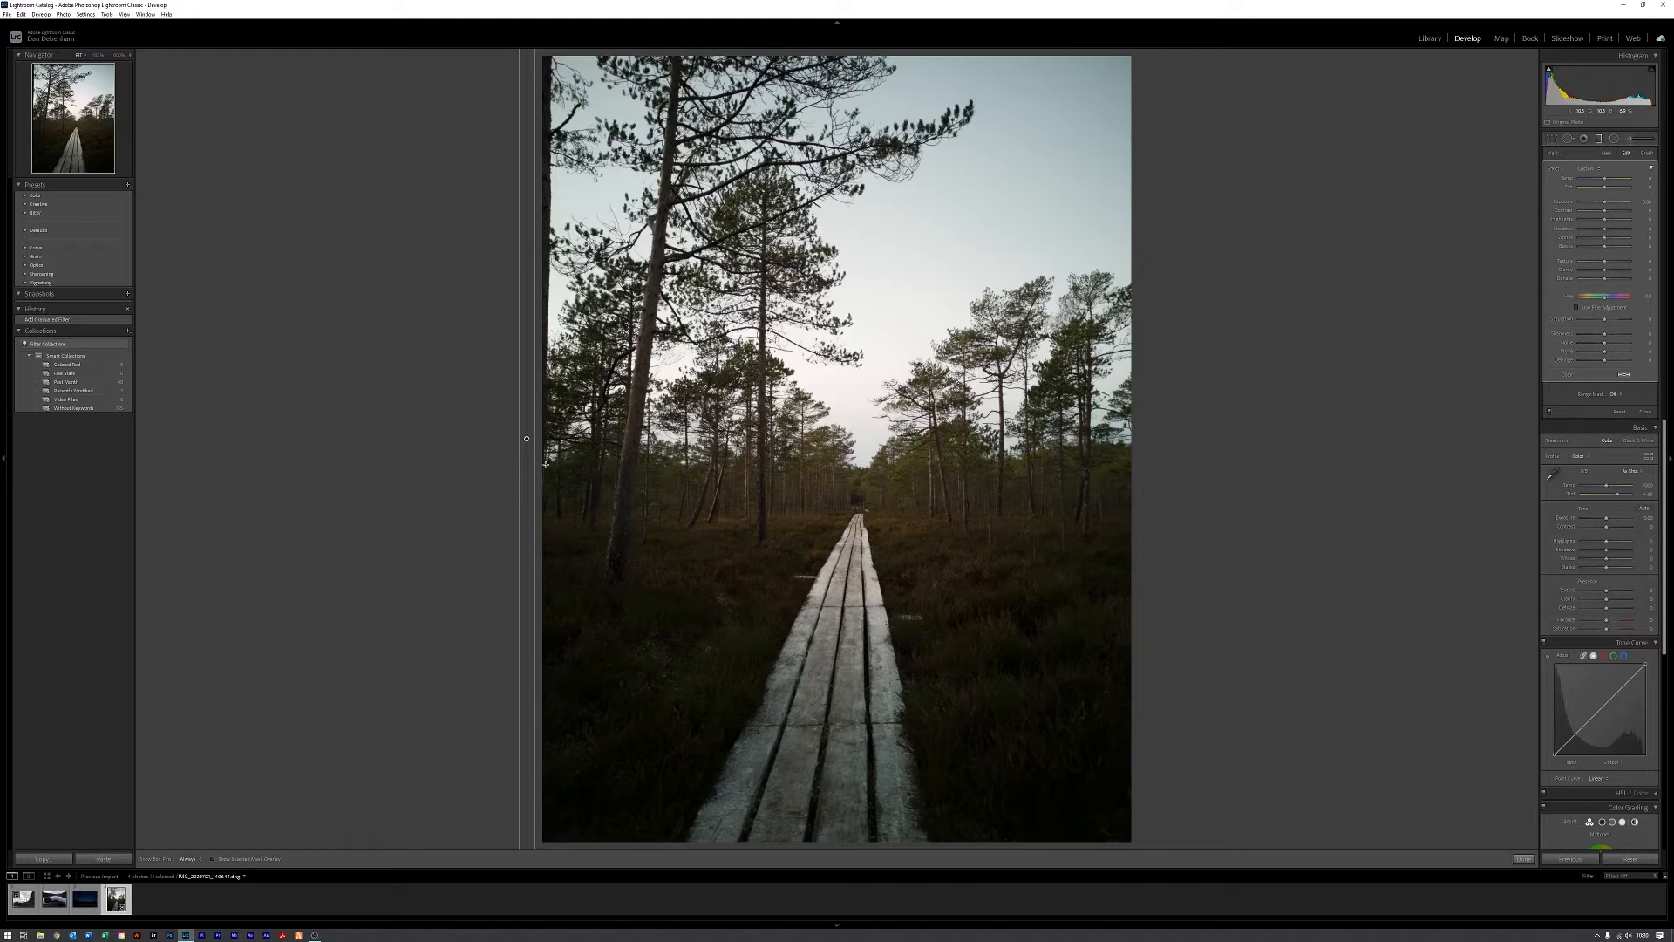
key("o")
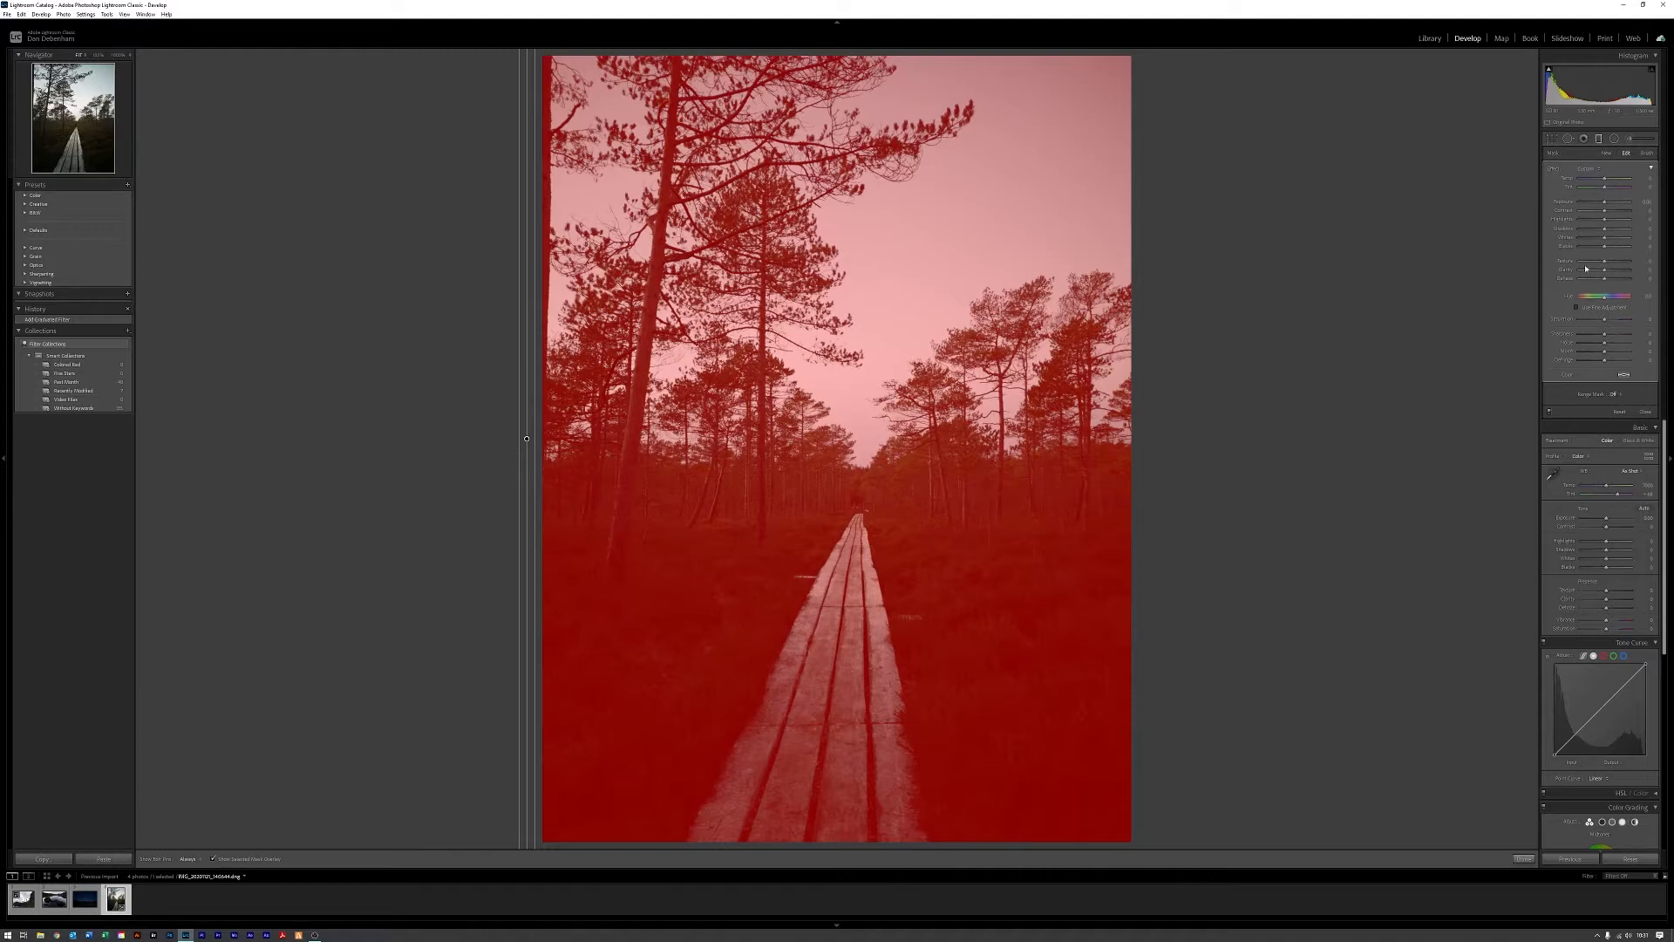
Step: Limit the filter to the darker tones with a luminance range mask, raise its smoothness slightly, and hide the overlay
left_click(1620, 397)
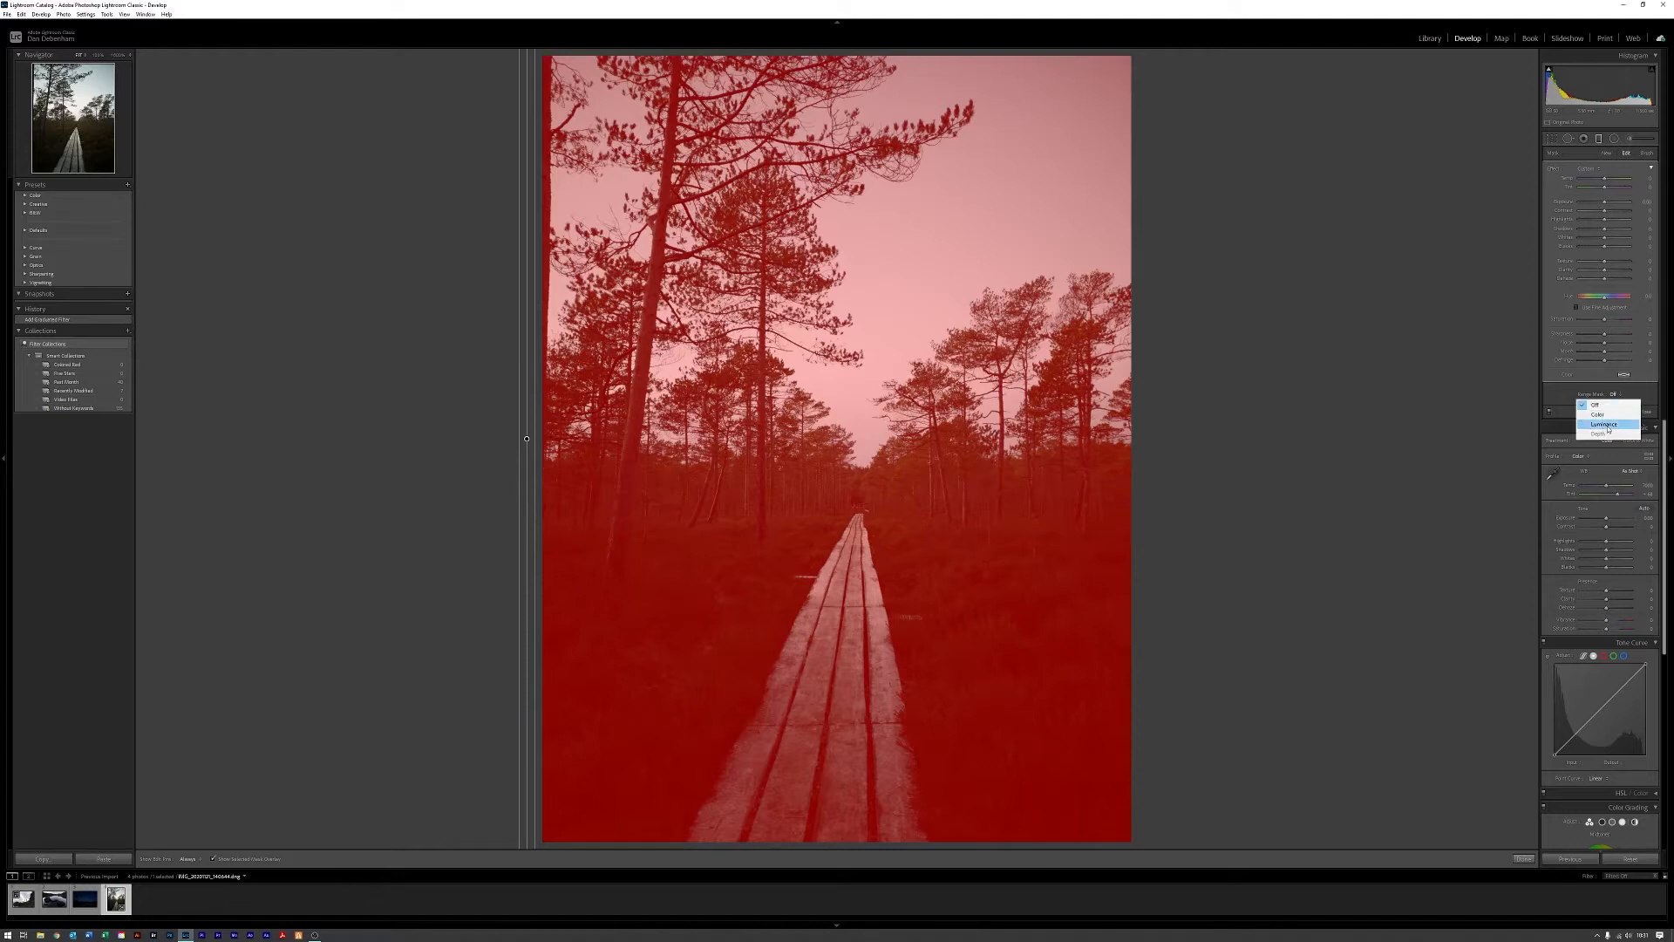
left_click(1607, 424)
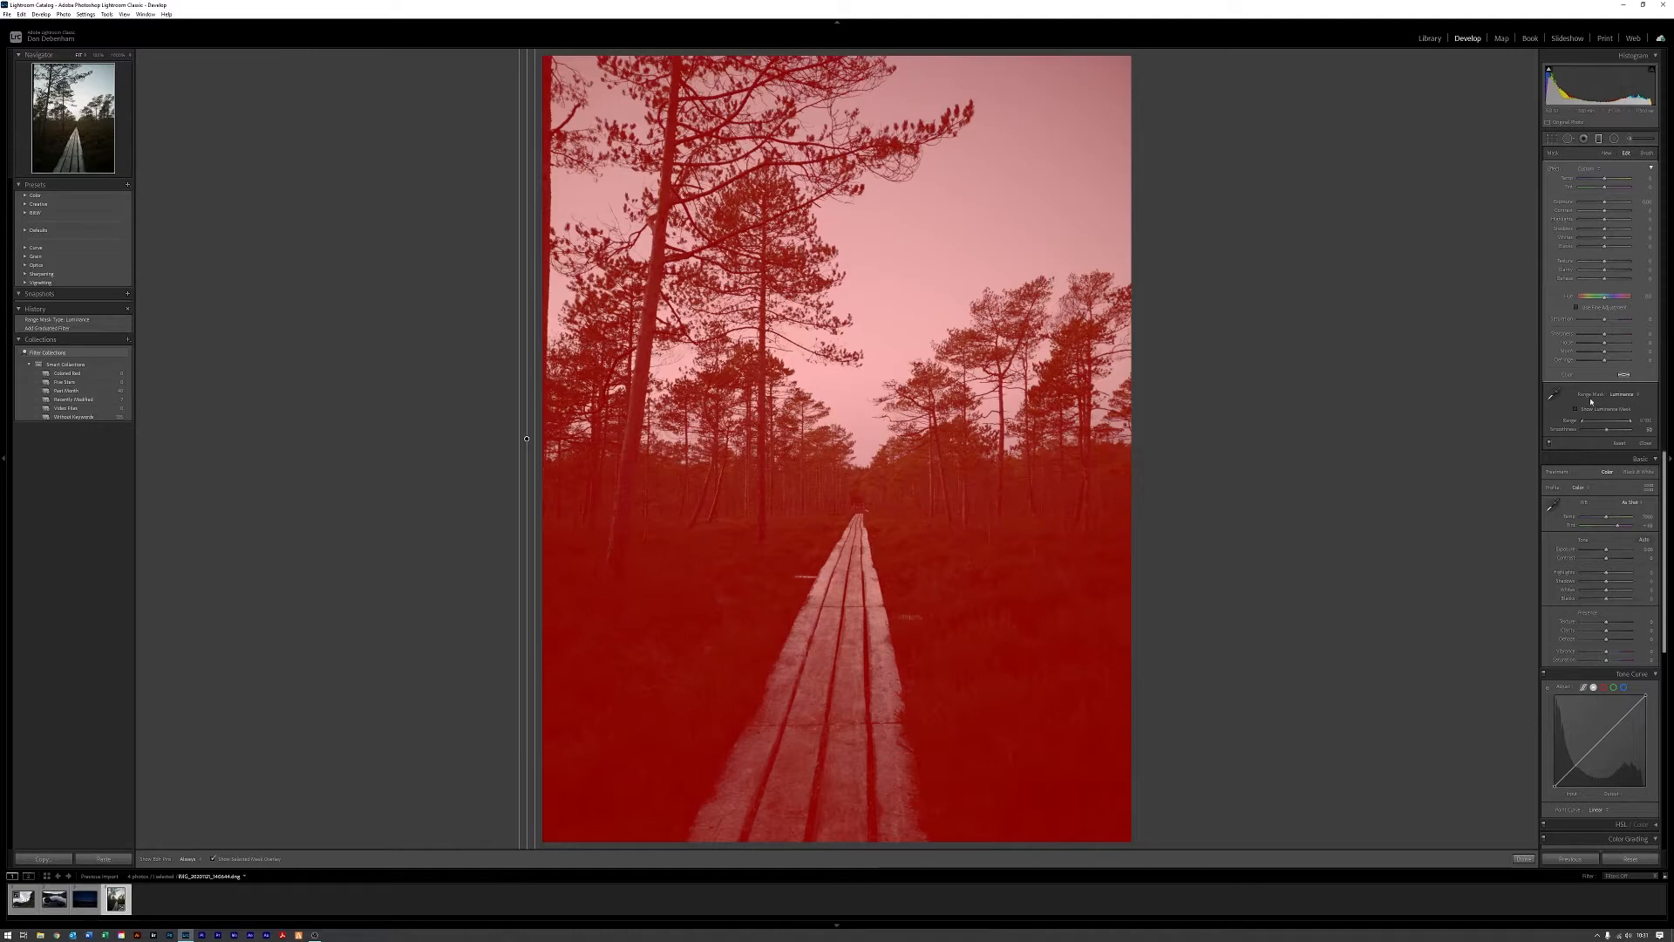
left_click_drag(1626, 423, 1614, 425)
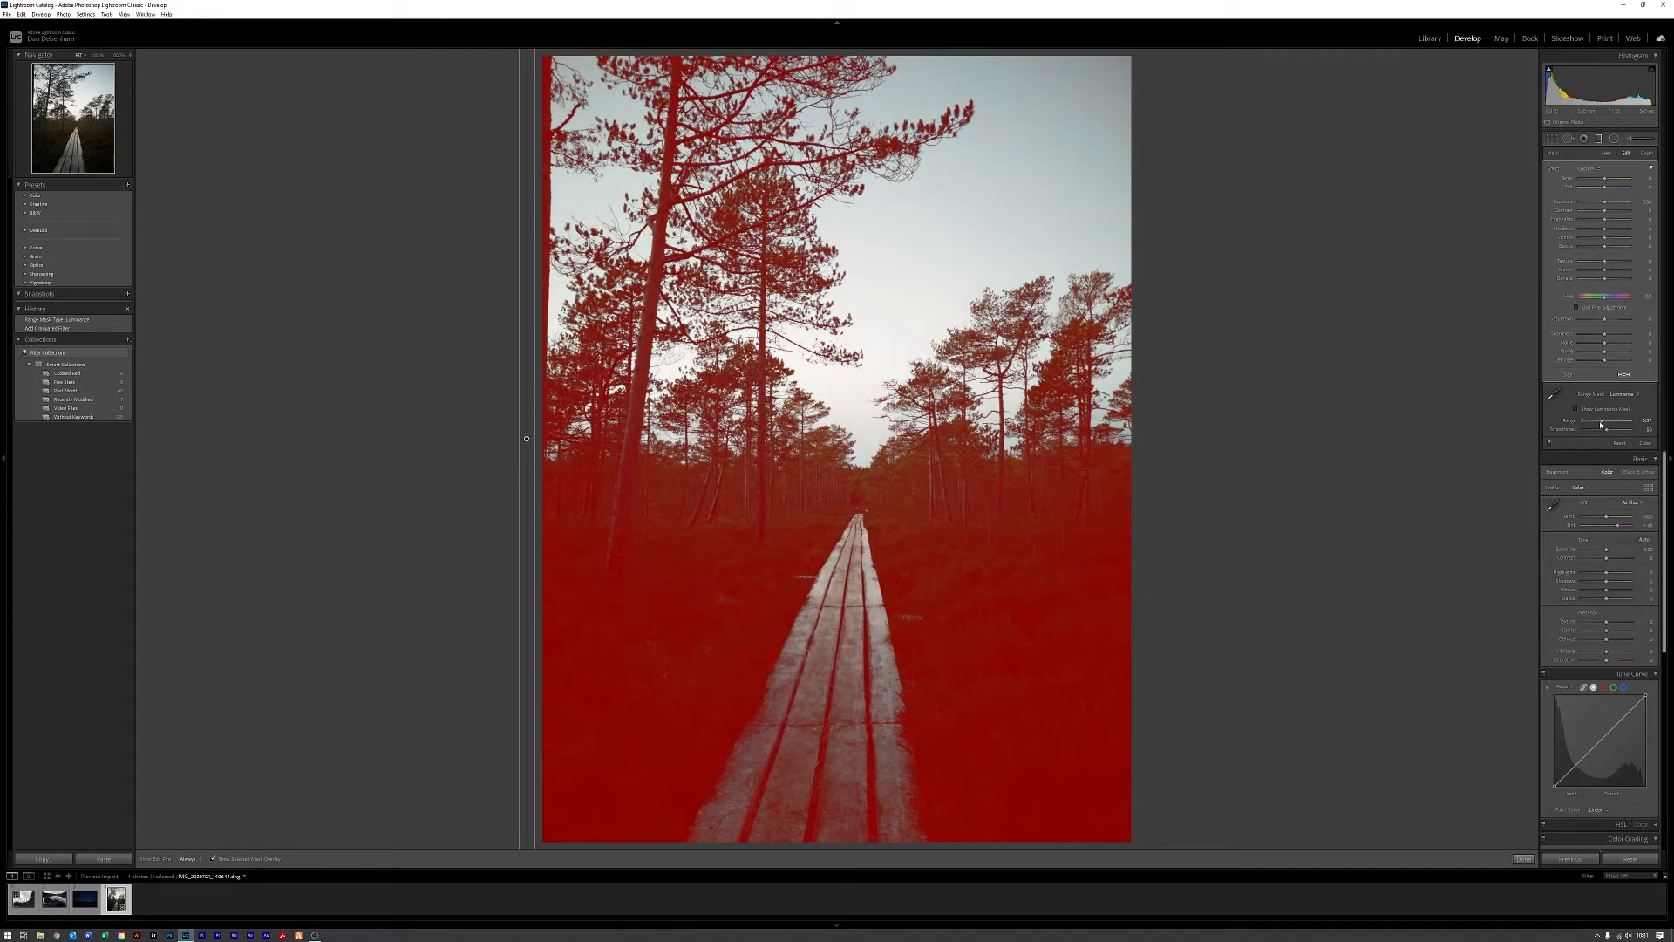
left_click_drag(1586, 424, 1594, 425)
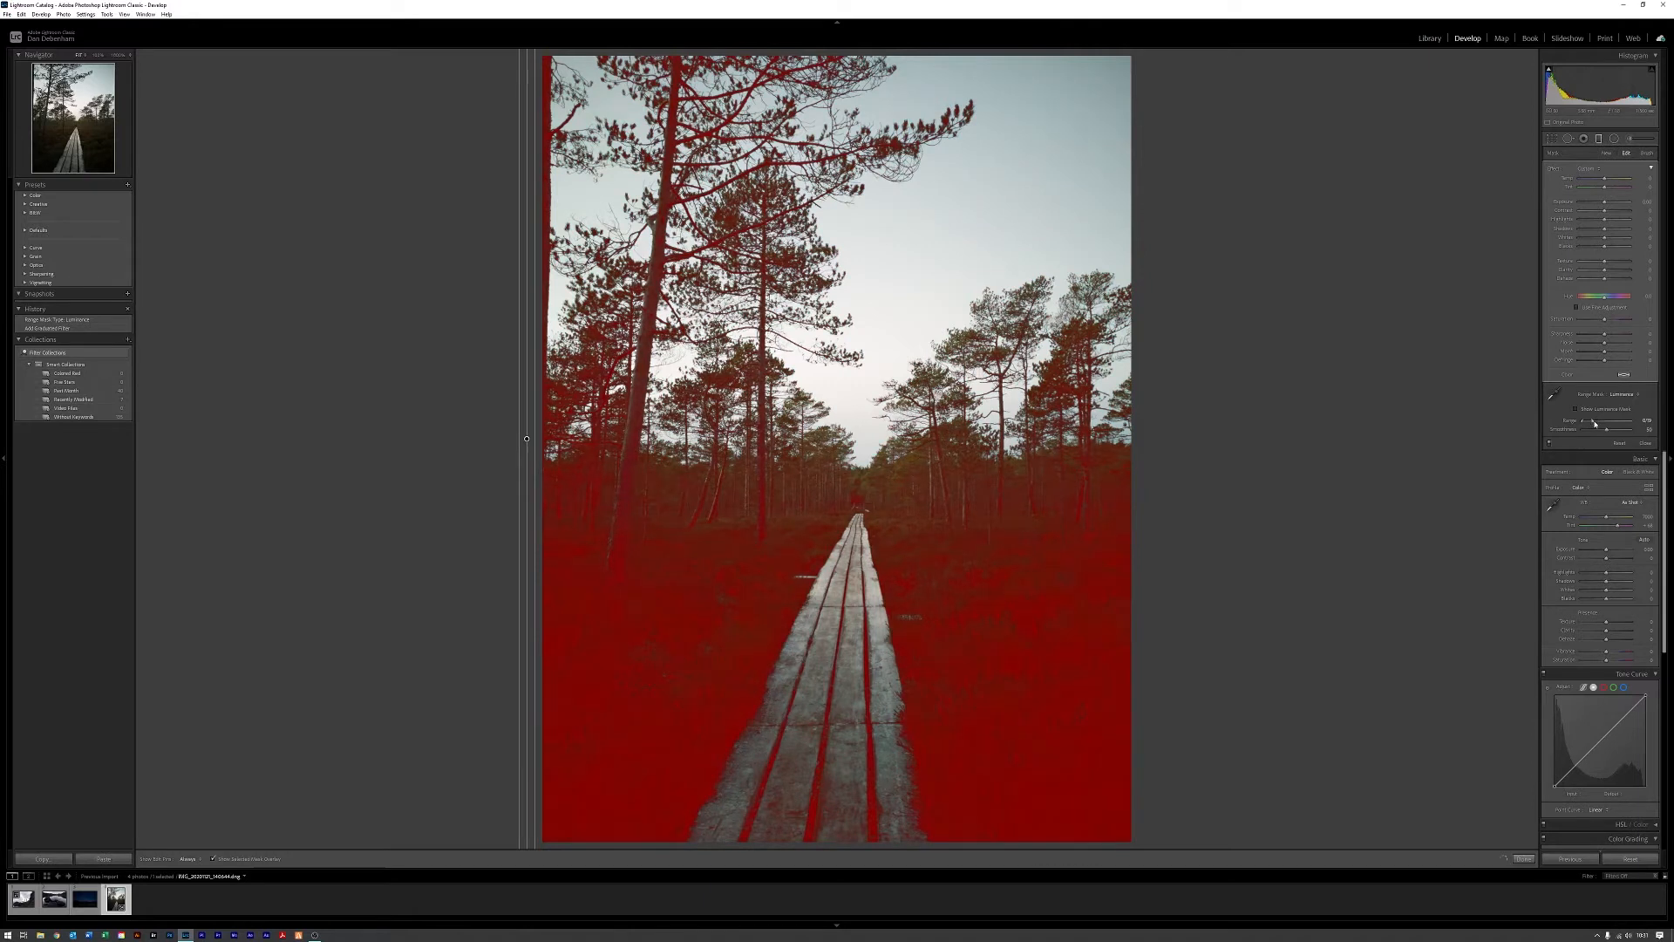
mouse_move(1613, 425)
left_mouse_down()
mouse_move(1632, 424)
mouse_move(1607, 424)
left_mouse_up()
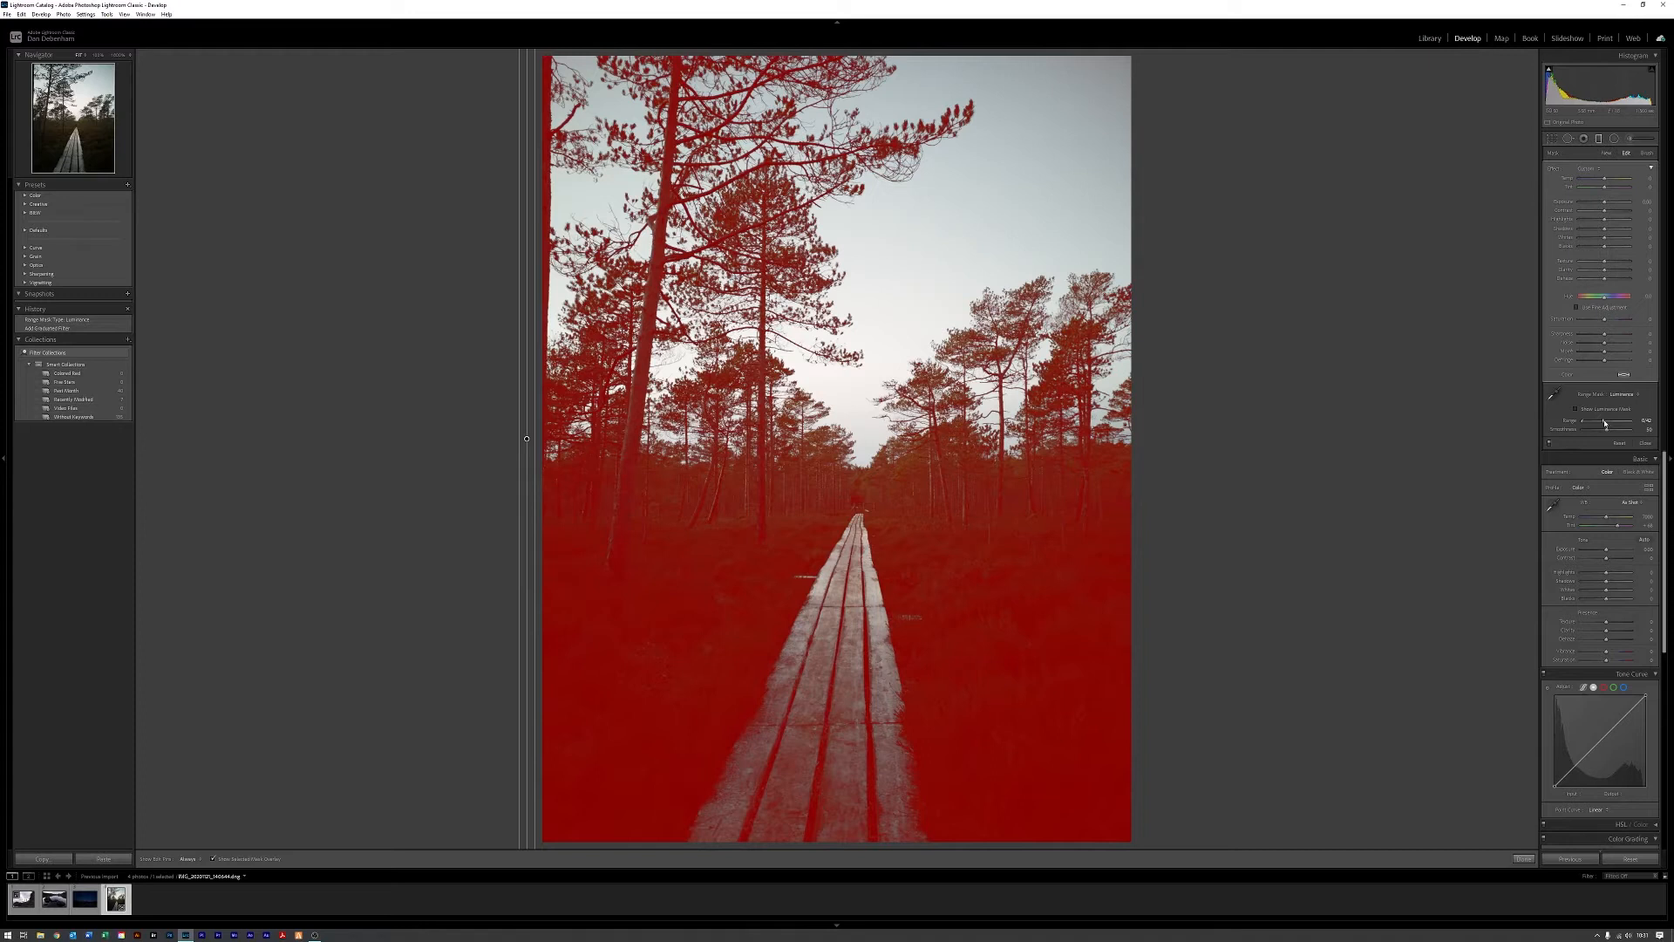
left_click_drag(1604, 424, 1606, 424)
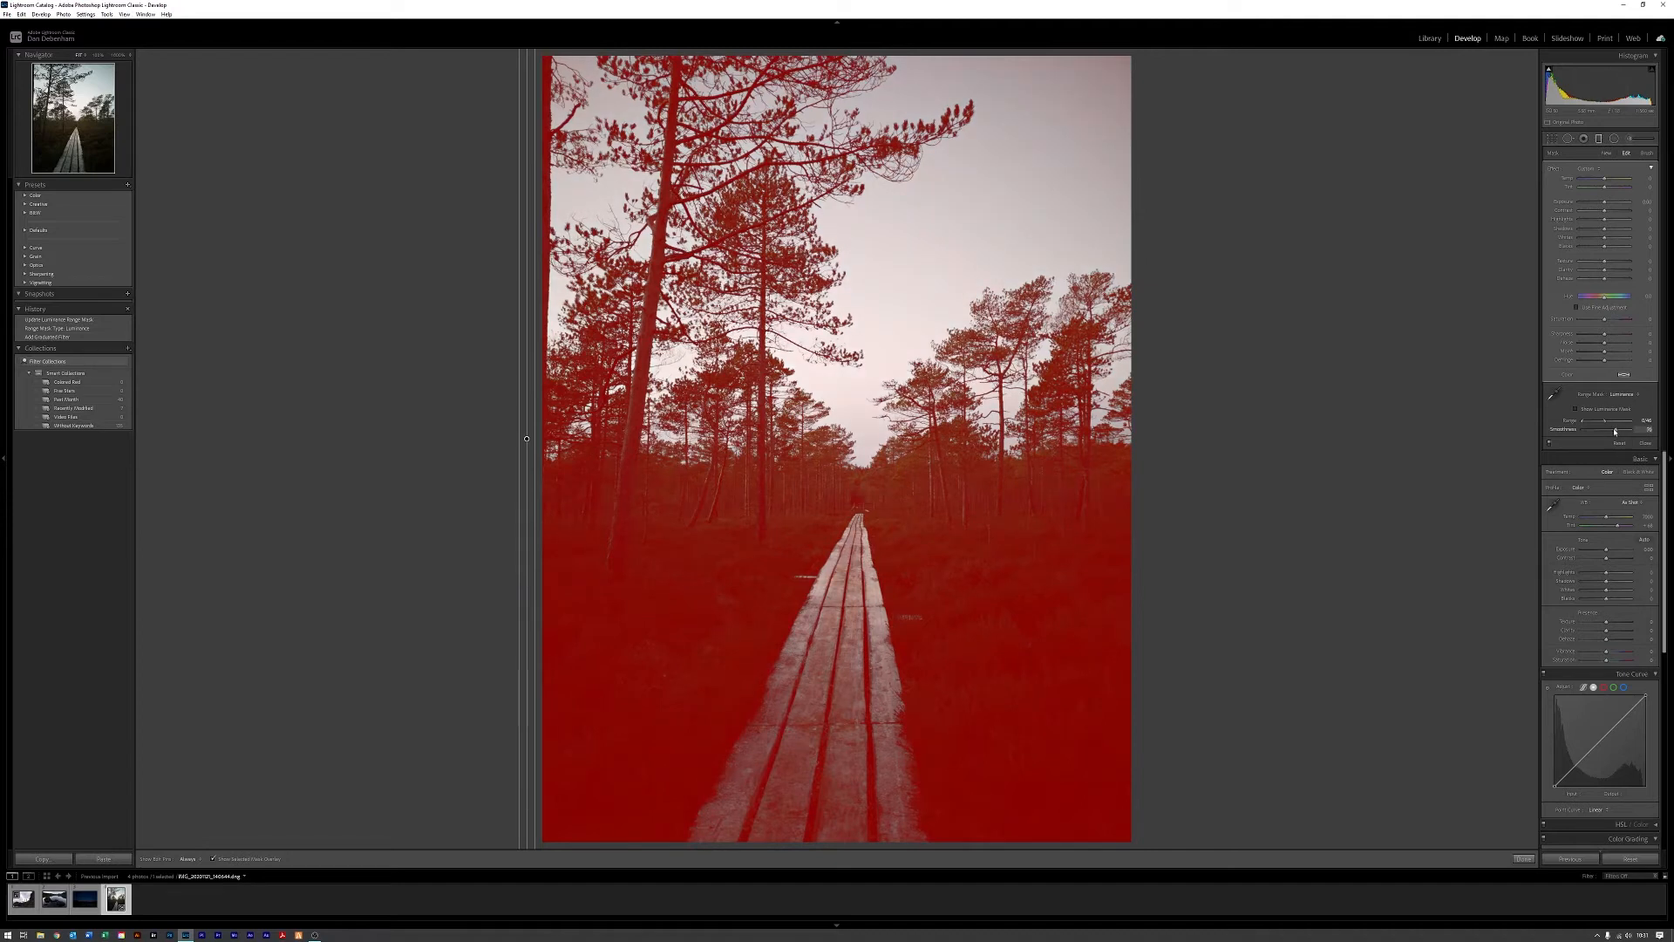
left_click_drag(1614, 430, 1611, 430)
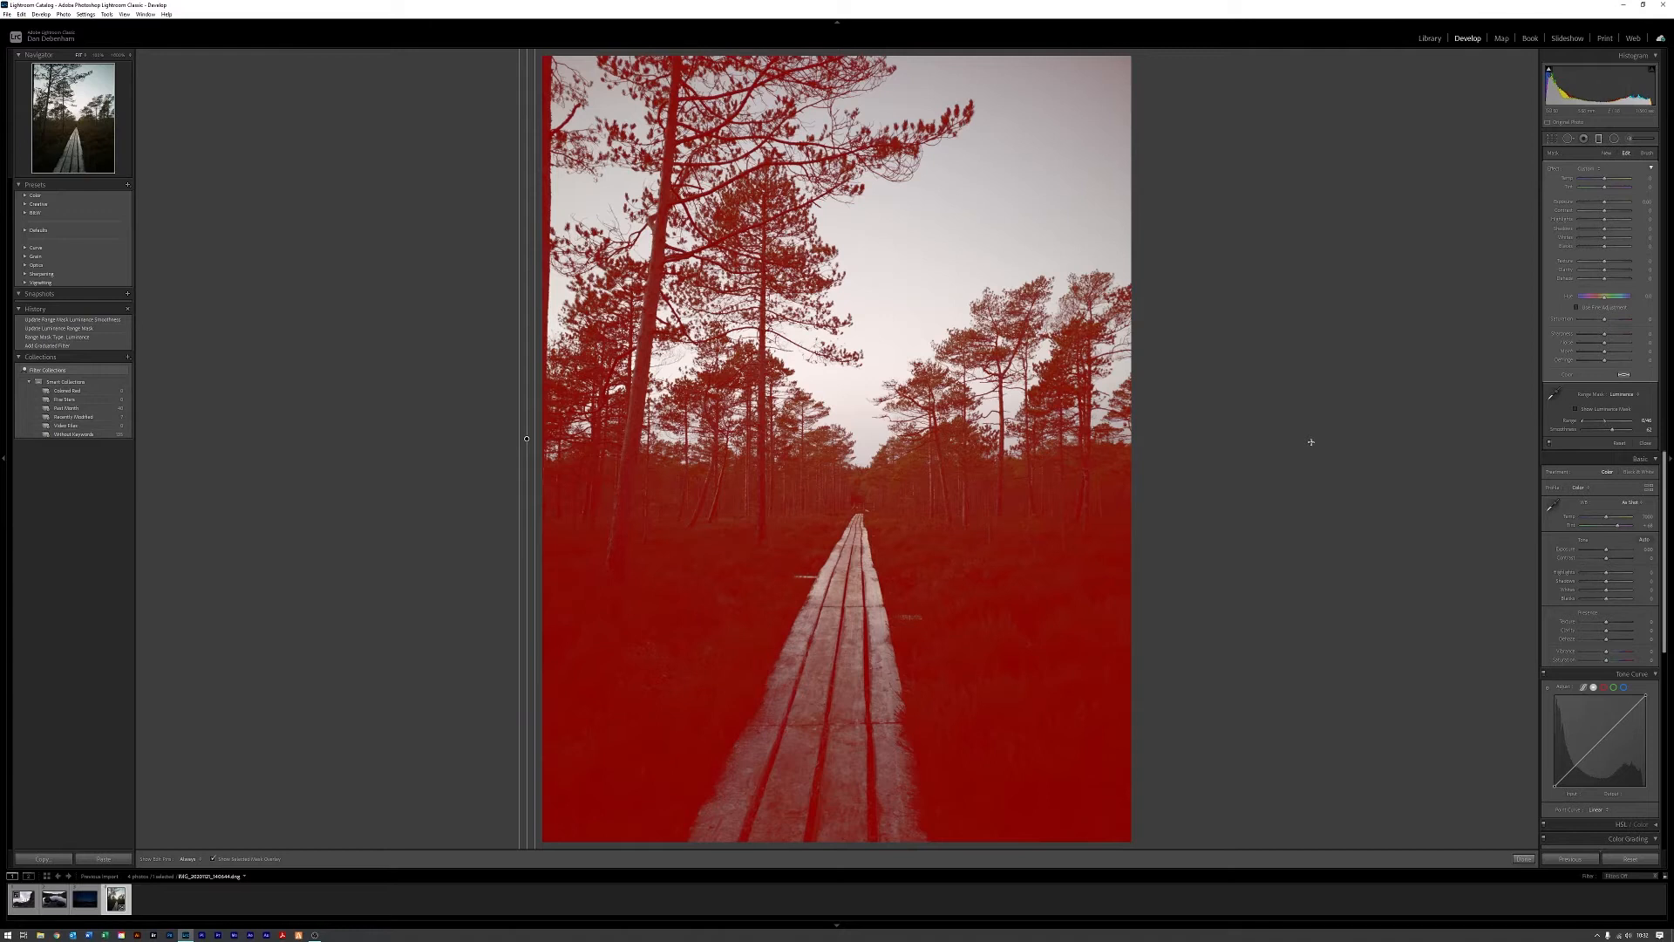
key("o")
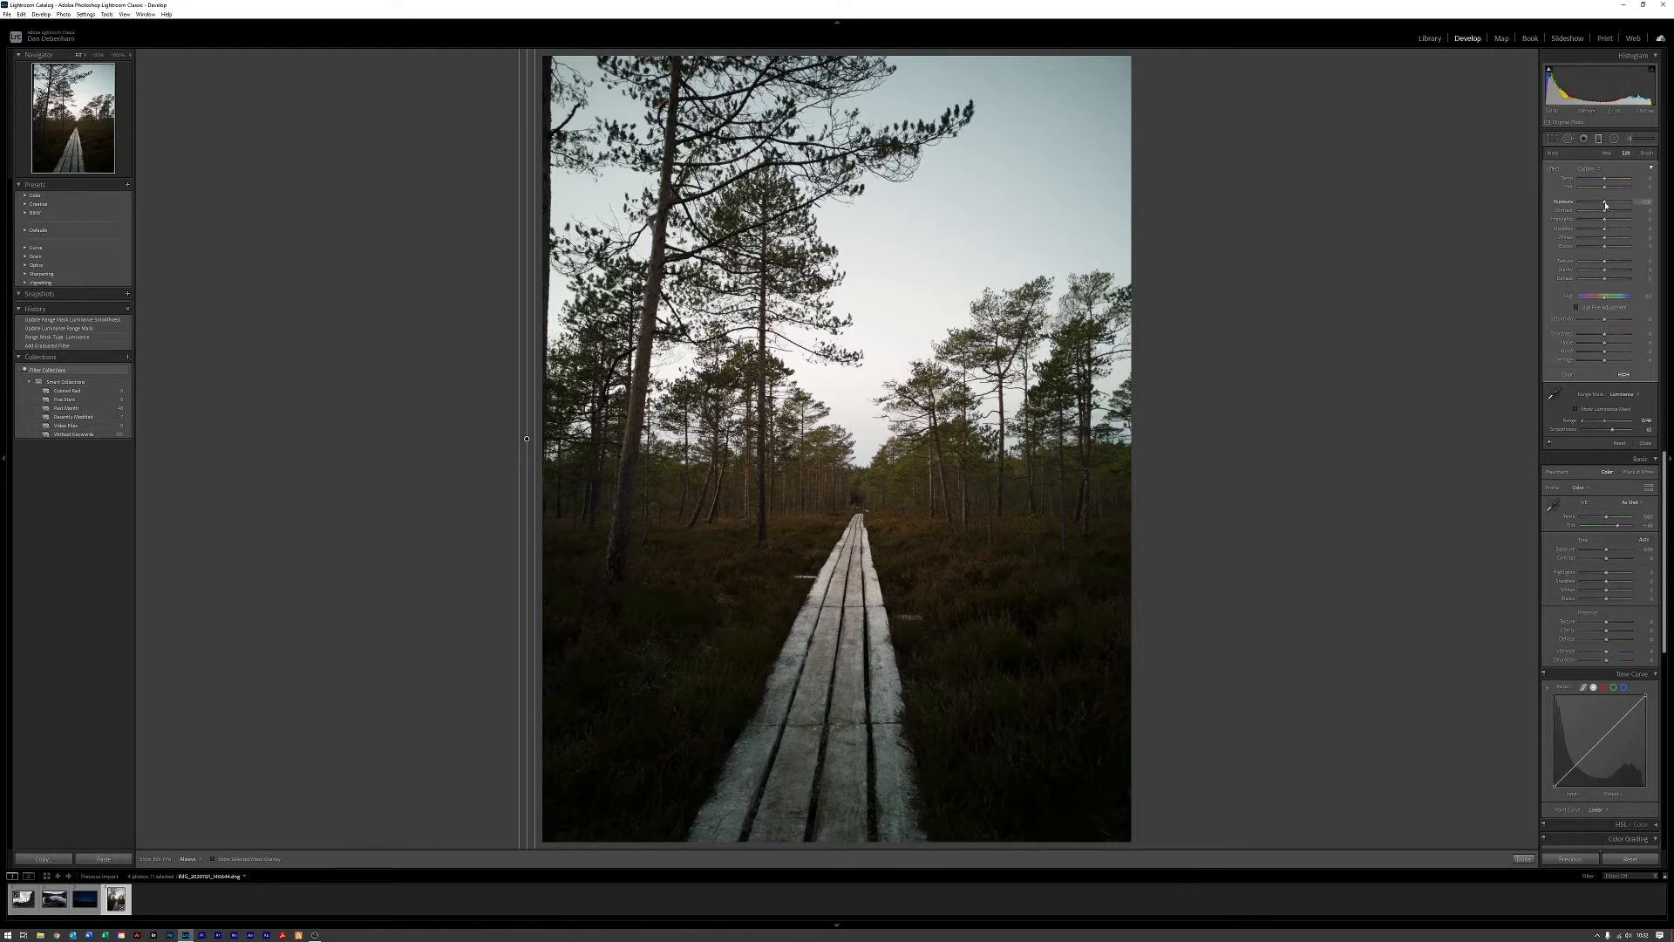
Step: Brighten the dark-tone filter's area by raising exposure, texture and shadows, and lower the blacks slightly
left_click_drag(1605, 205, 1615, 205)
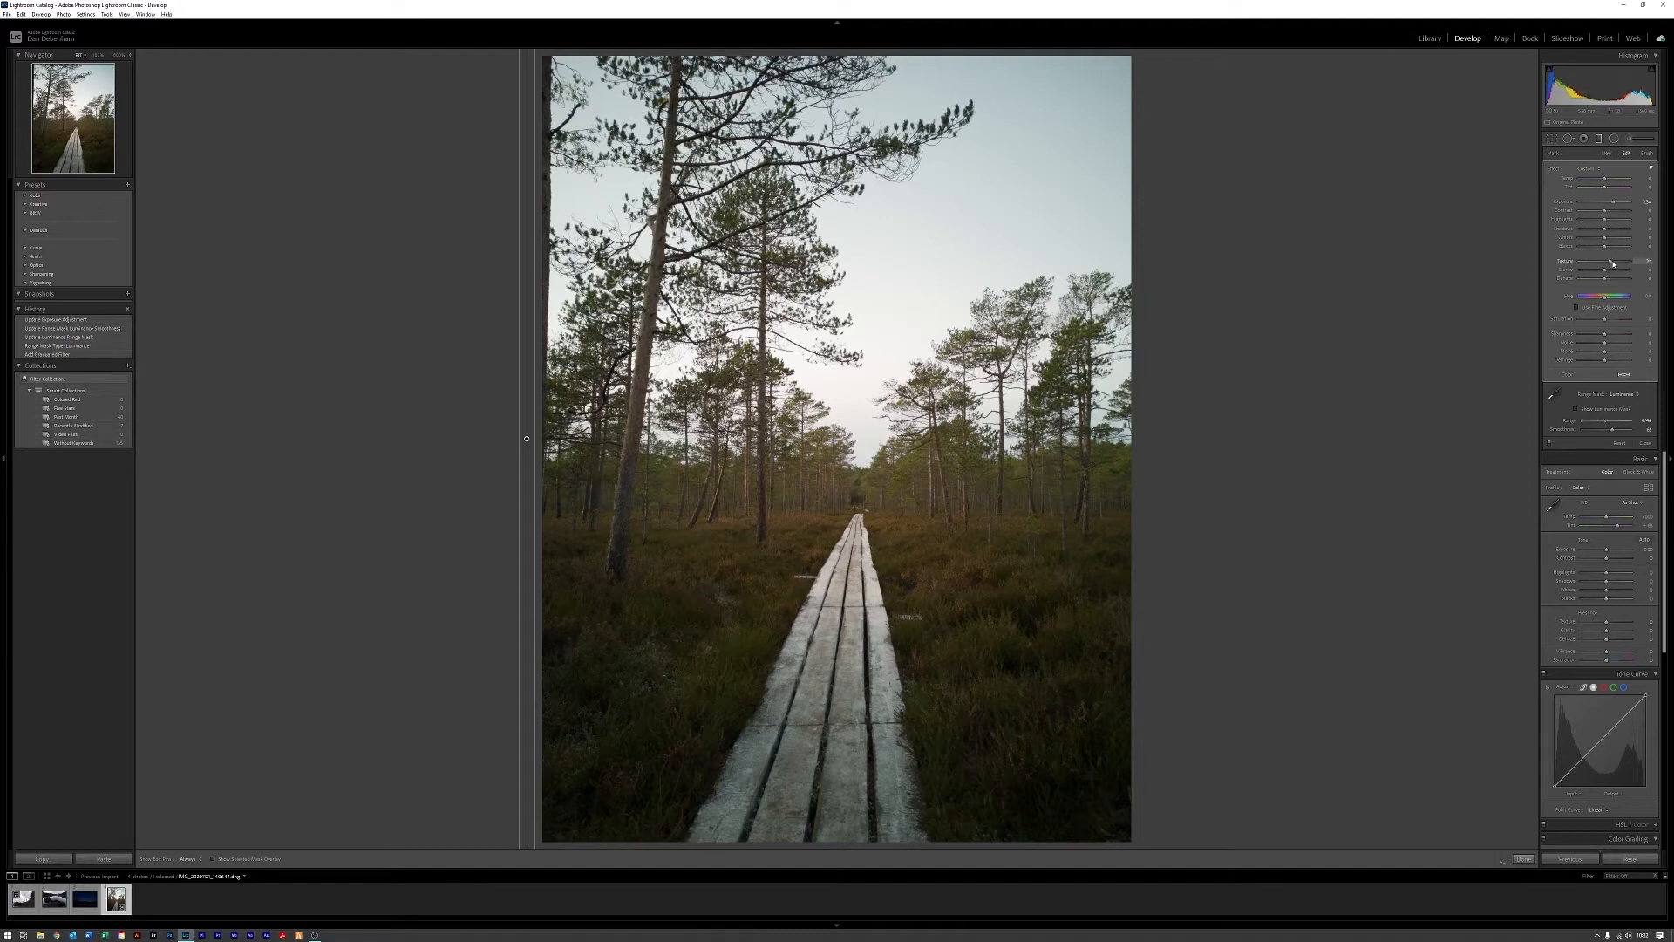
left_click_drag(1612, 263, 1613, 263)
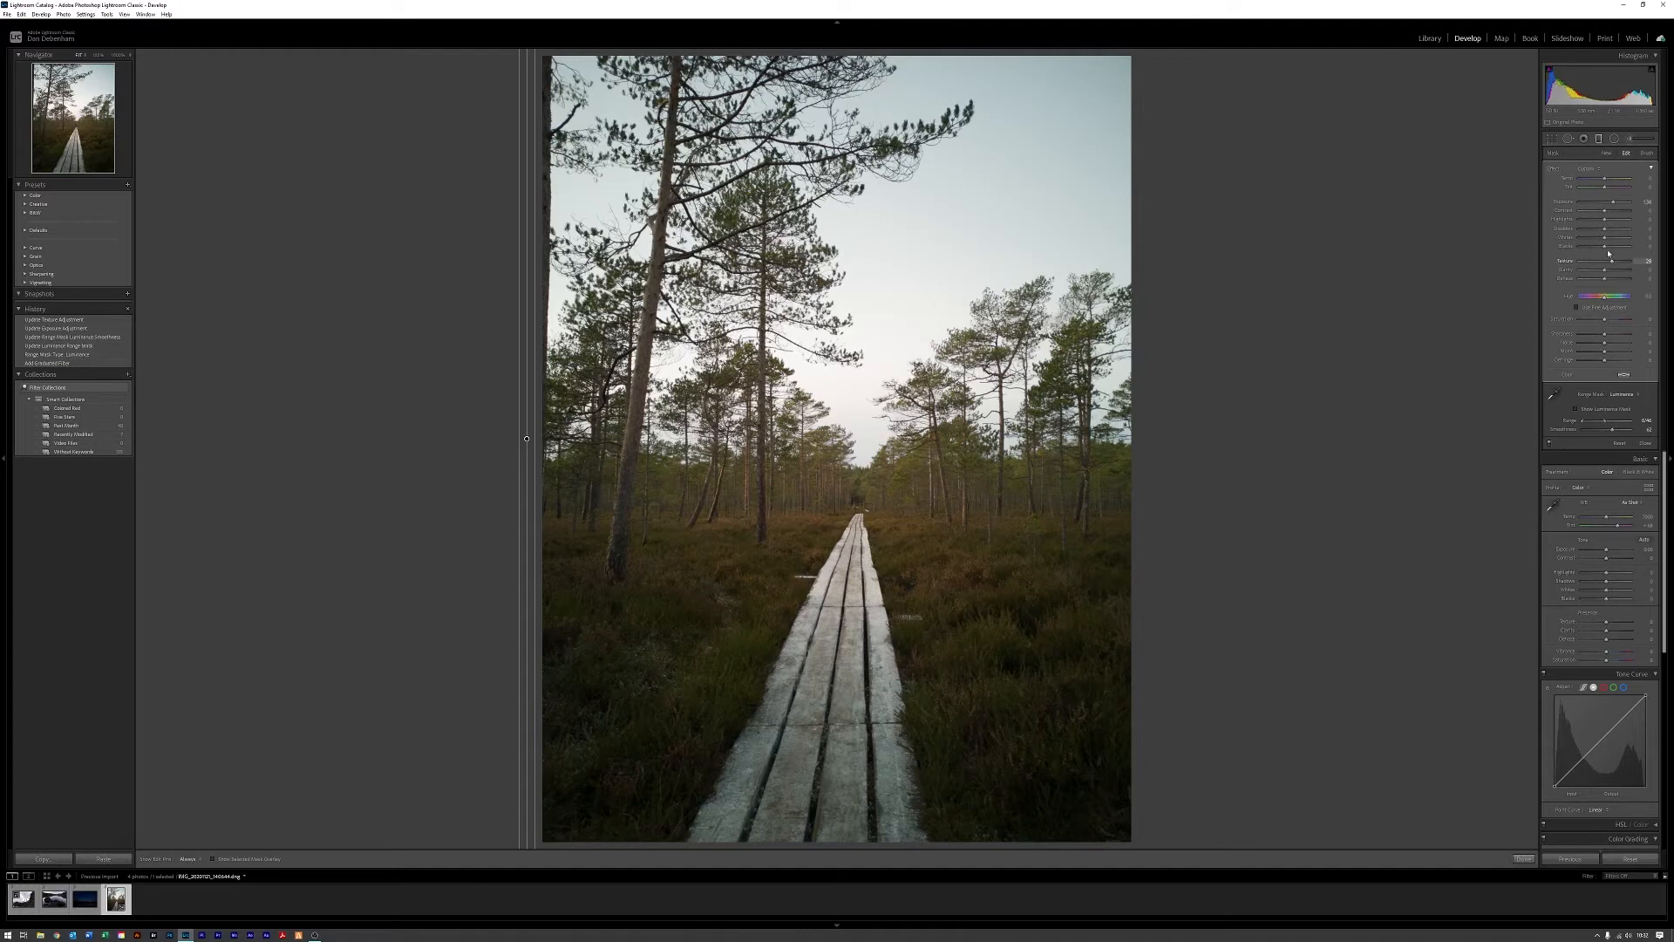
left_click_drag(1609, 231, 1596, 252)
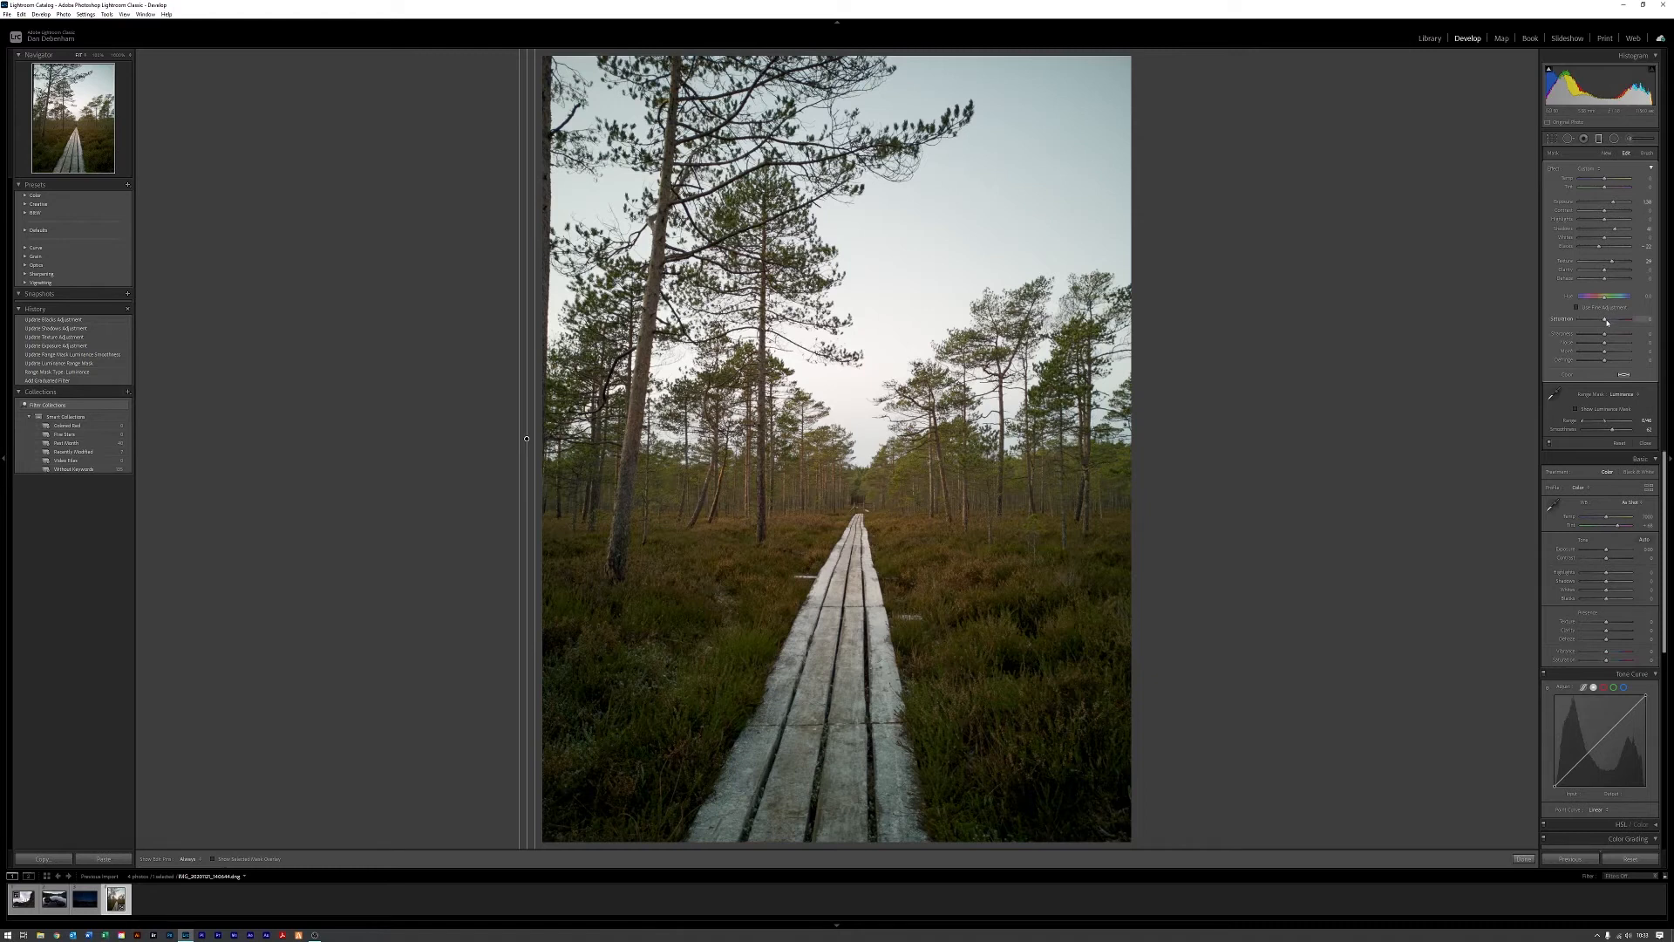
Step: Slightly increase the dark-tone filter's saturation, dehaze and sharpness, and reduce its highlights
left_click_drag(1607, 321, 1617, 324)
left_click_drag(1614, 323, 1609, 282)
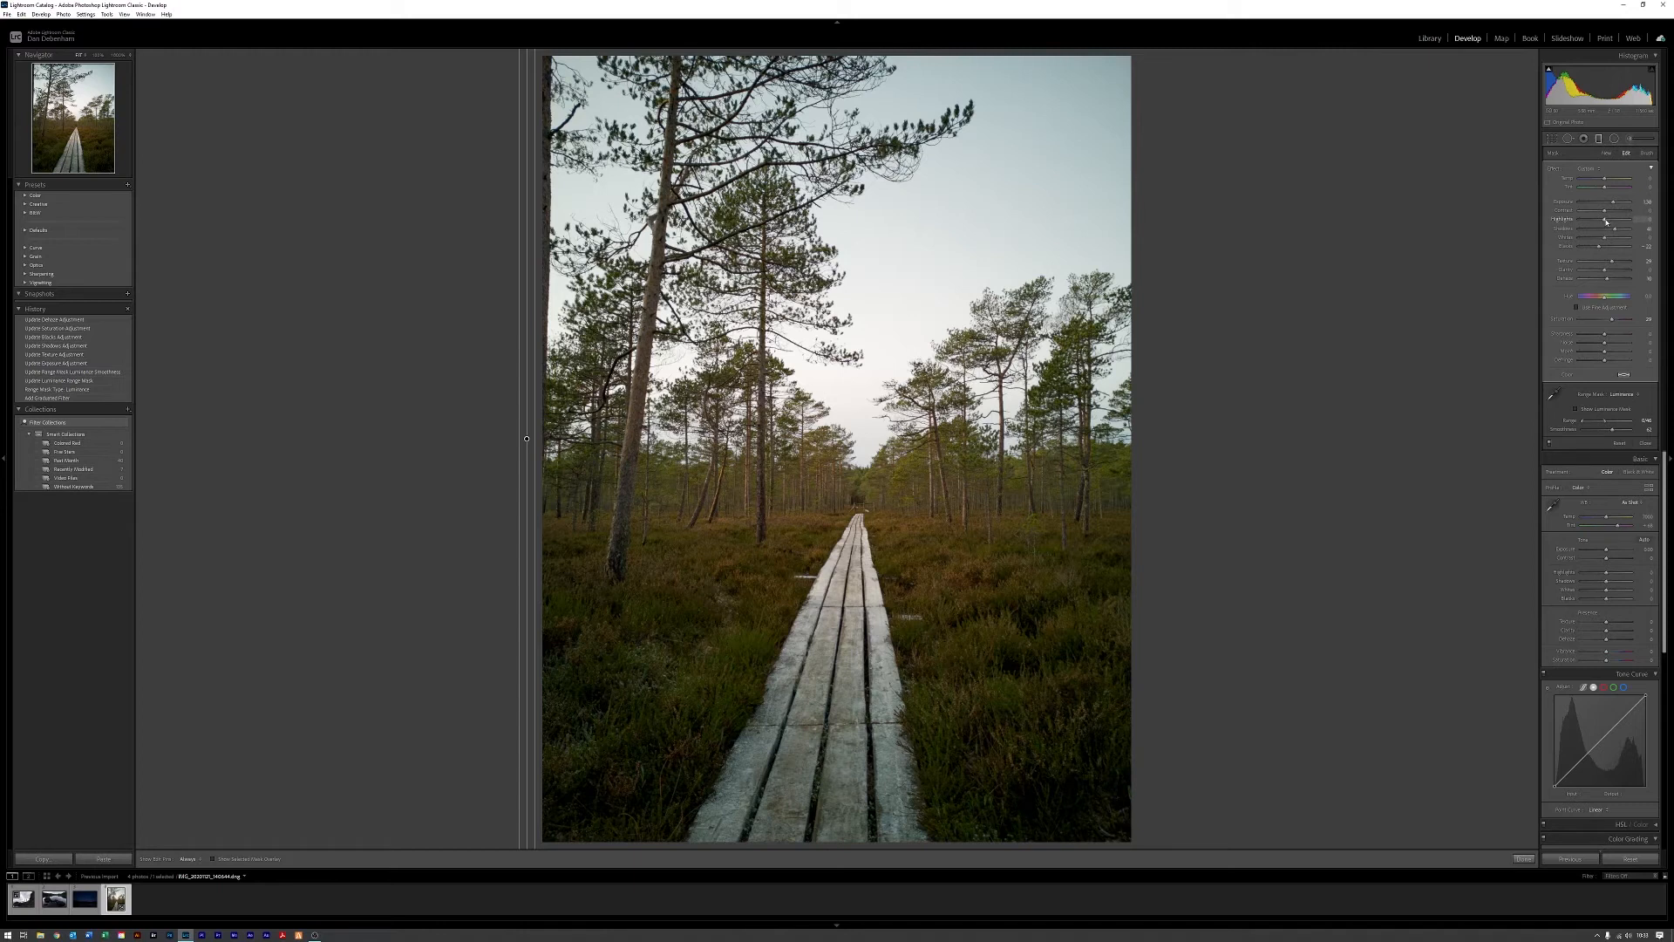
left_click_drag(1598, 221, 1589, 222)
left_click_drag(1598, 221, 1598, 222)
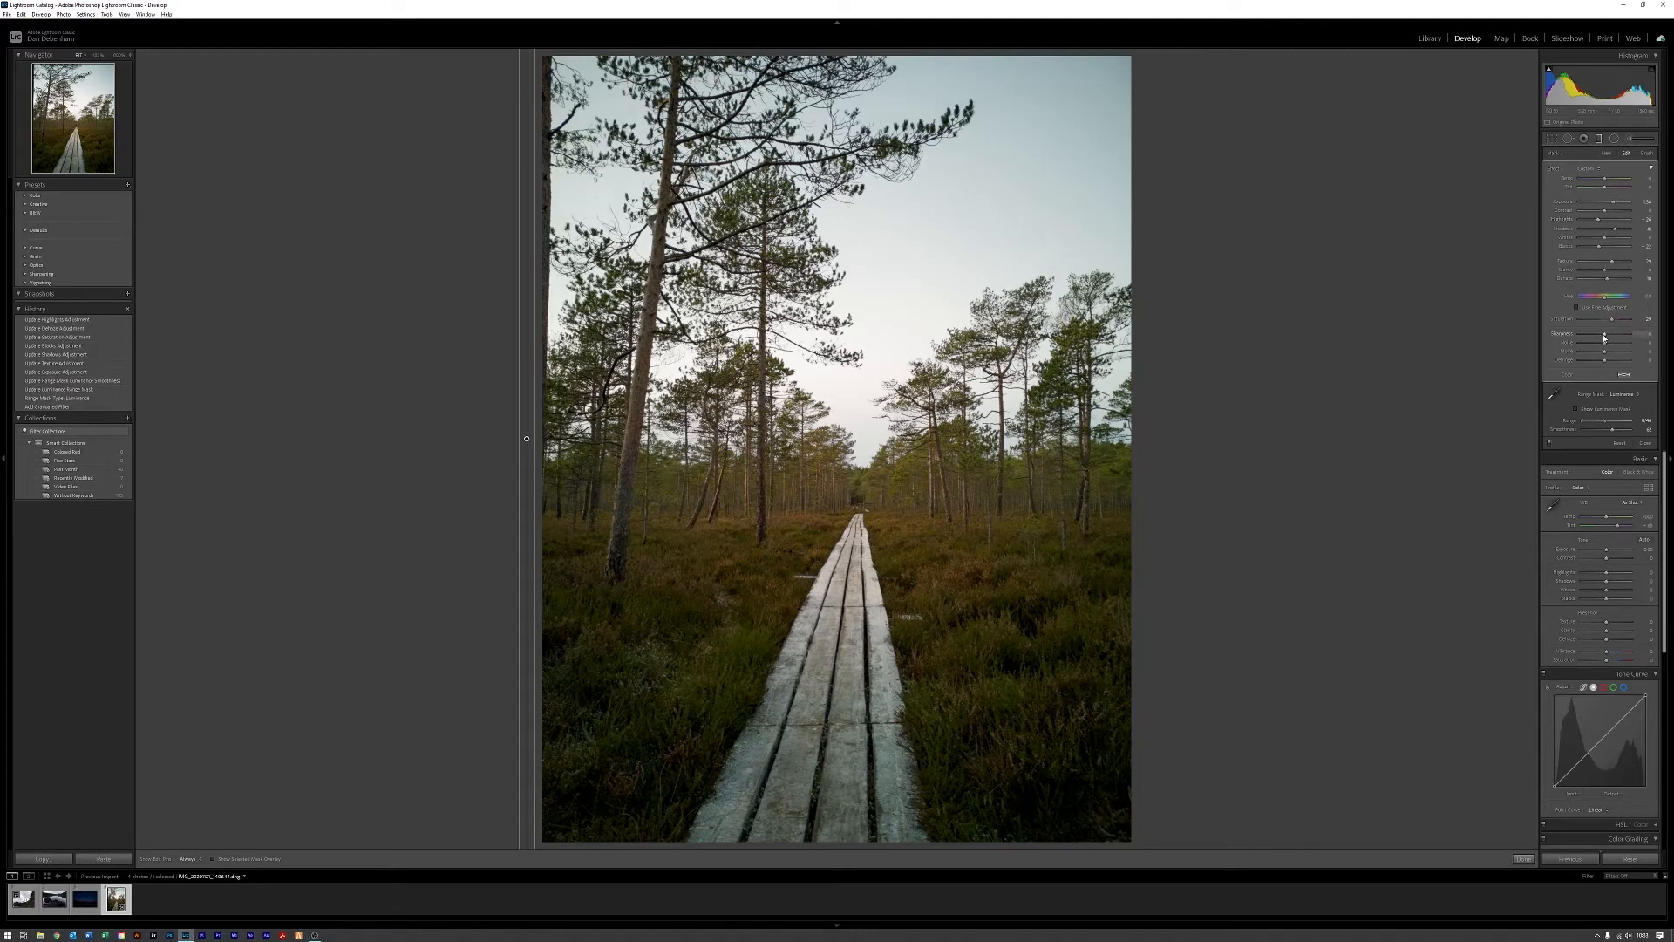
left_click_drag(1608, 338, 1613, 335)
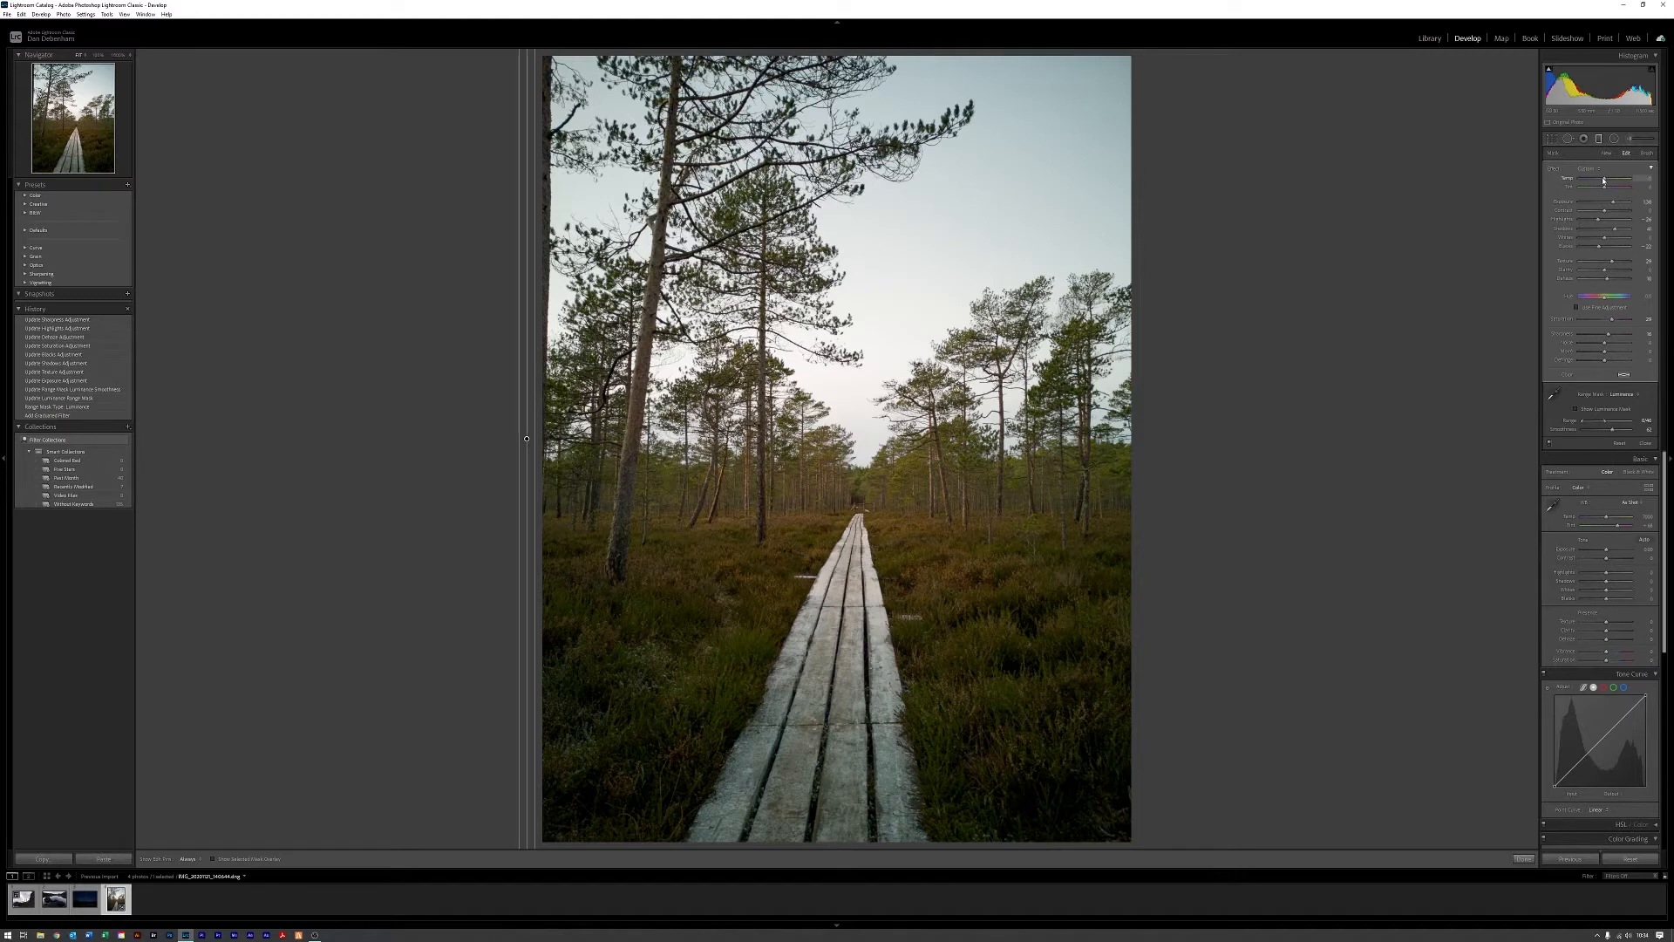
Step: Warm the dark-tone filter's color temperature slightly after trying cooler and warmer settings
left_click_drag(1602, 180, 1591, 183)
left_click_drag(1625, 182, 1606, 182)
left_click_drag(1607, 183, 1606, 182)
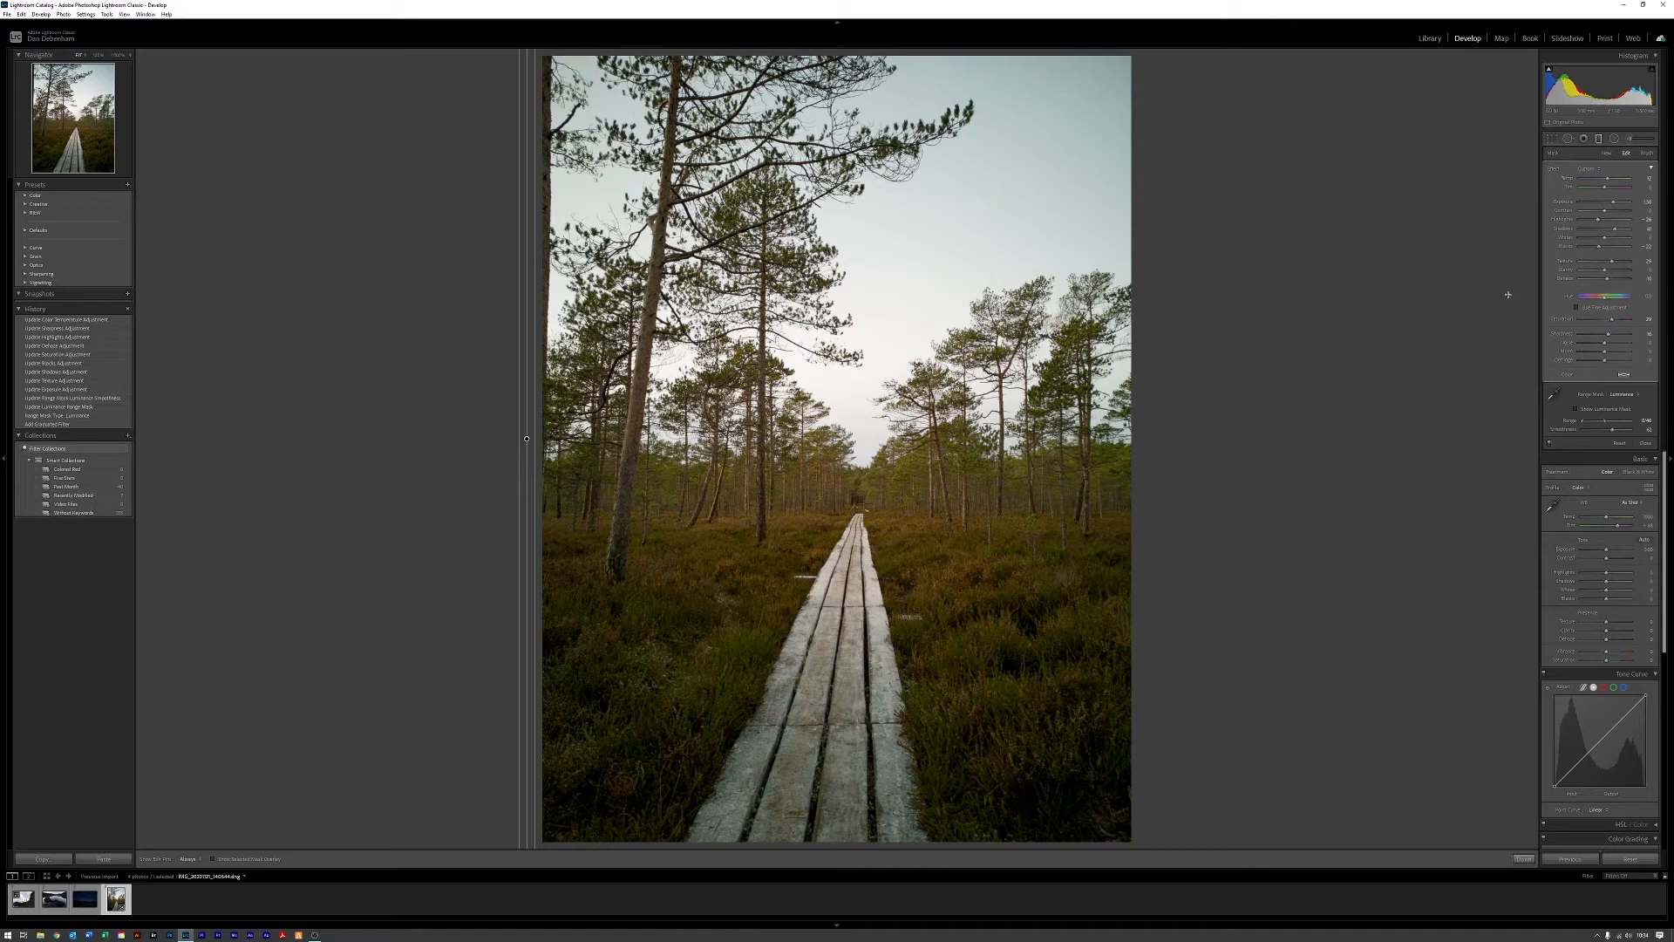
Step: Close the graduated filter and compare the photo before and after side by side, ending in the single-photo view
left_click(1599, 140)
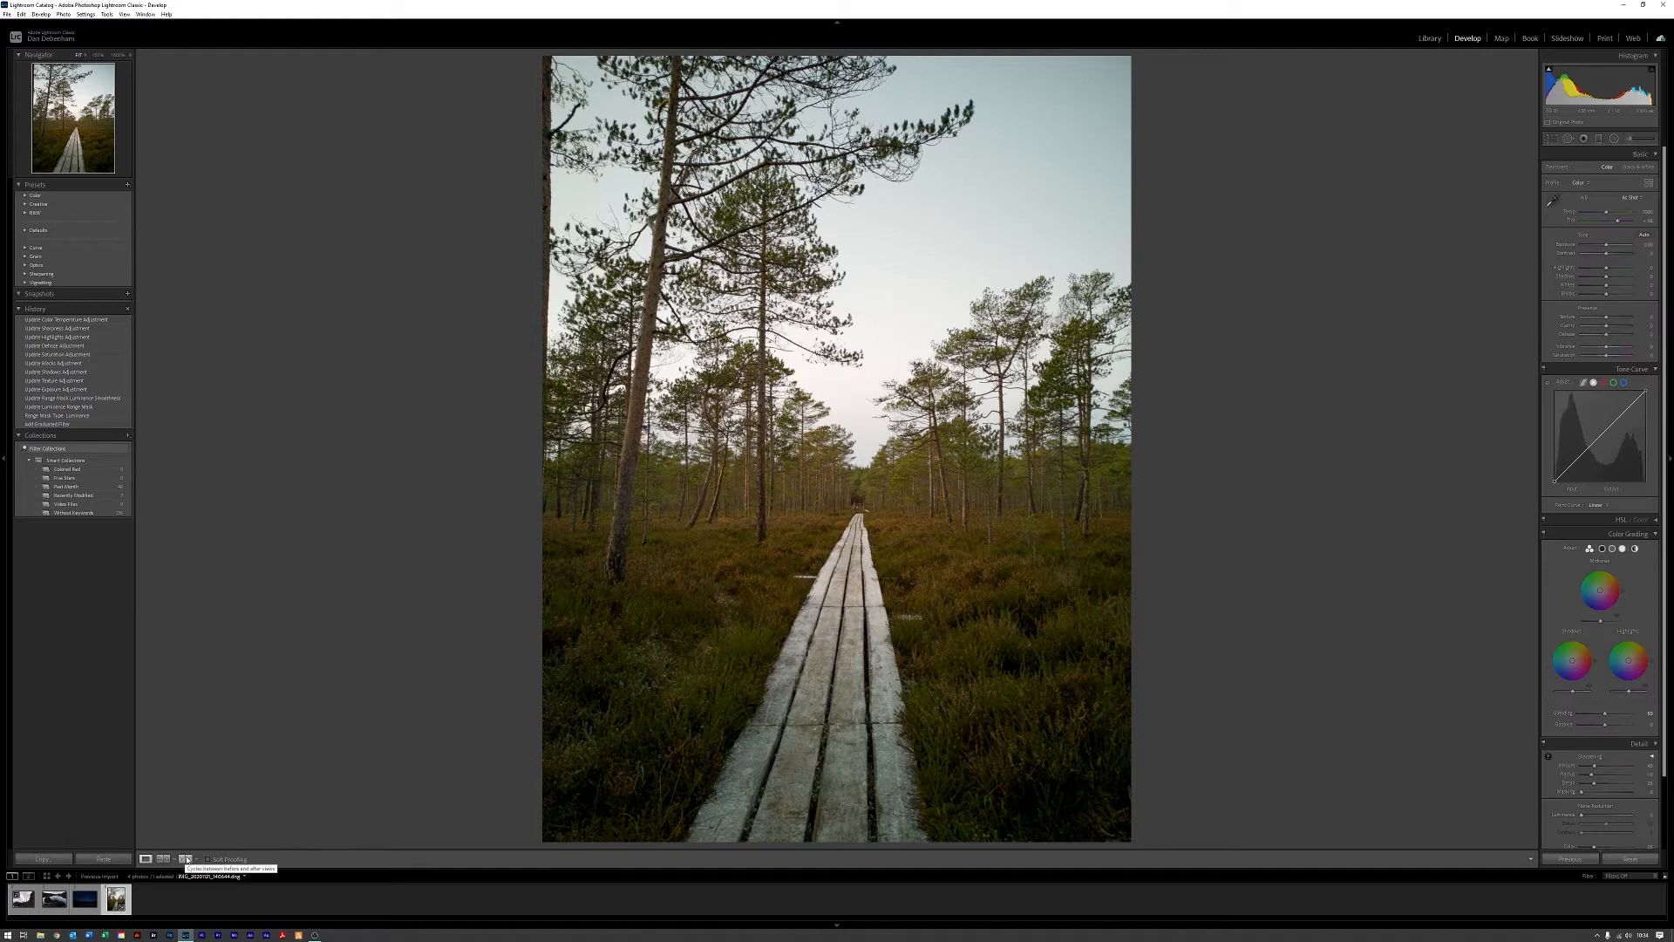
left_click(187, 860)
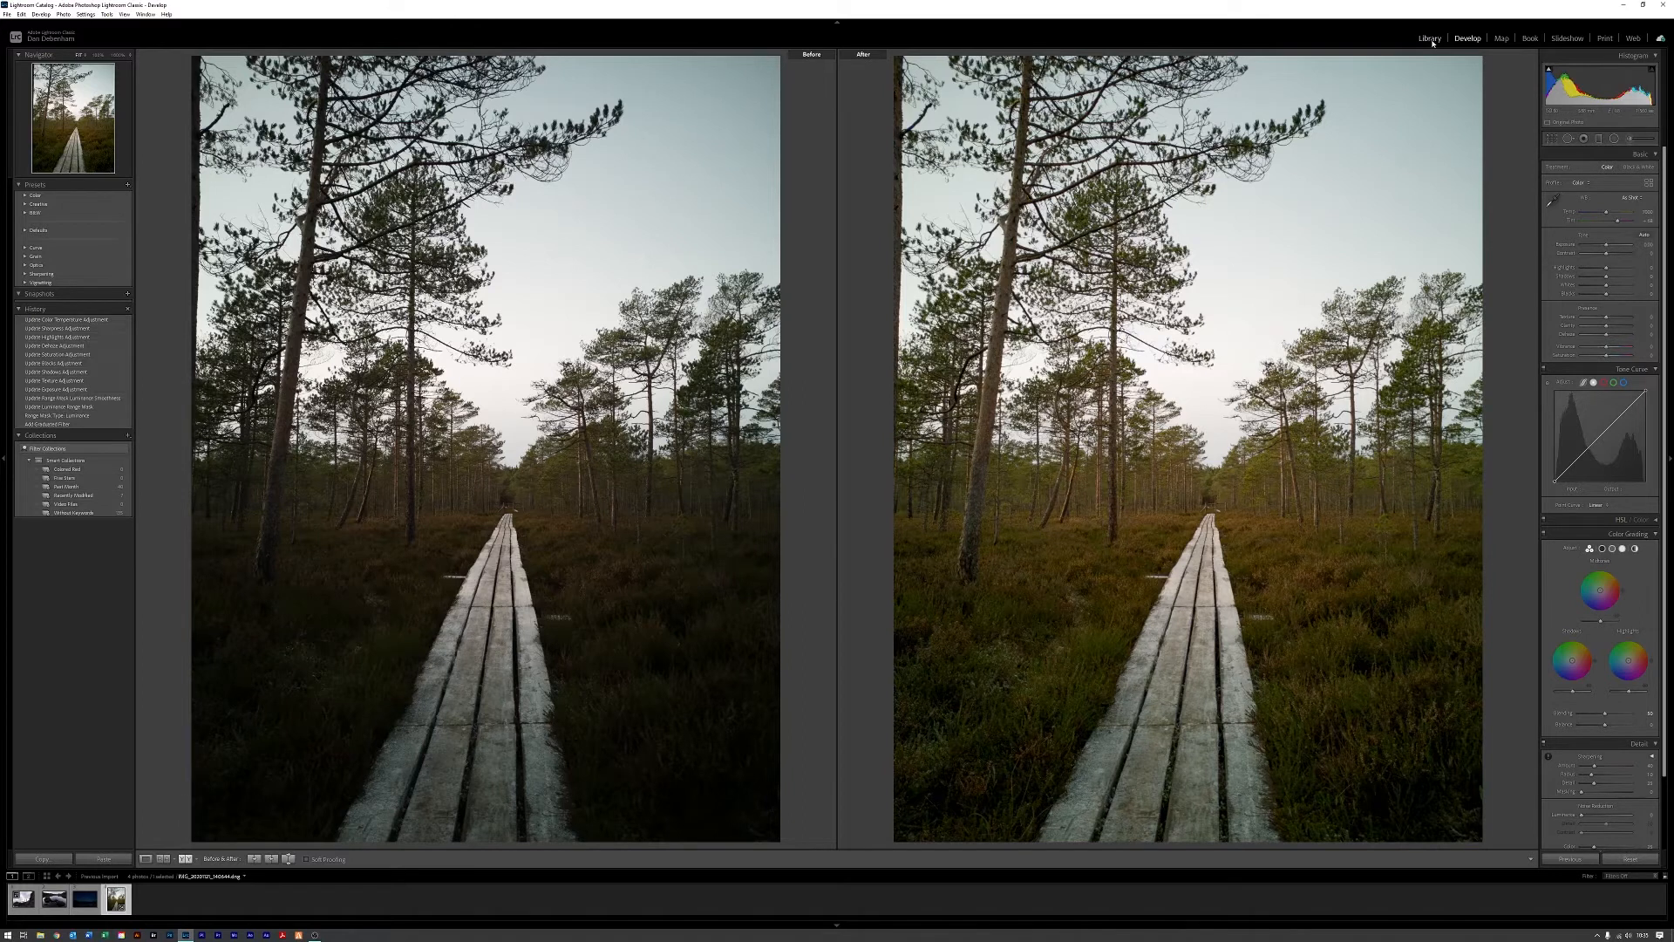
left_click(146, 860)
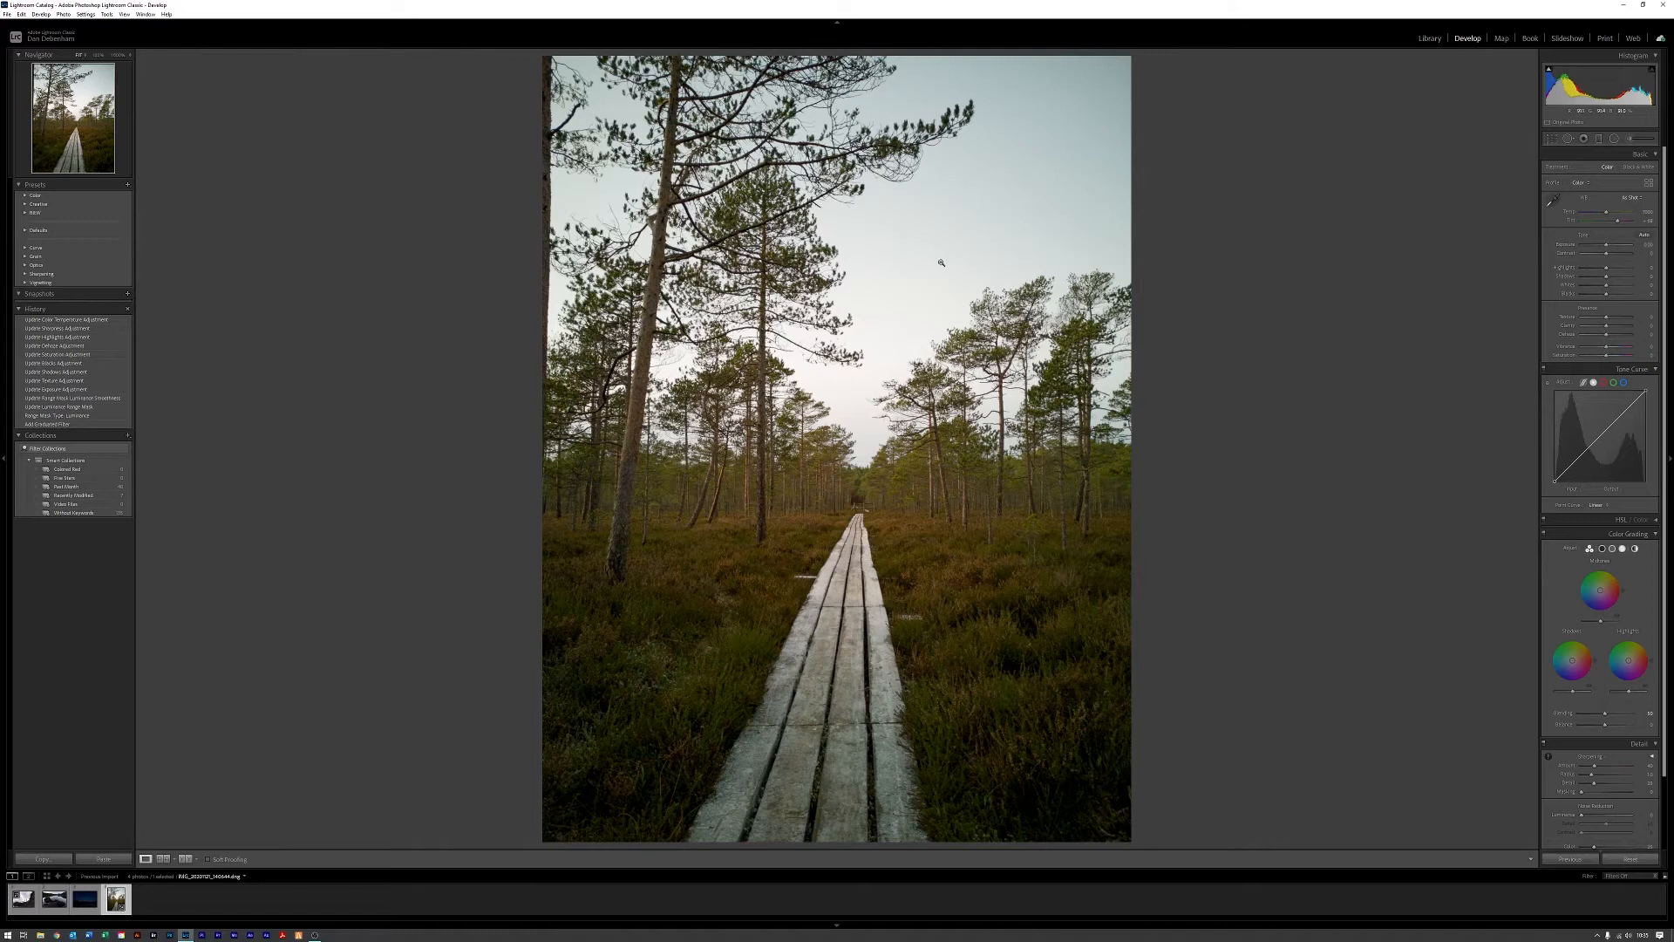
Step: Add a second graduated filter just outside the photo's right edge and set its range mask to Luminance
left_click(1599, 140)
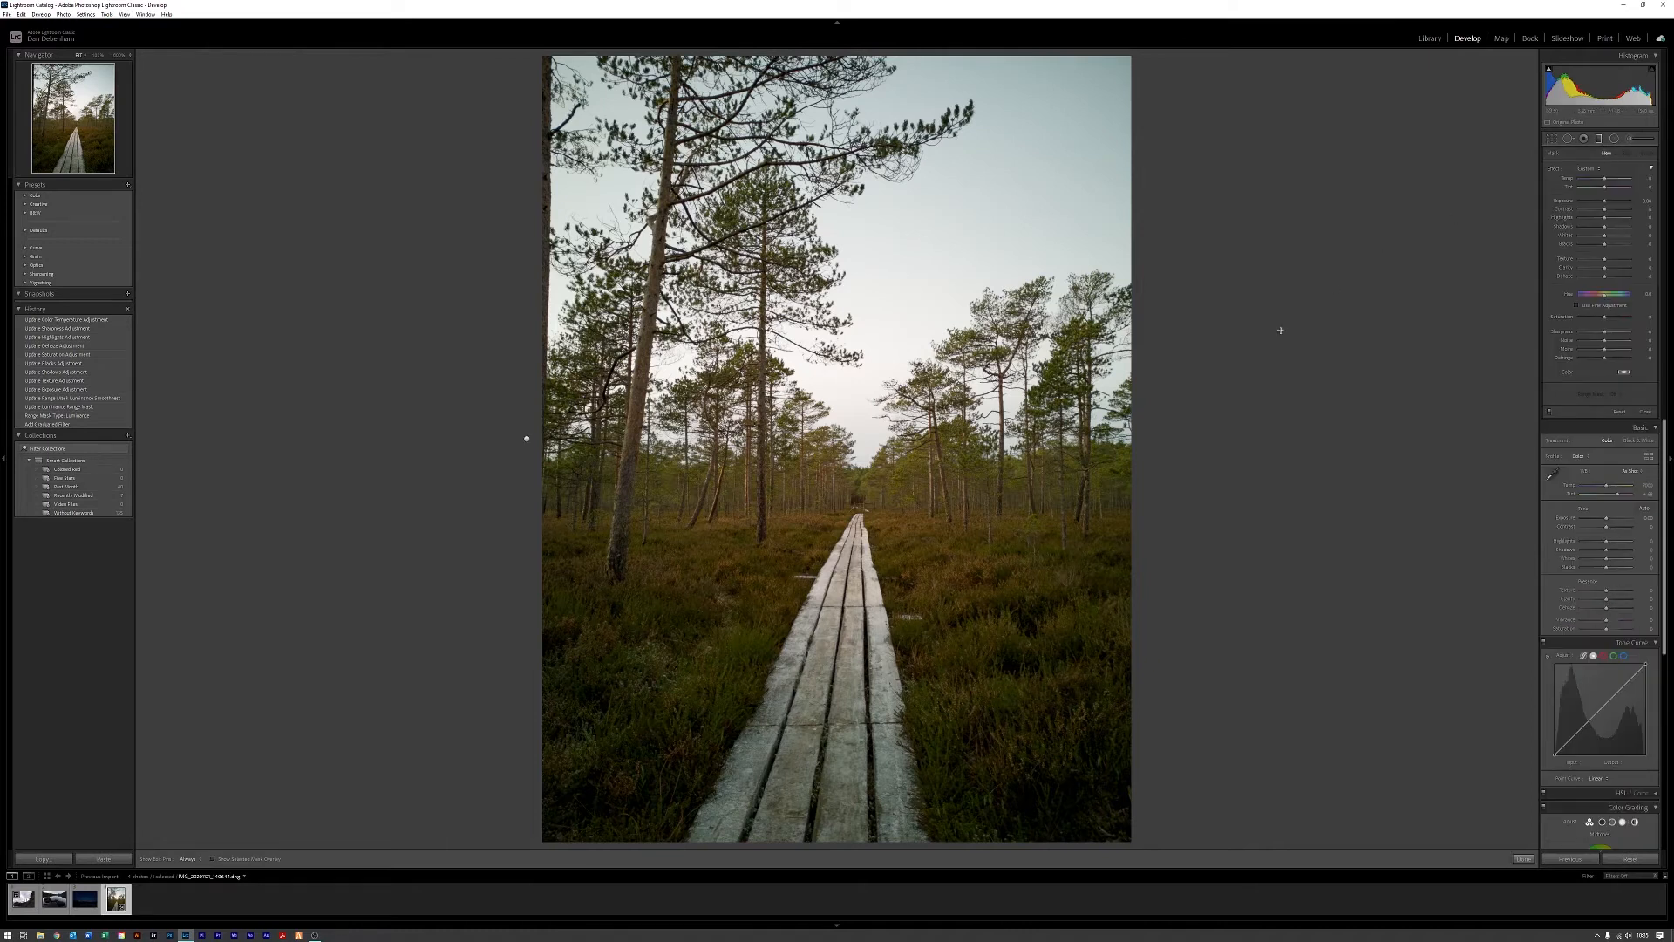
mouse_move(1142, 472)
left_mouse_down()
mouse_move(1157, 473)
mouse_move(1149, 455)
left_mouse_up()
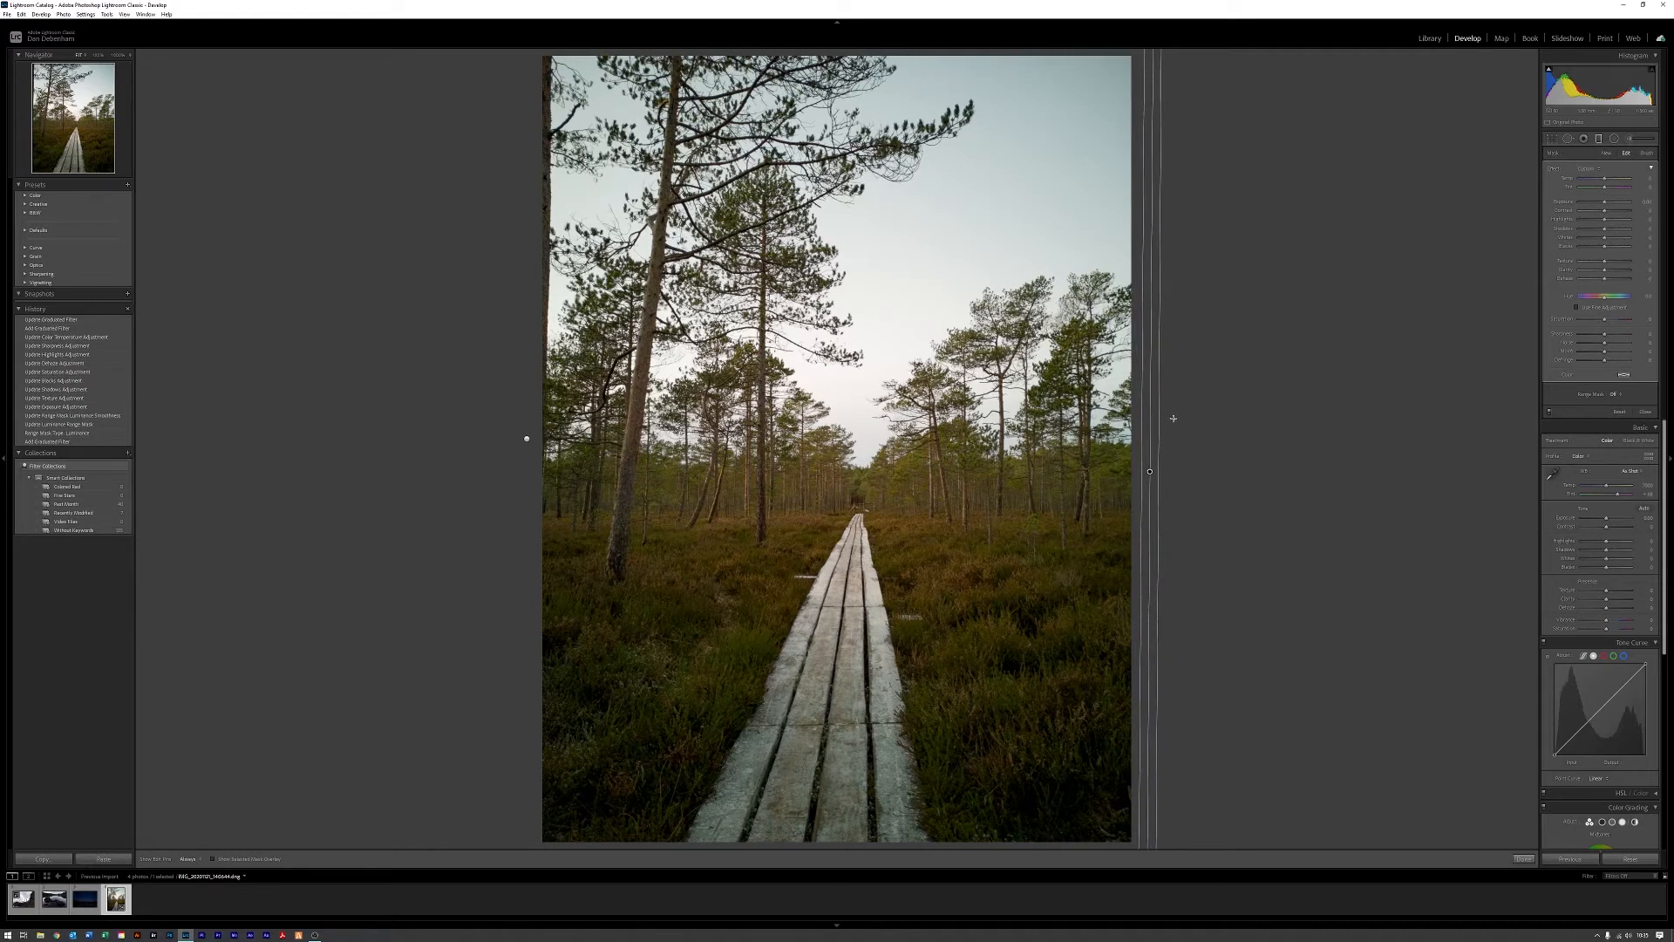
left_click(1614, 395)
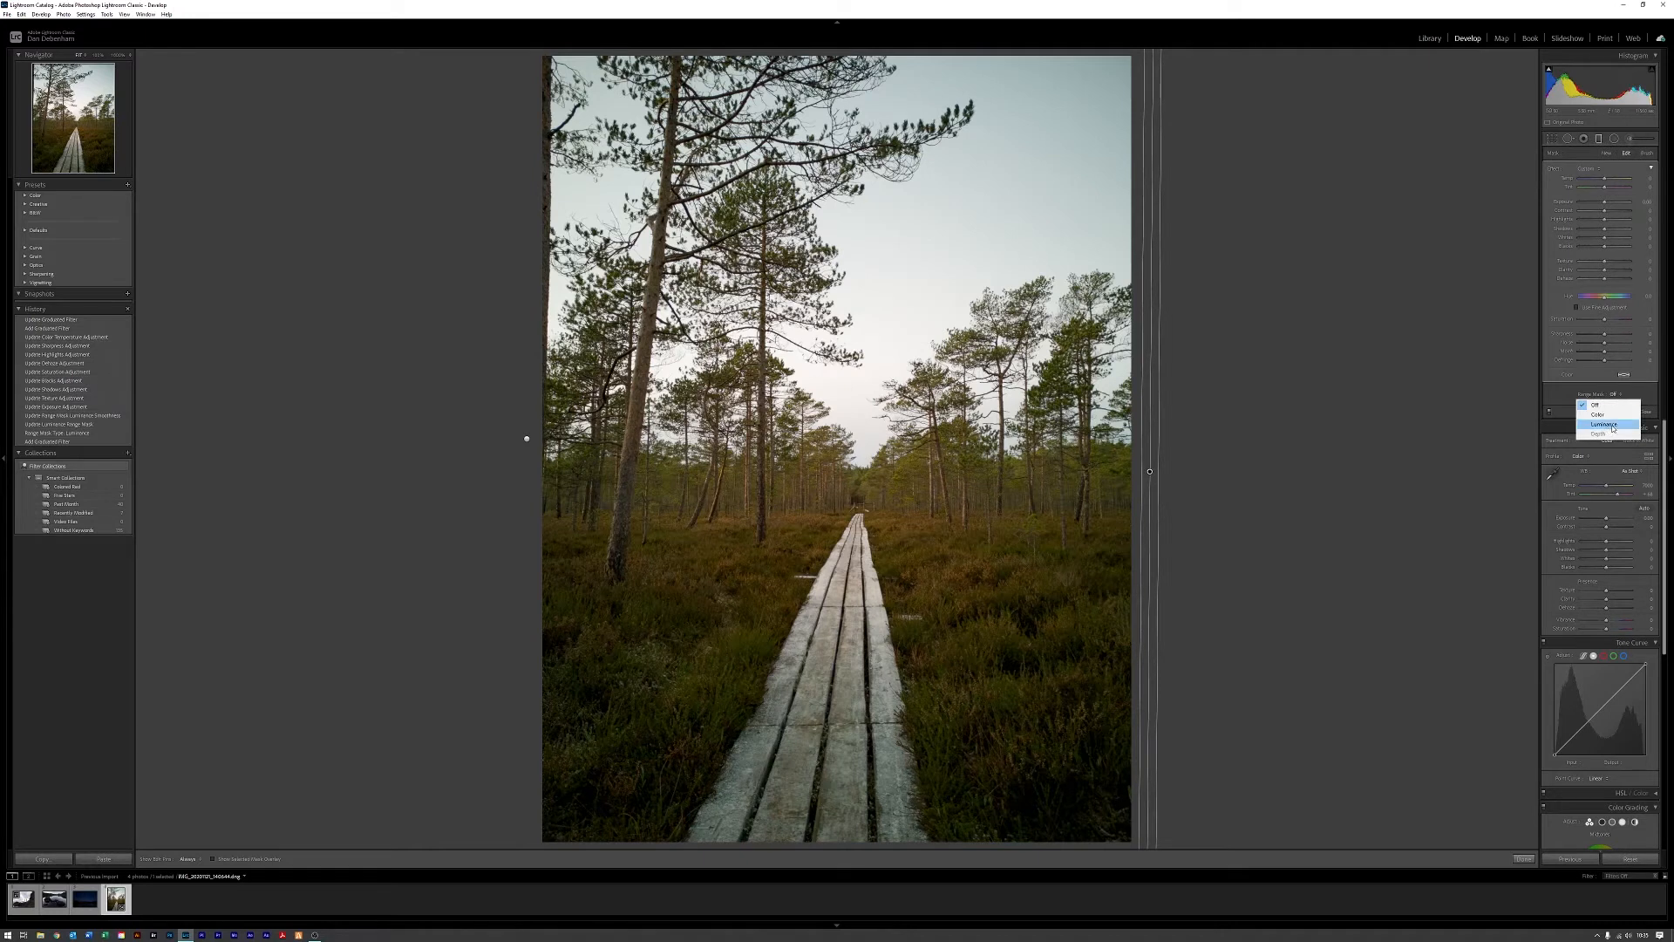
left_click(1612, 426)
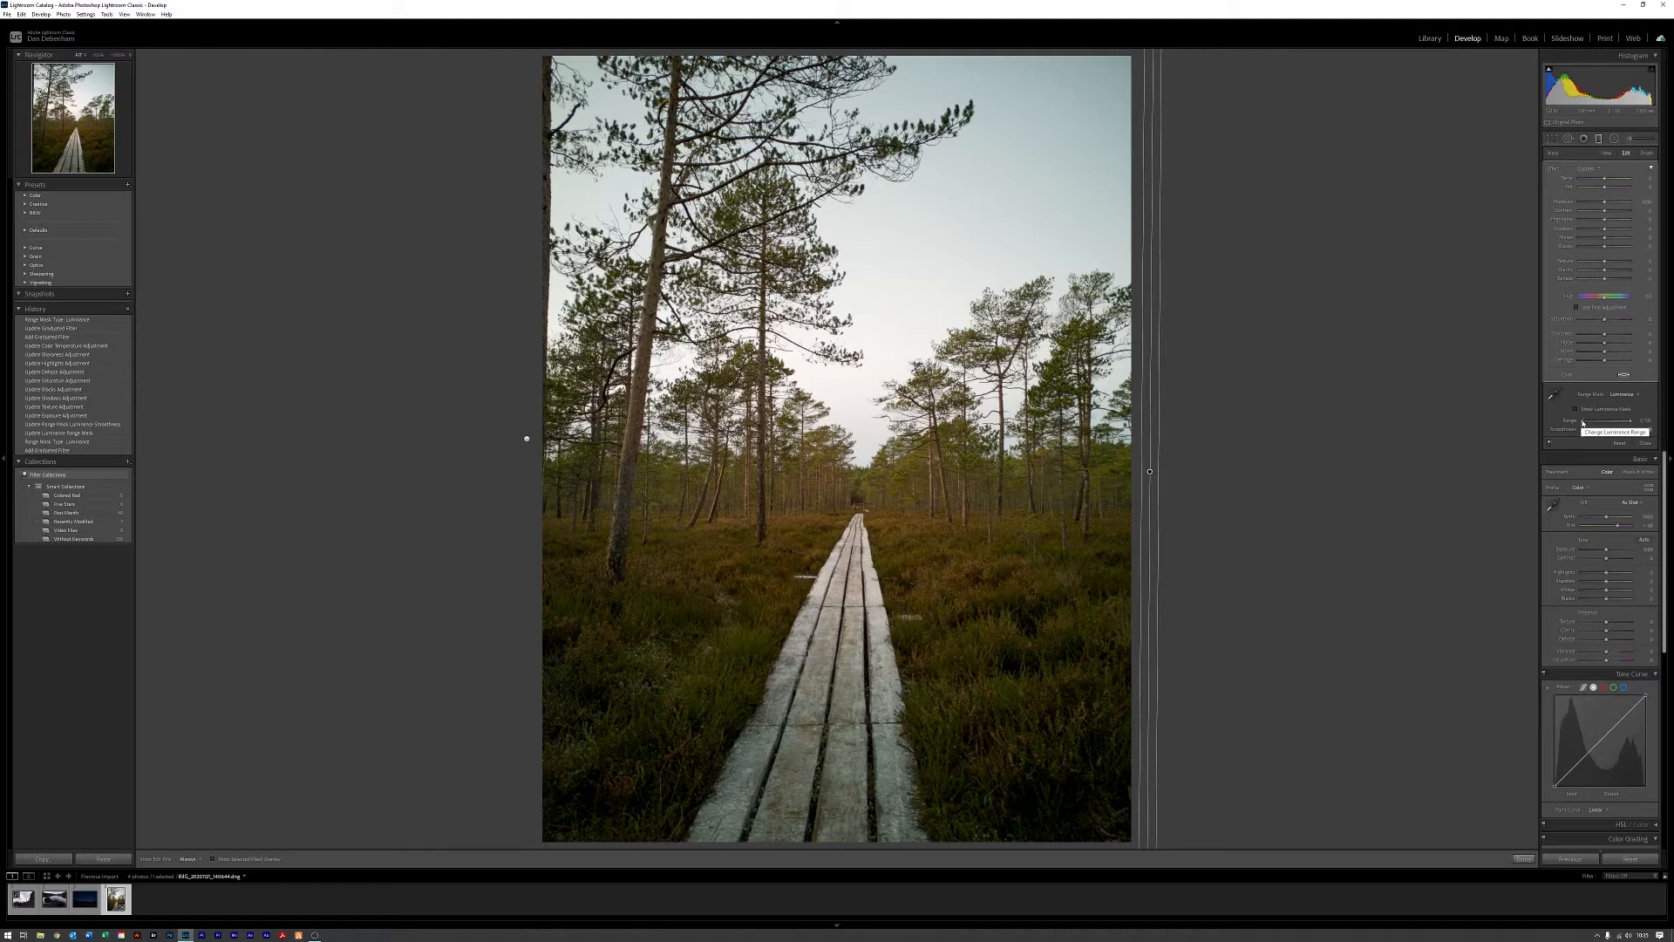
Step: Restrict the second filter's luminance range to the brightest tones covering the sky, checking it with the mask overlay
left_click_drag(1587, 423, 1591, 424)
key("o")
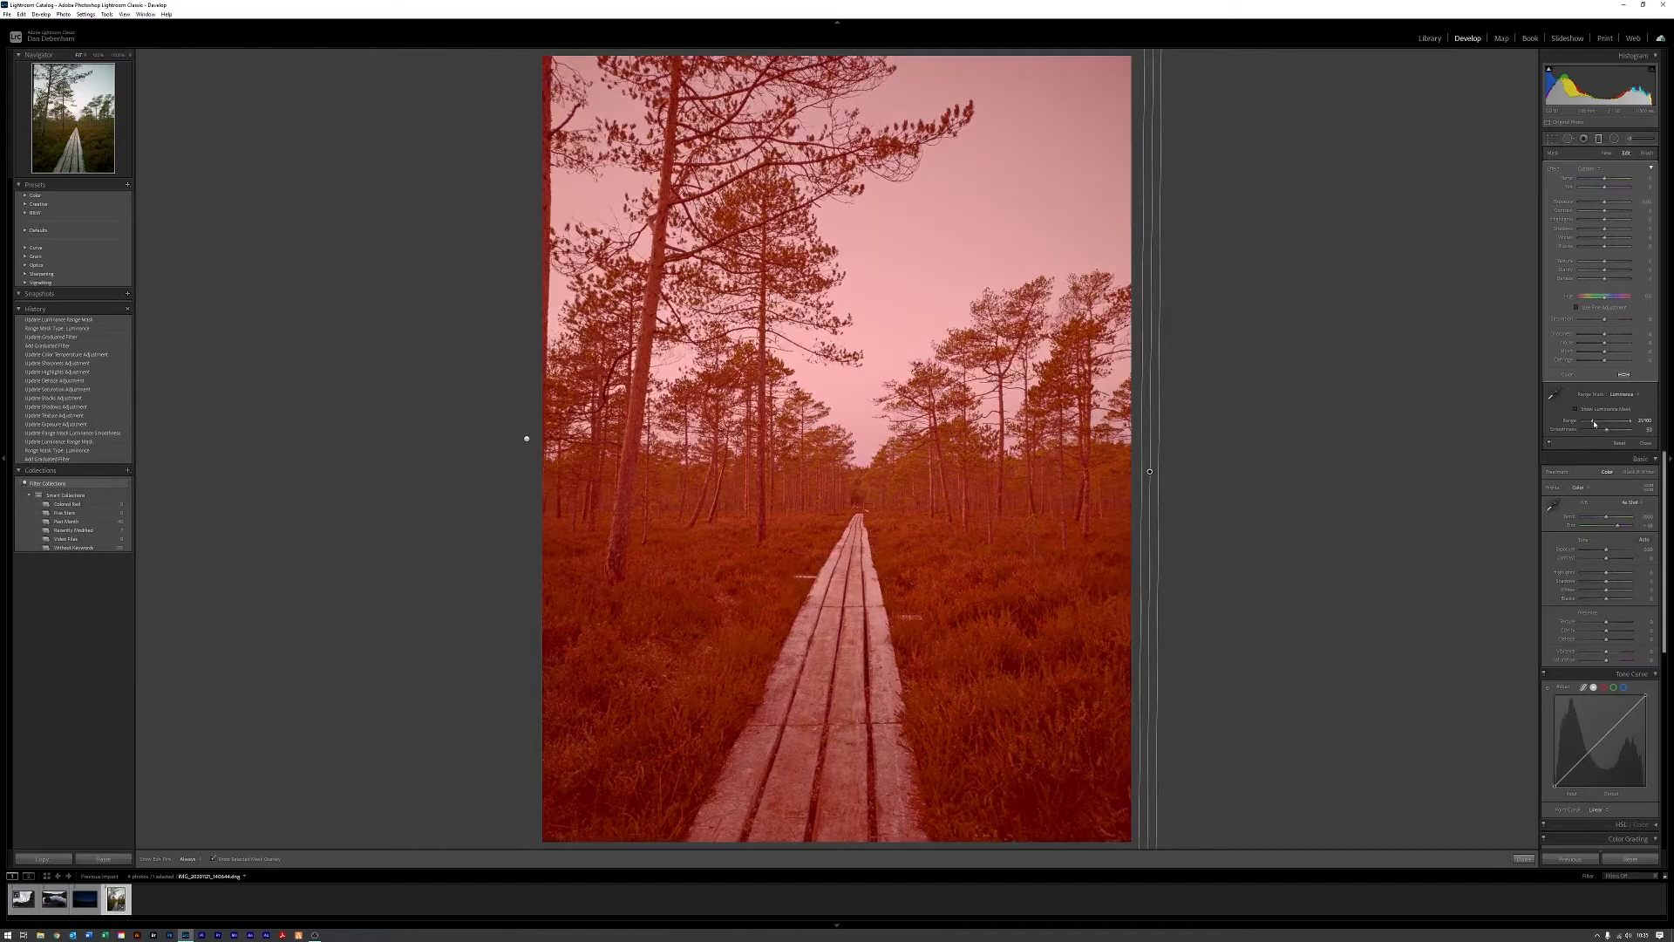
left_click_drag(1597, 425, 1608, 423)
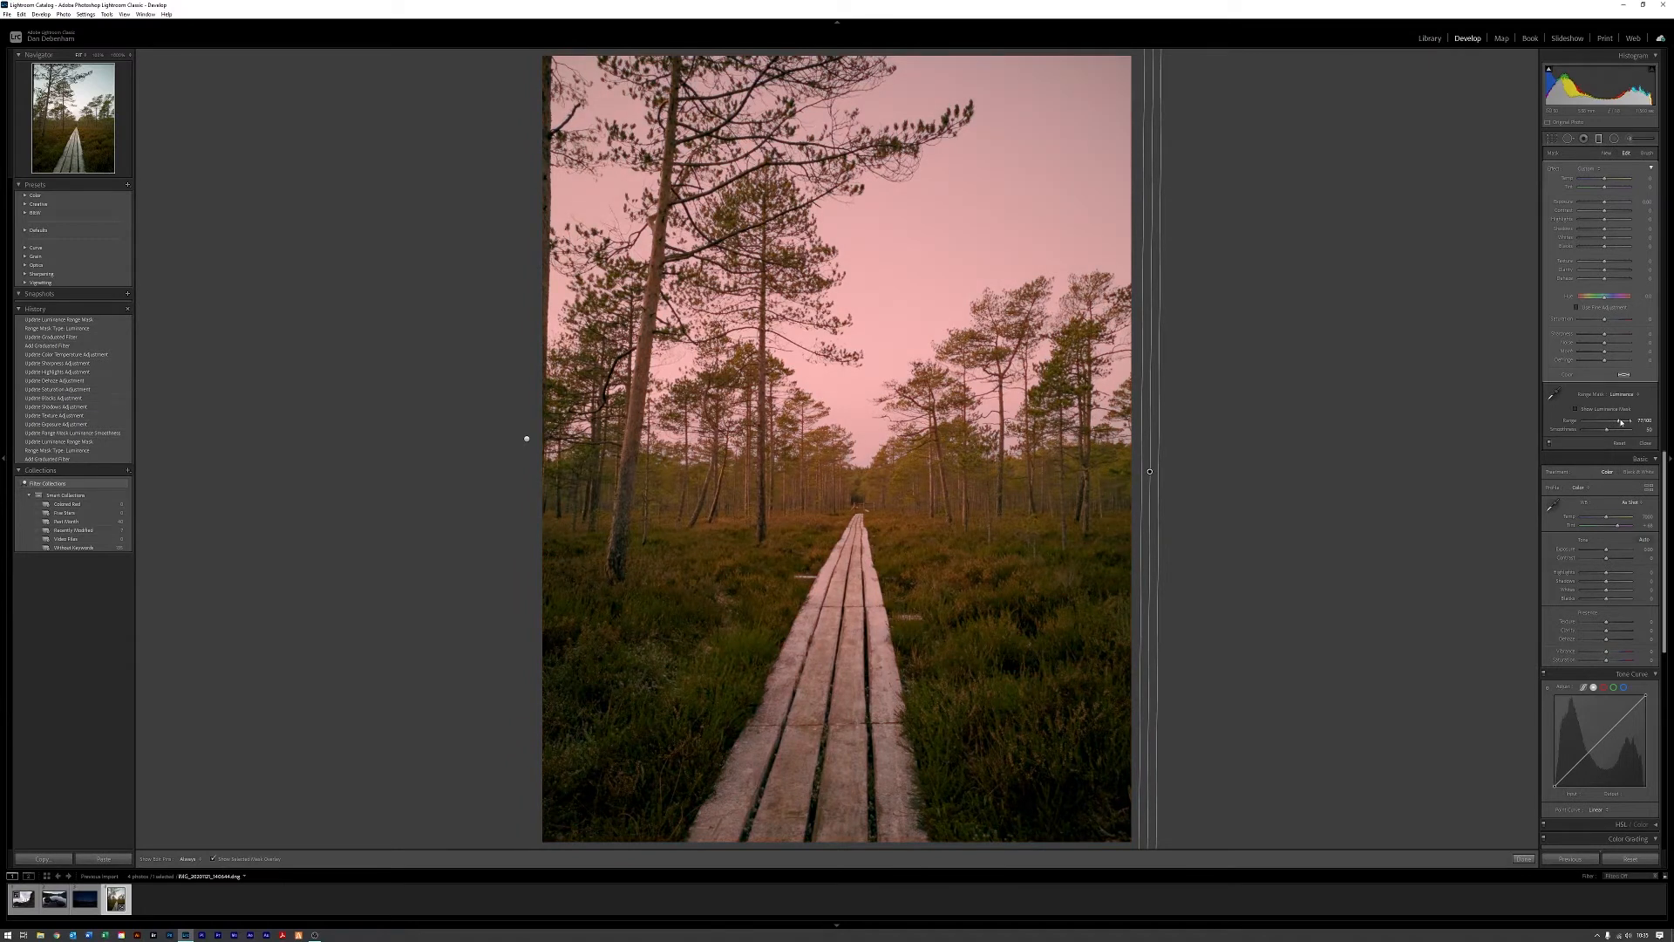
left_click_drag(1614, 423, 1615, 423)
left_click_drag(1620, 422, 1622, 423)
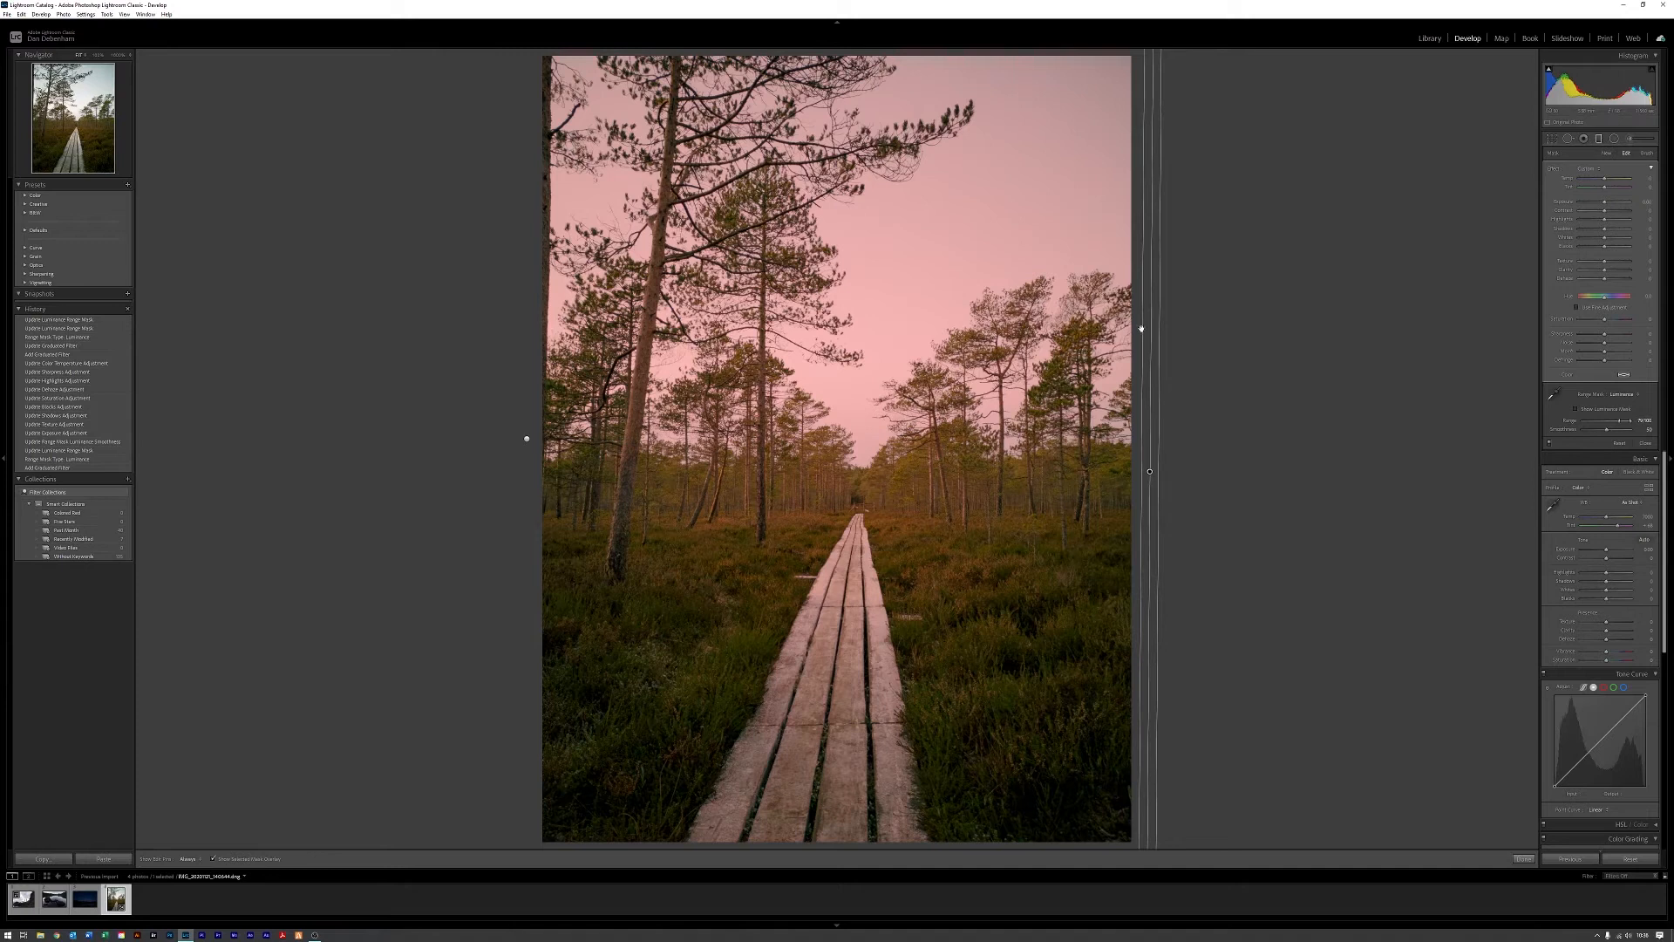
key("o")
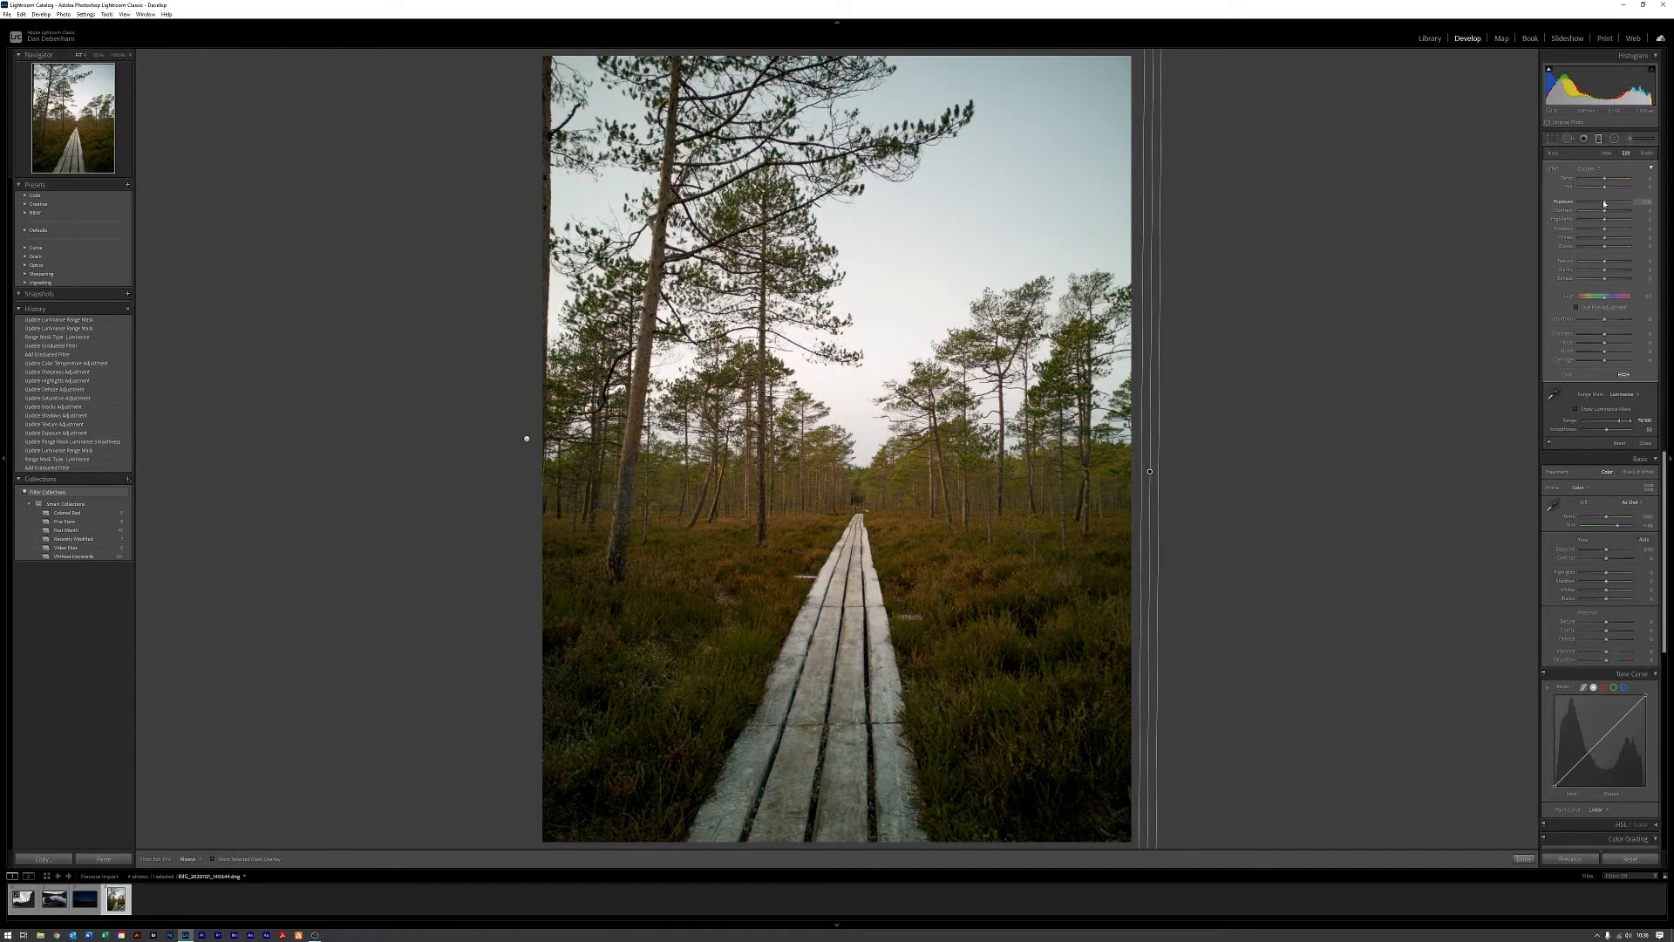
Step: Darken the sky by setting the second filter's exposure to -1 and shift its temperature toward blue
left_click_drag(1604, 204, 1598, 204)
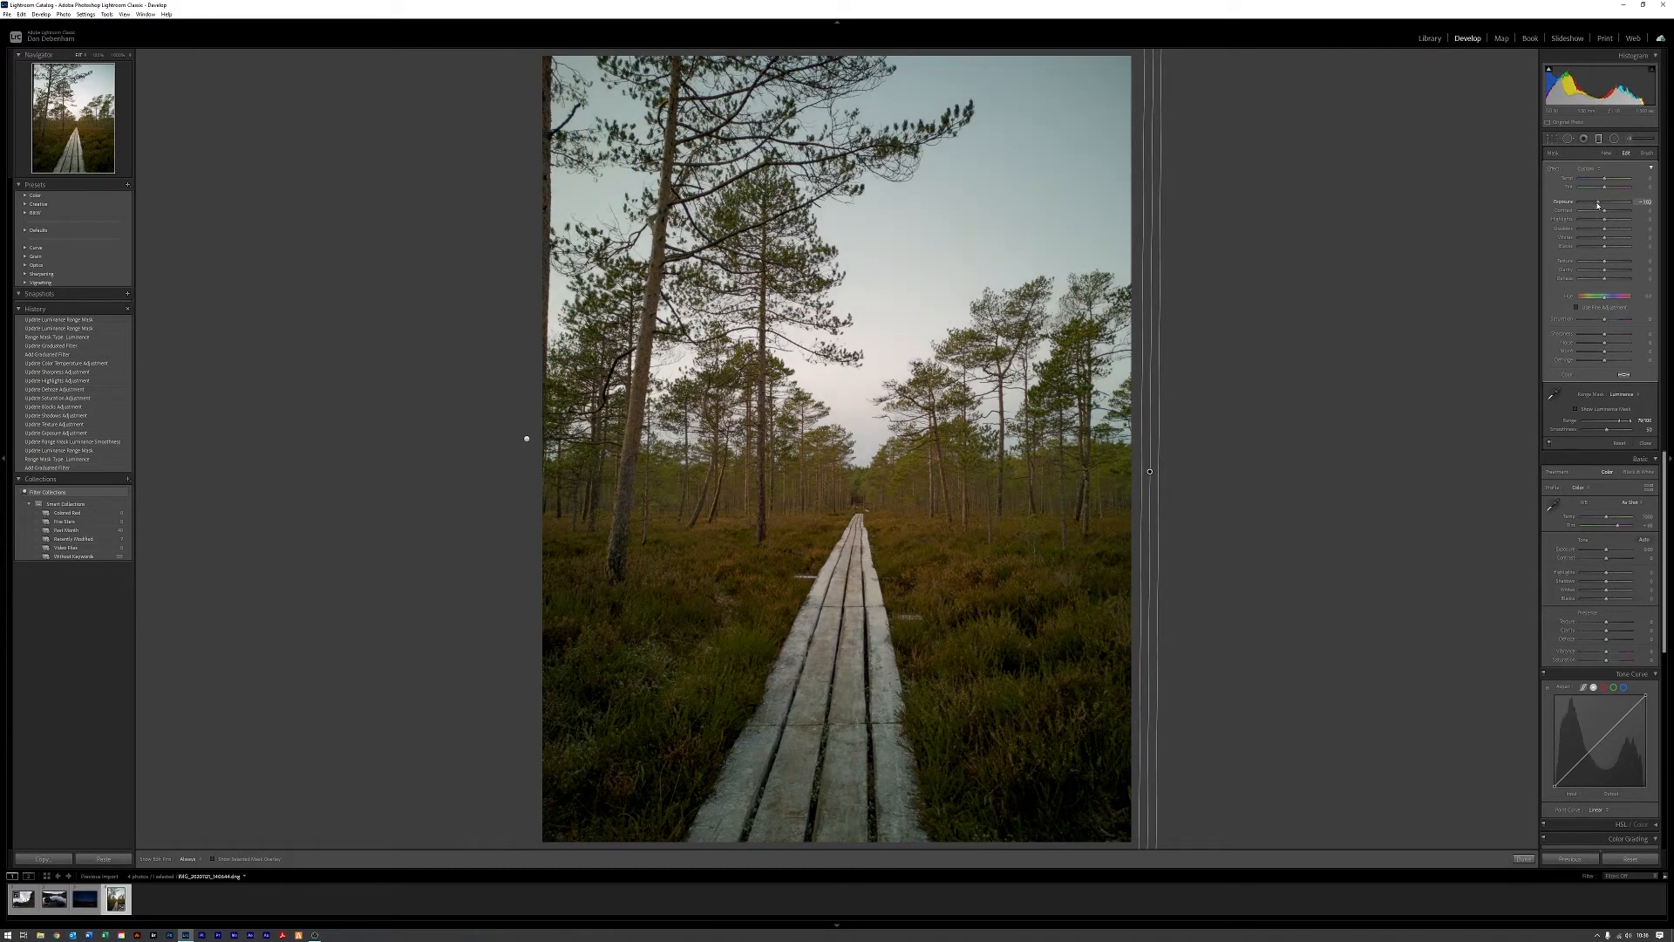
left_click(1644, 202)
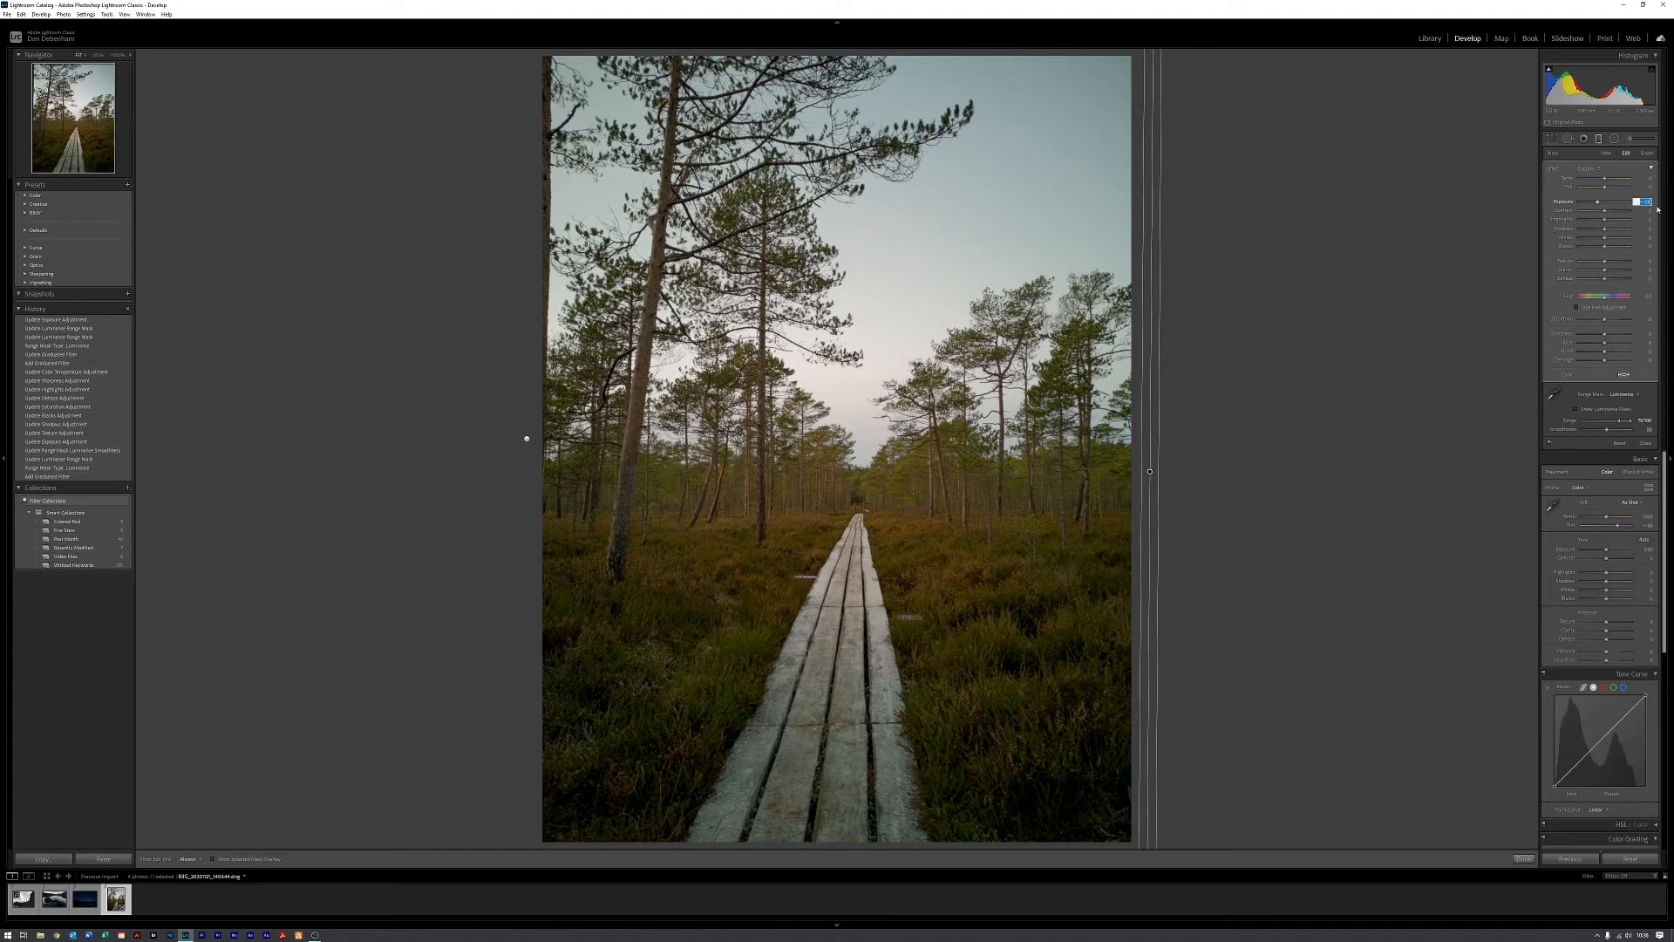
type("-1")
key("Return")
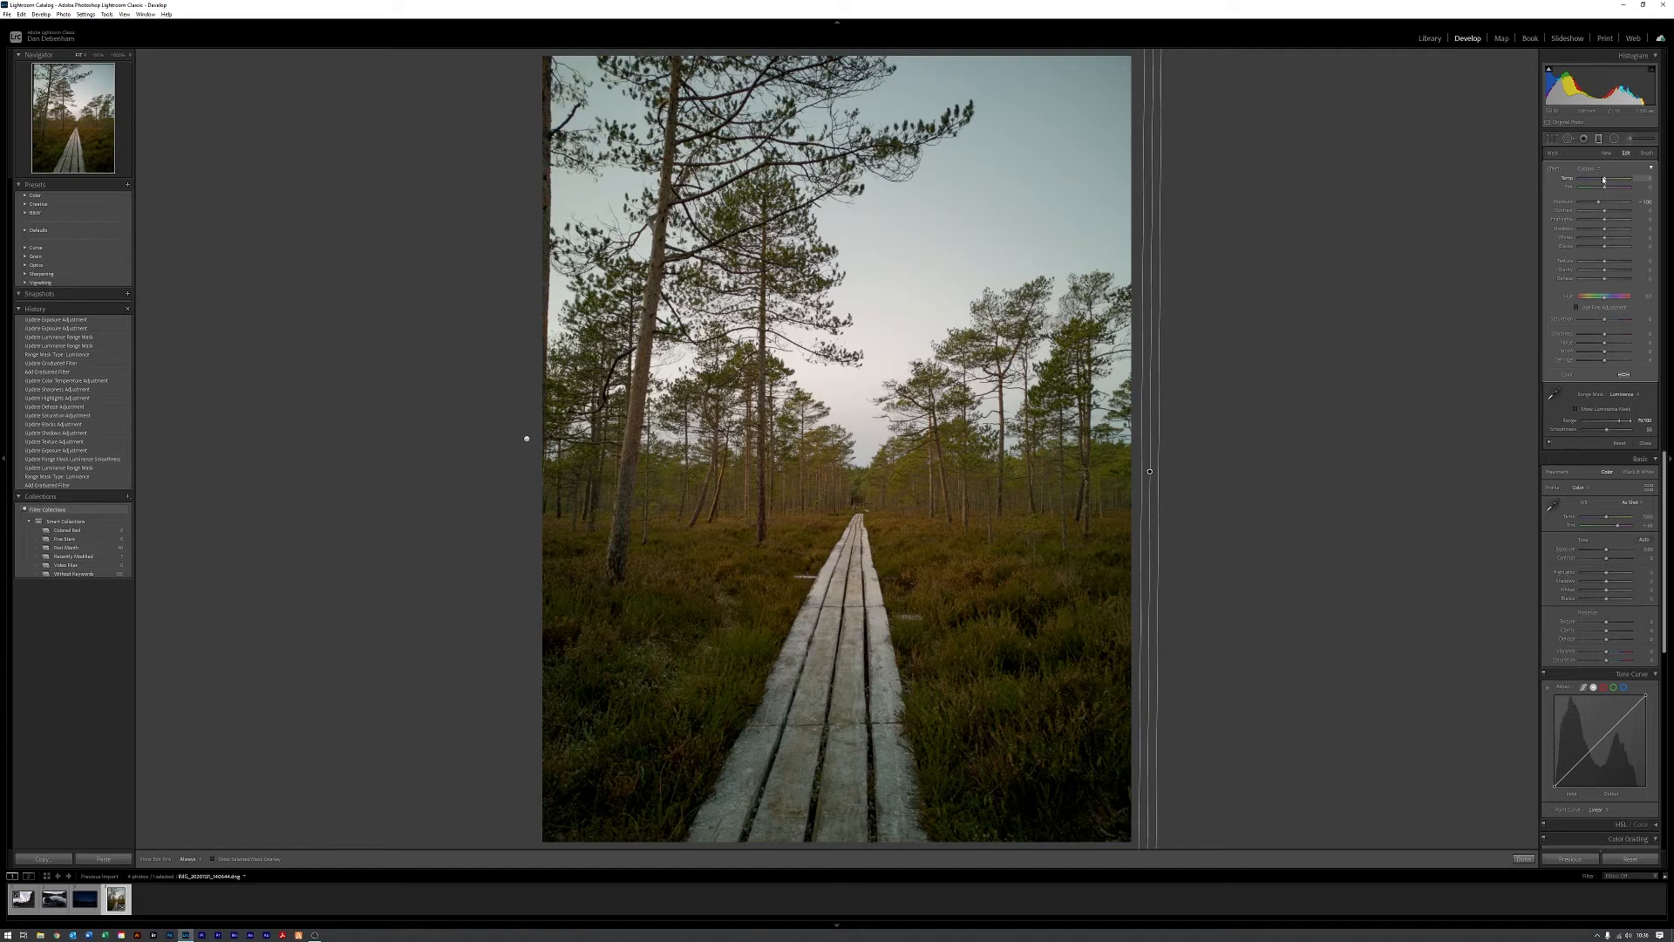
left_click_drag(1599, 179, 1588, 180)
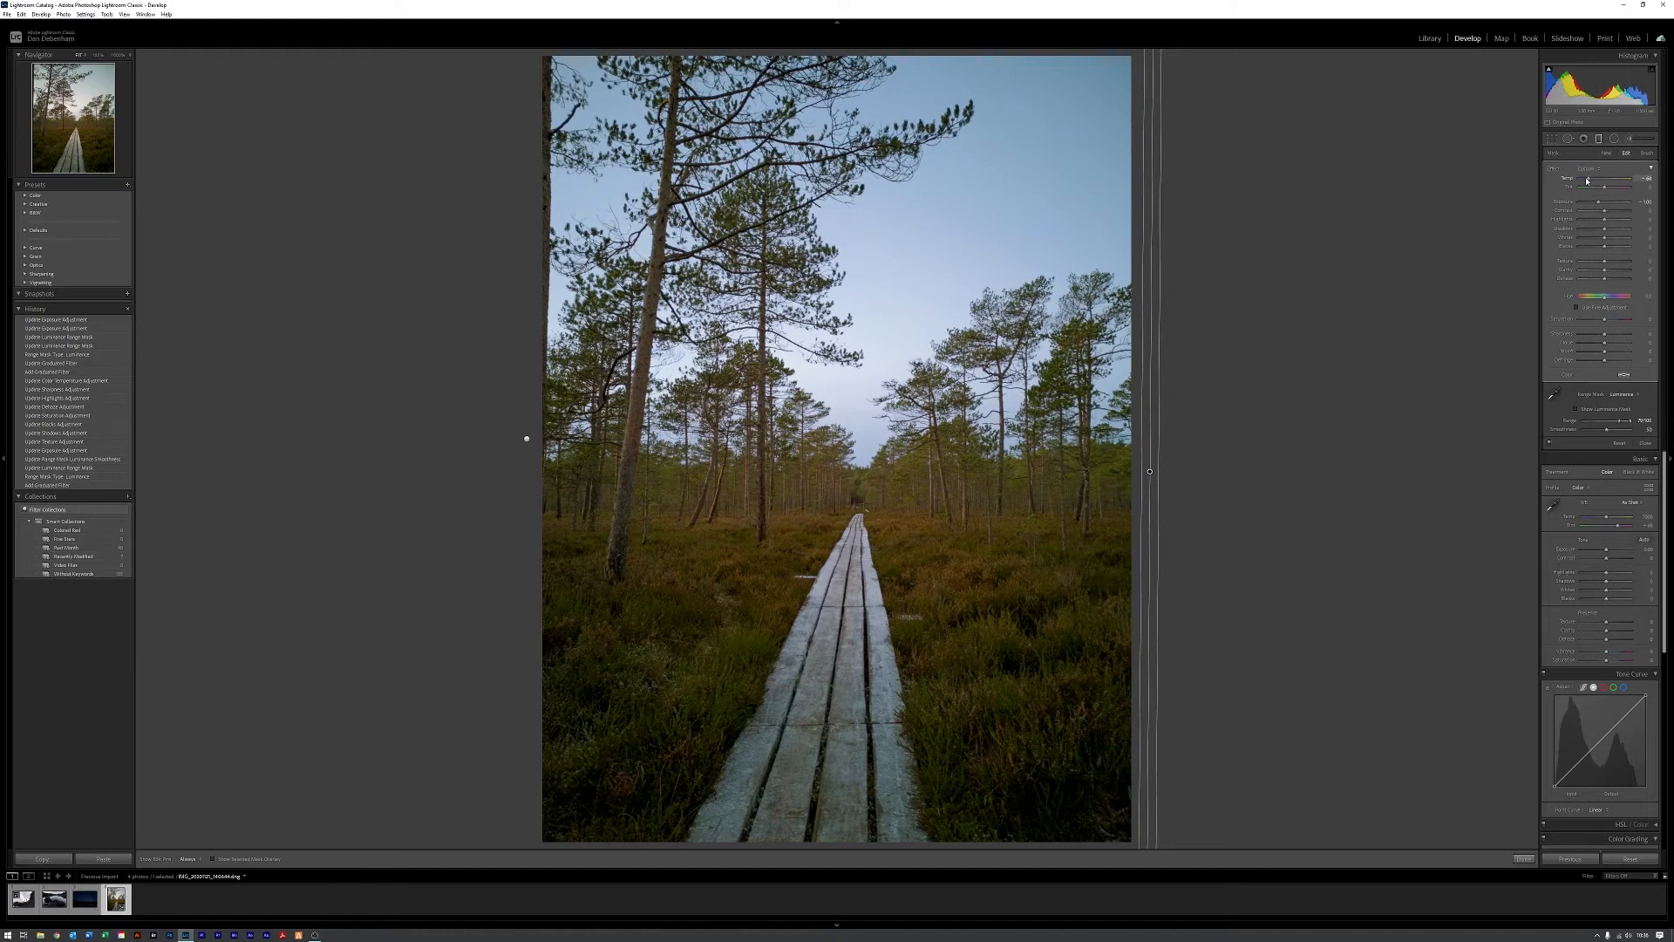
left_click_drag(1587, 181, 1587, 179)
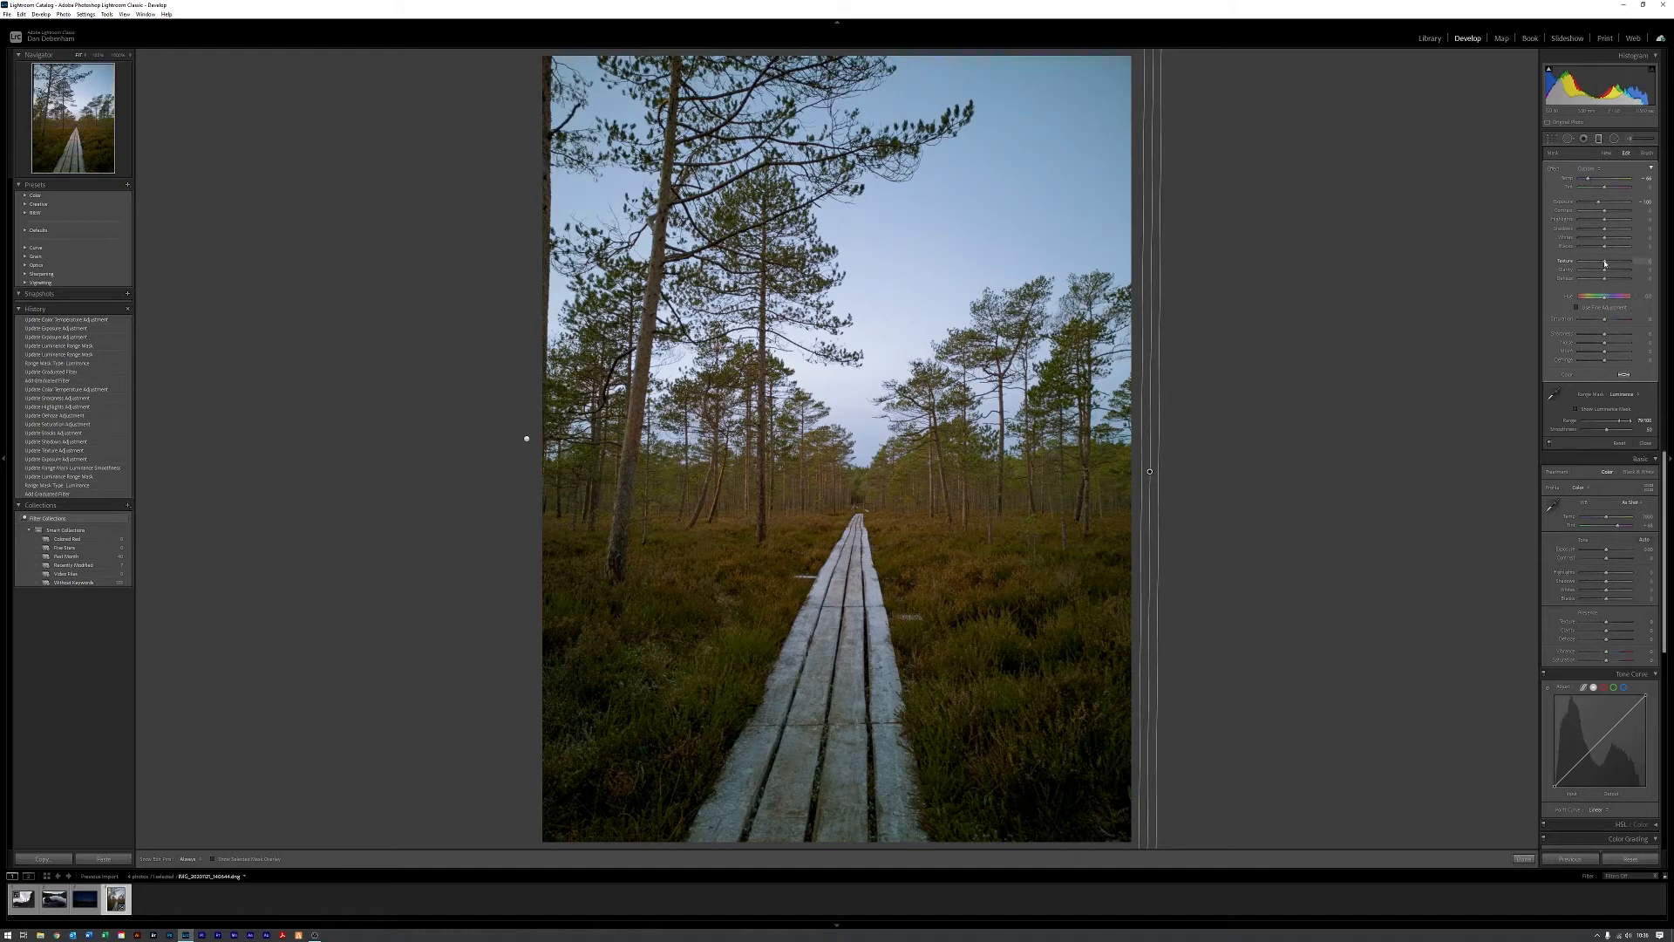
Step: Refine the second filter's sky effect by raising texture, blacks and dehaze slightly while lowering shadows and highlights
mouse_move(1608, 263)
left_mouse_down()
mouse_move(1578, 234)
mouse_move(1603, 233)
left_mouse_up()
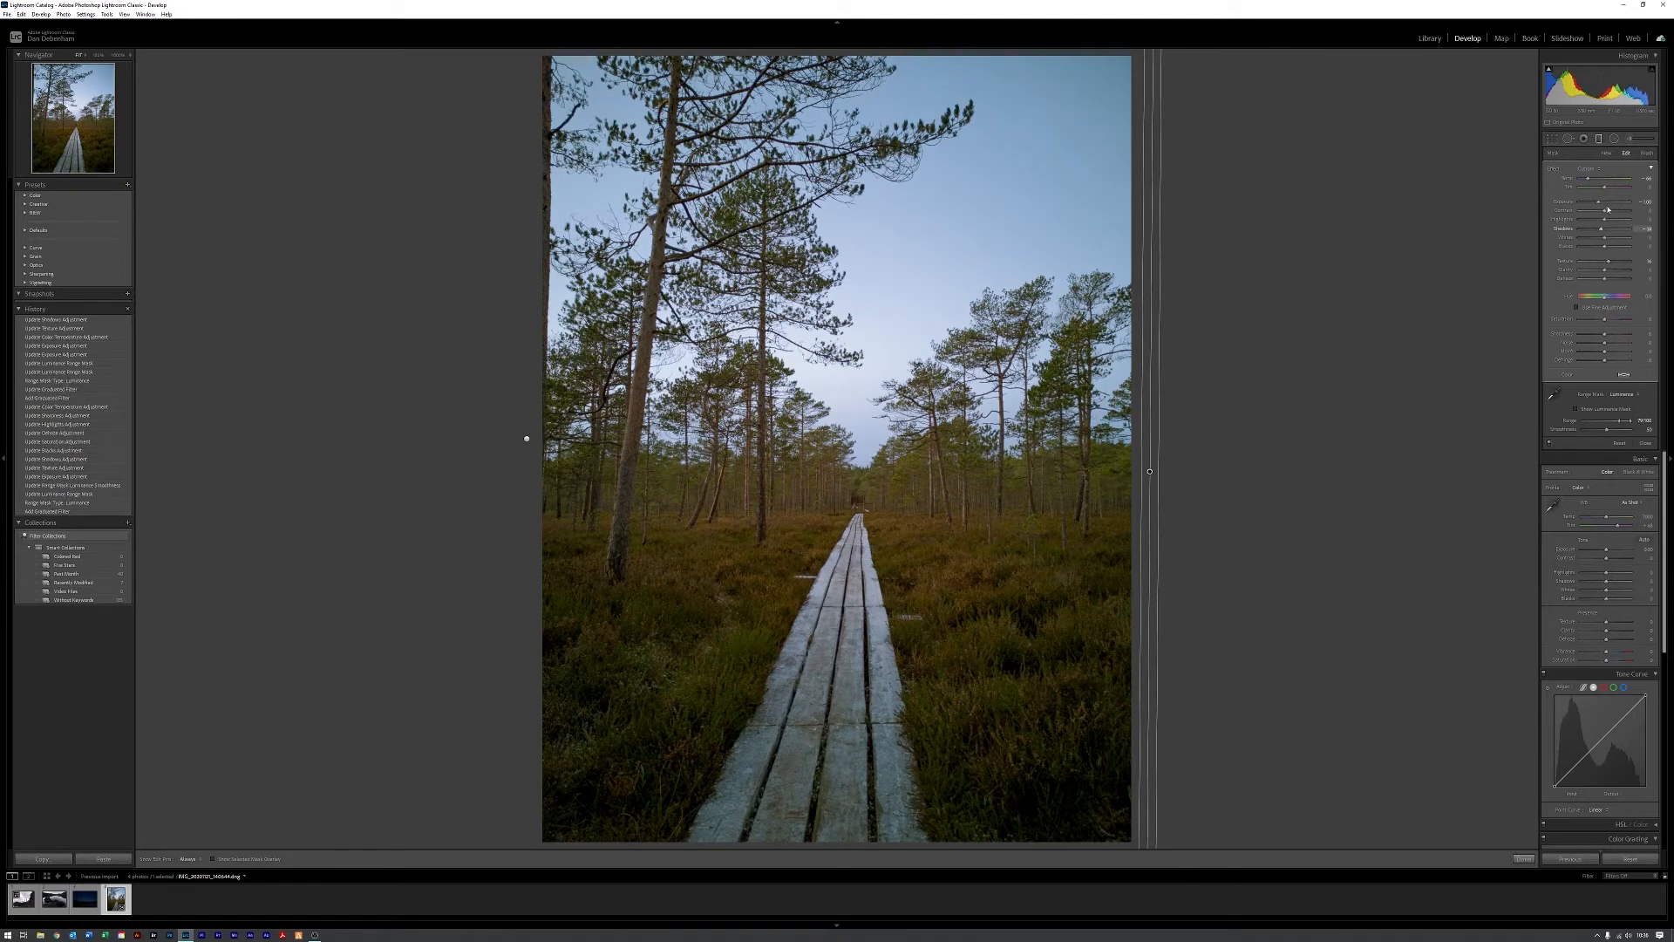
left_click(1589, 221)
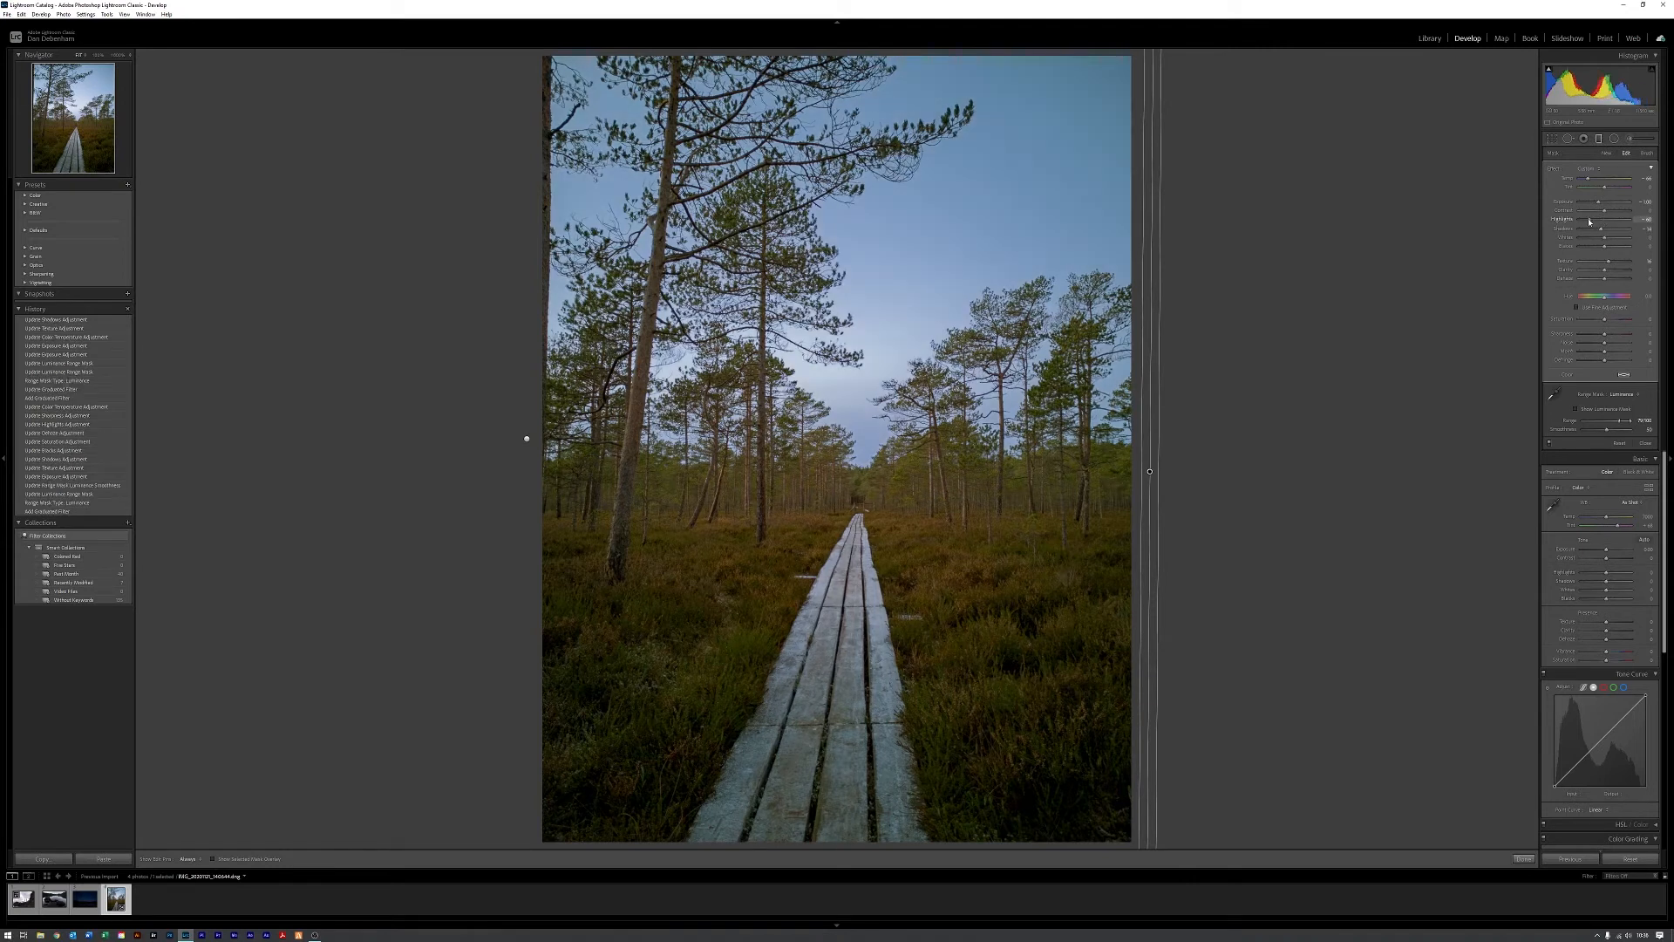
left_click(1589, 221)
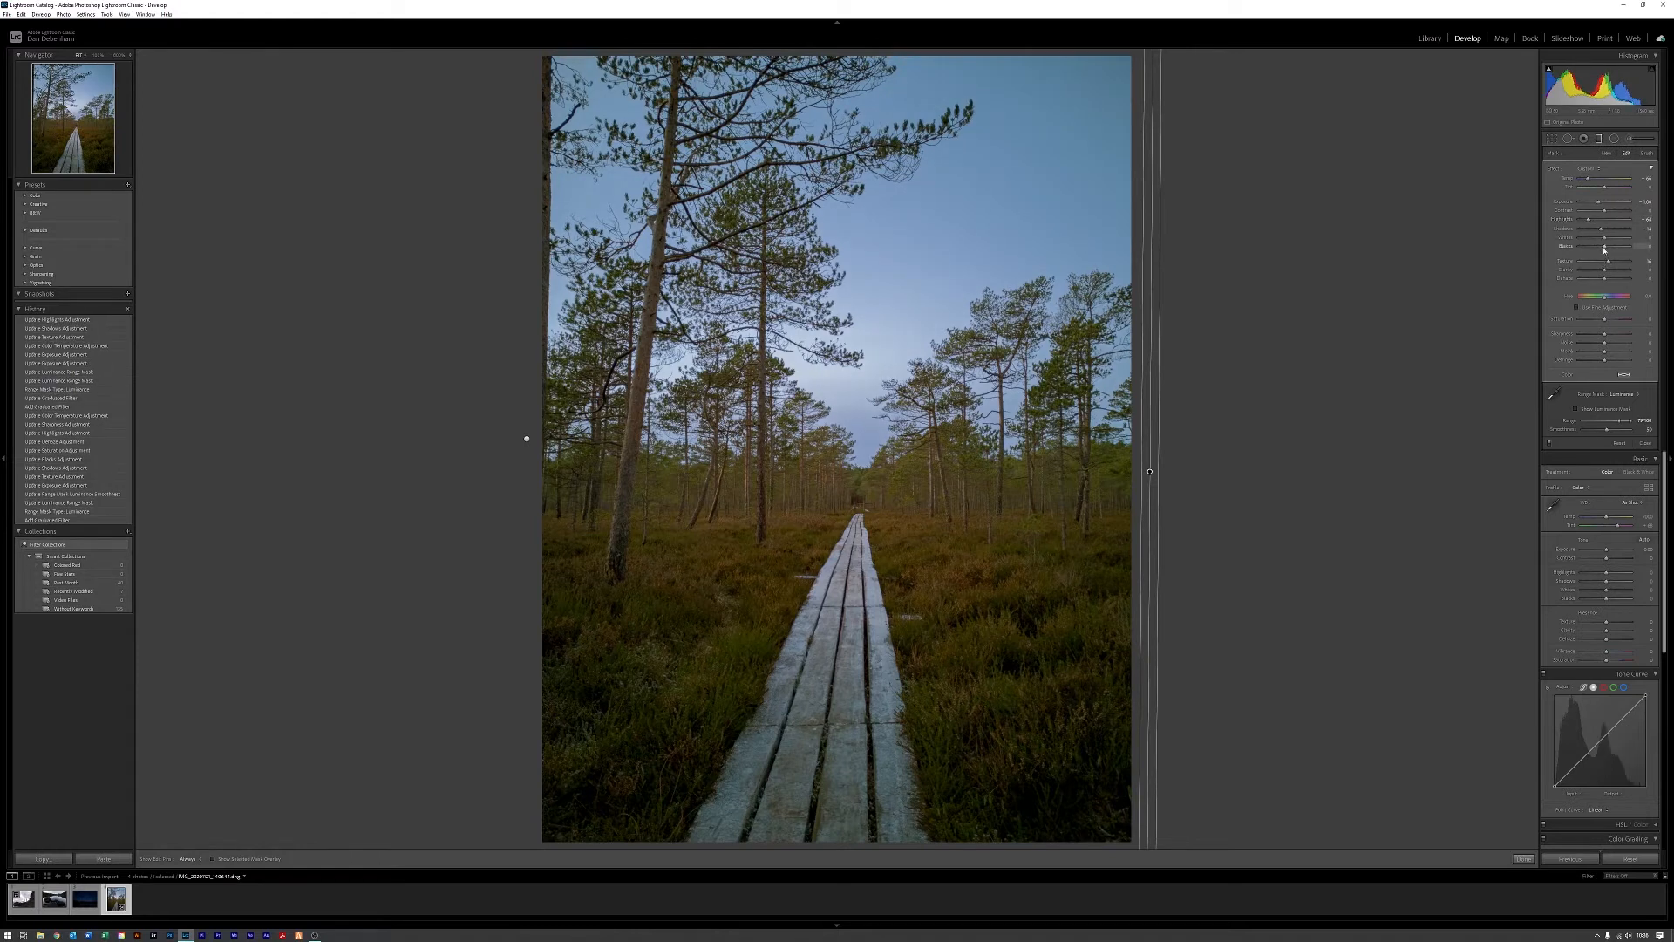
left_click_drag(1604, 247, 1599, 249)
left_click_drag(1618, 249, 1610, 281)
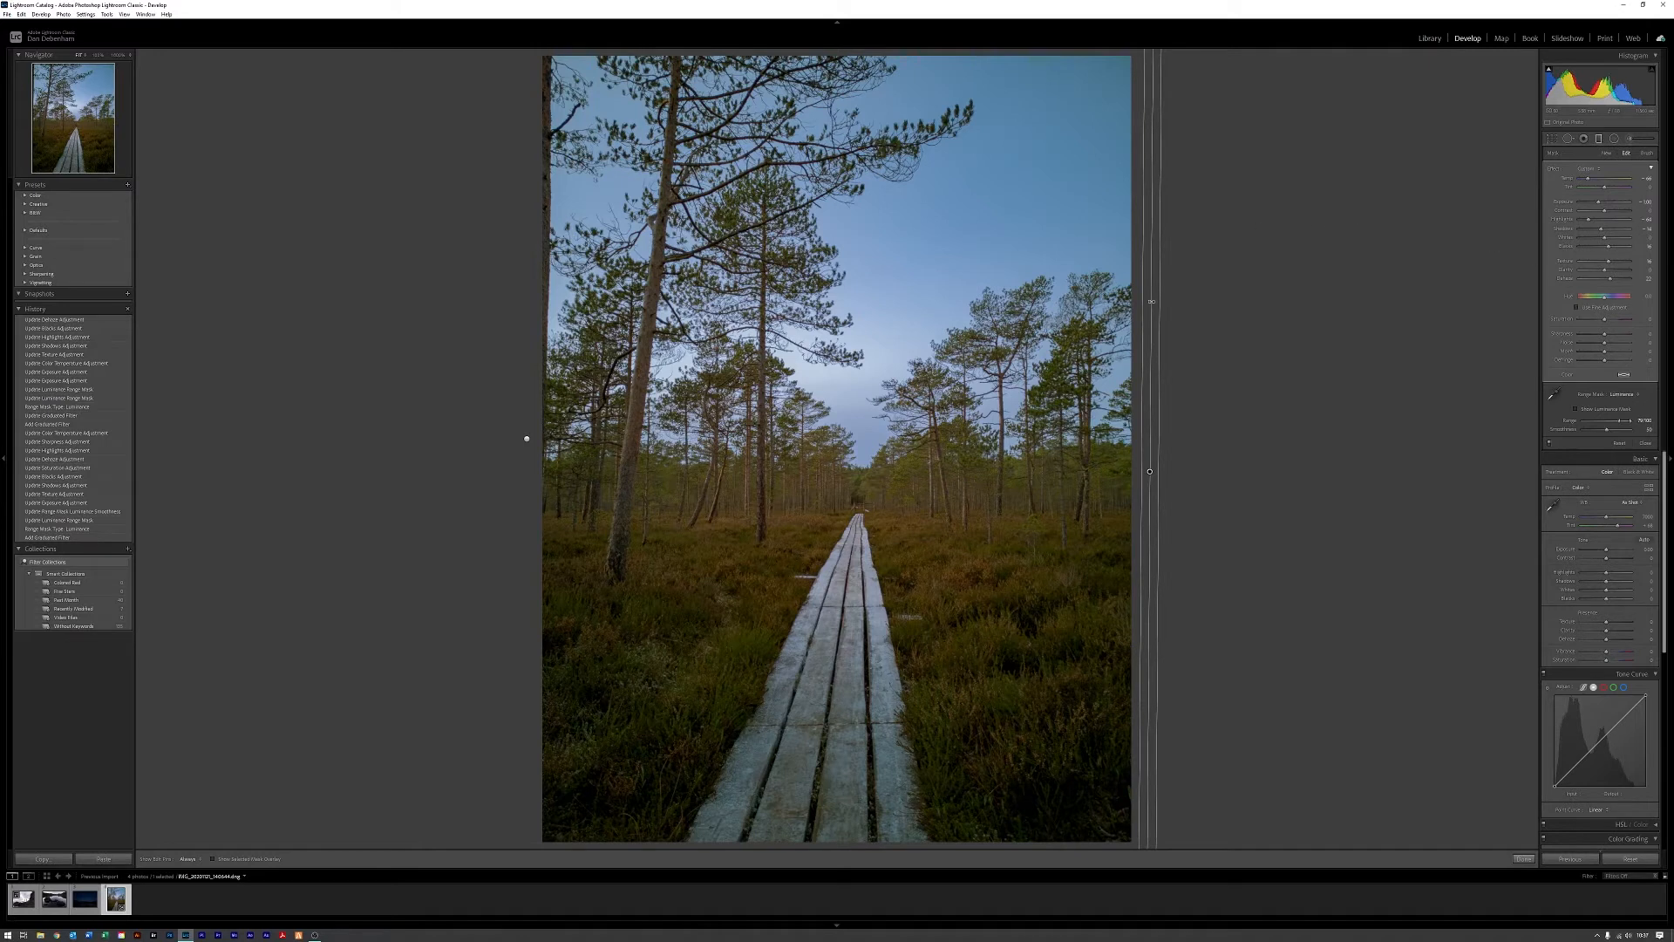
Step: Close the second graduated filter and compare the photo before and after side by side, ending in the single-photo view
left_click(1599, 139)
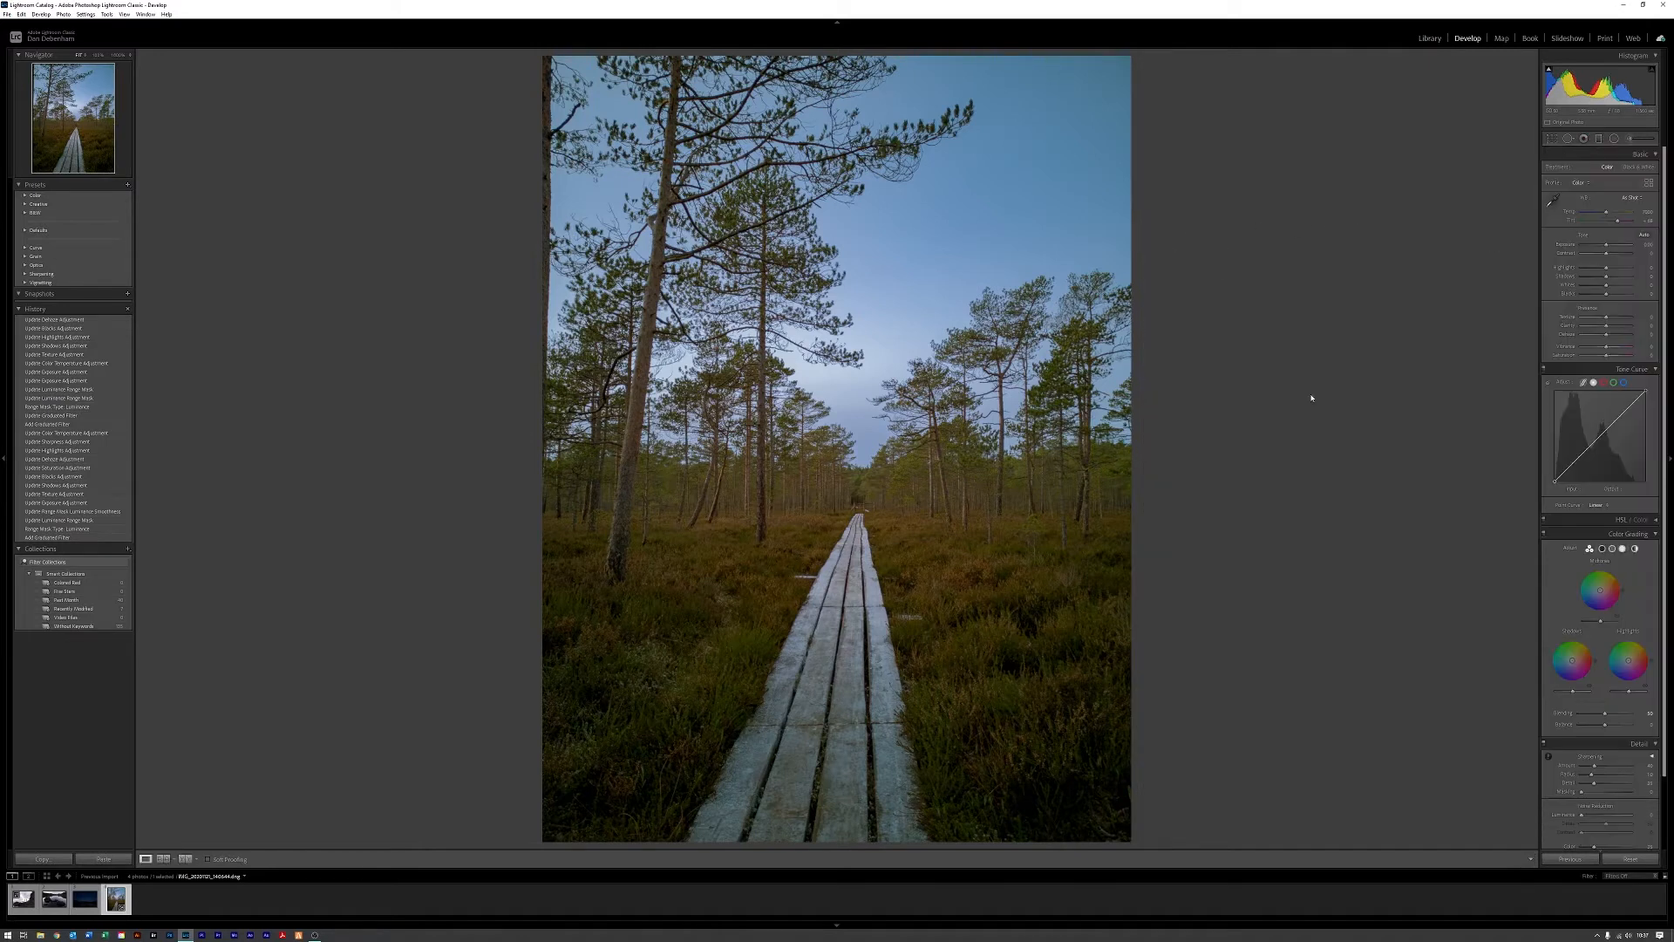
left_click(185, 859)
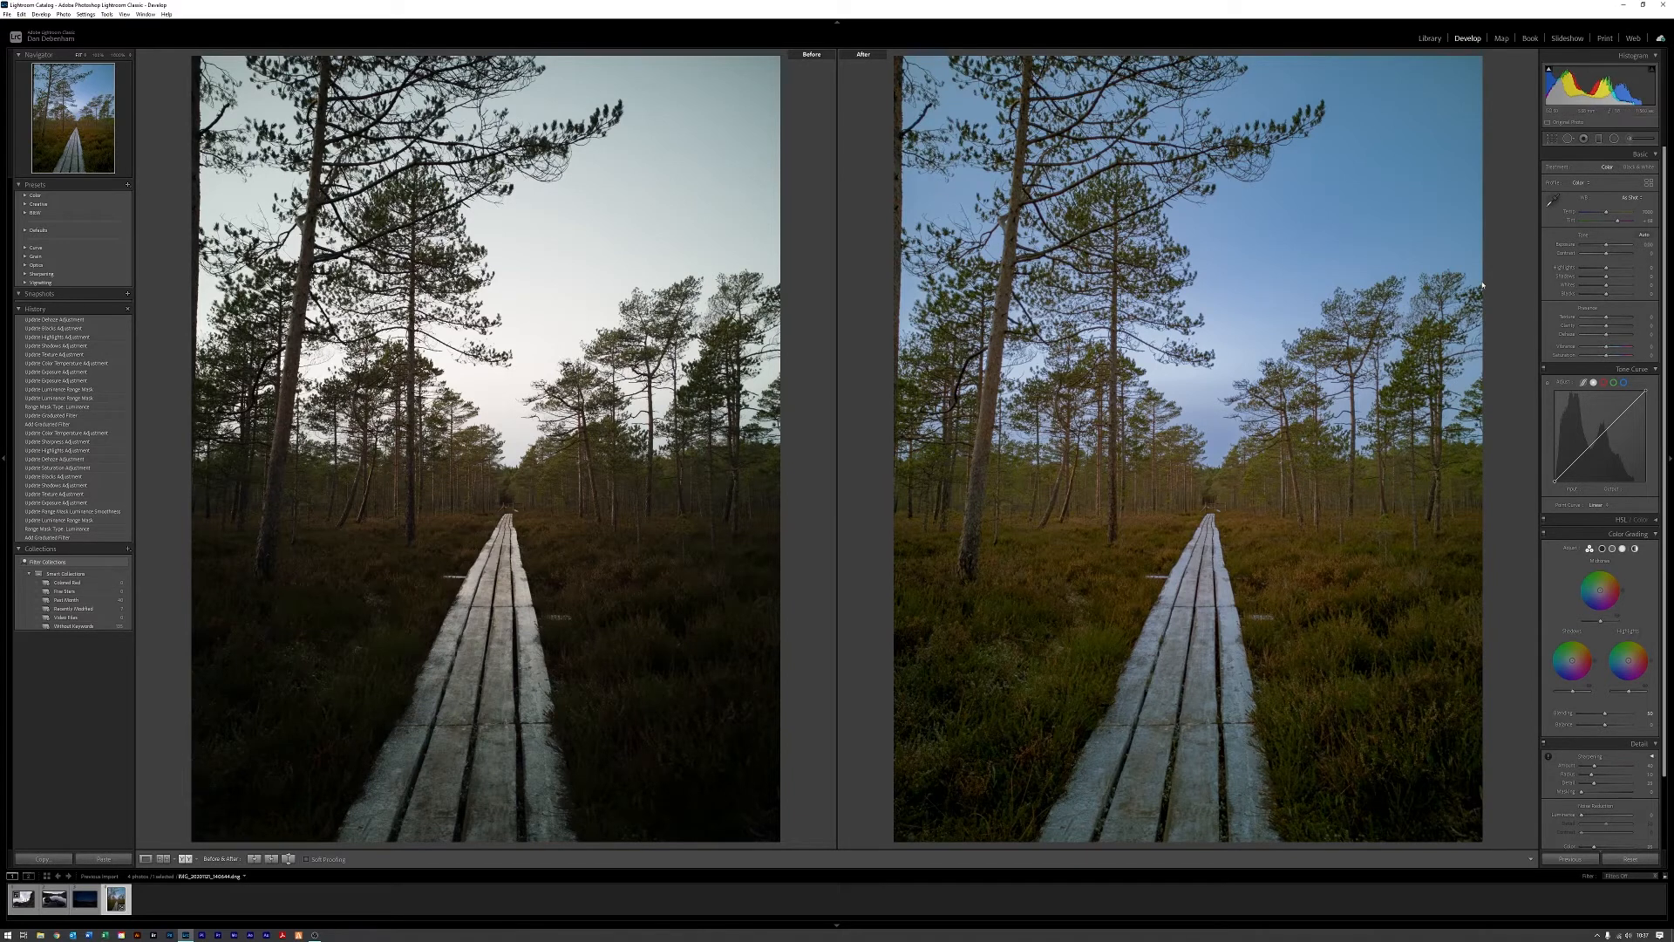
left_click(146, 859)
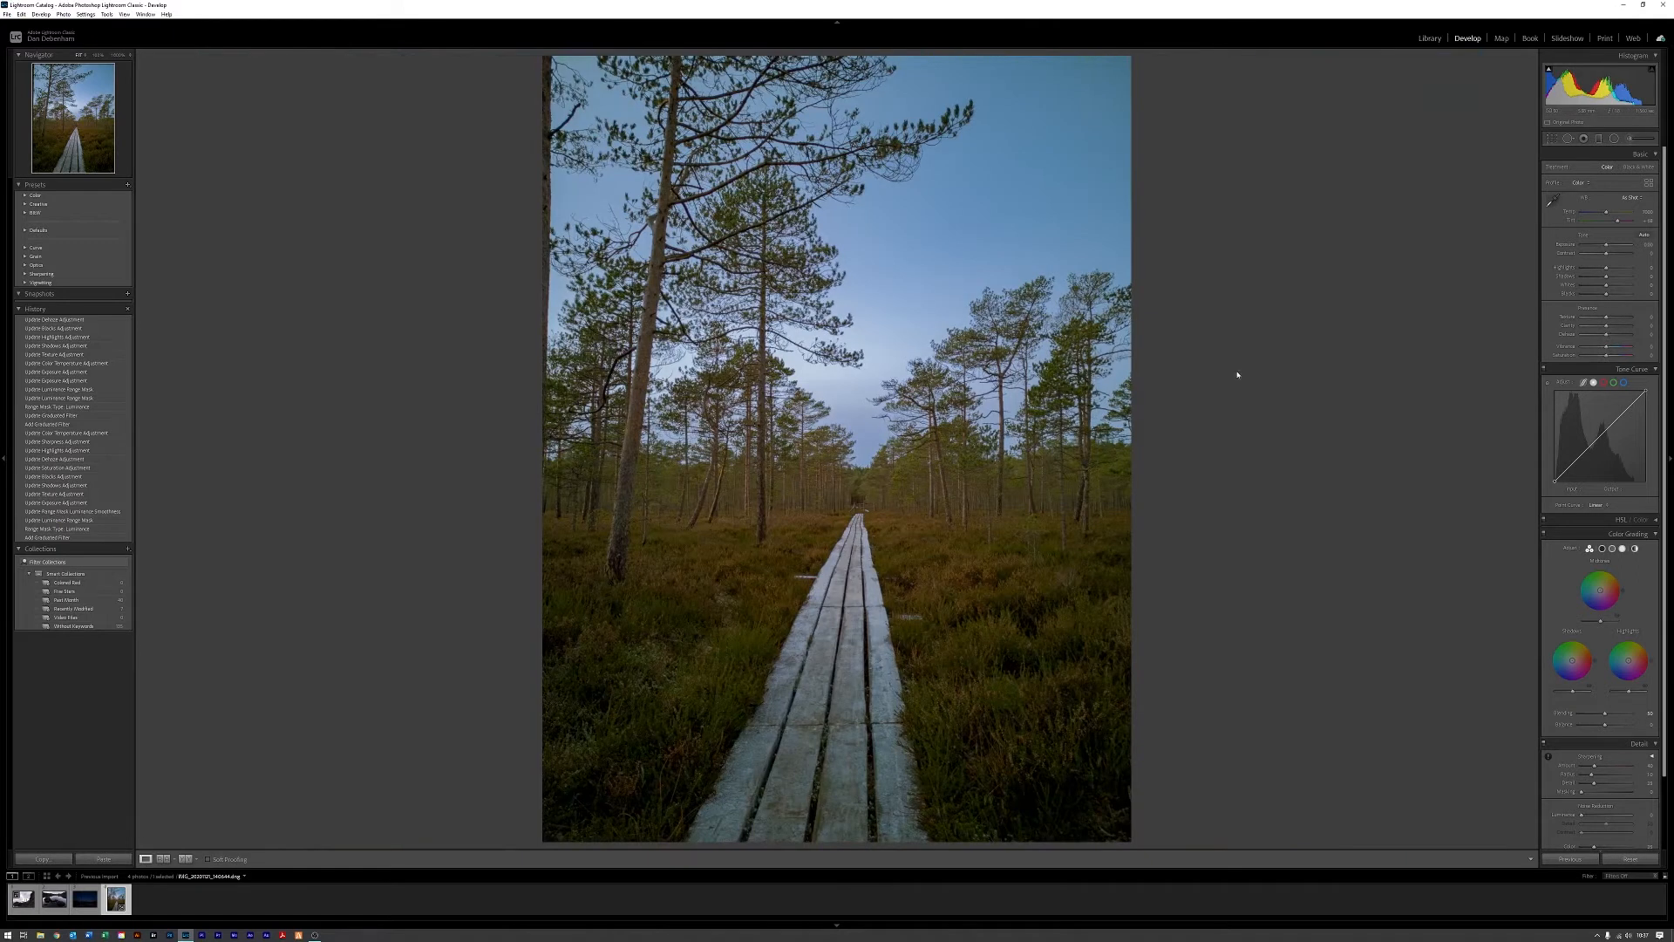
Step: Add a third graduated filter diagonally across the sky, set its range mask to Color and sample the upper blue sky
left_click(1598, 140)
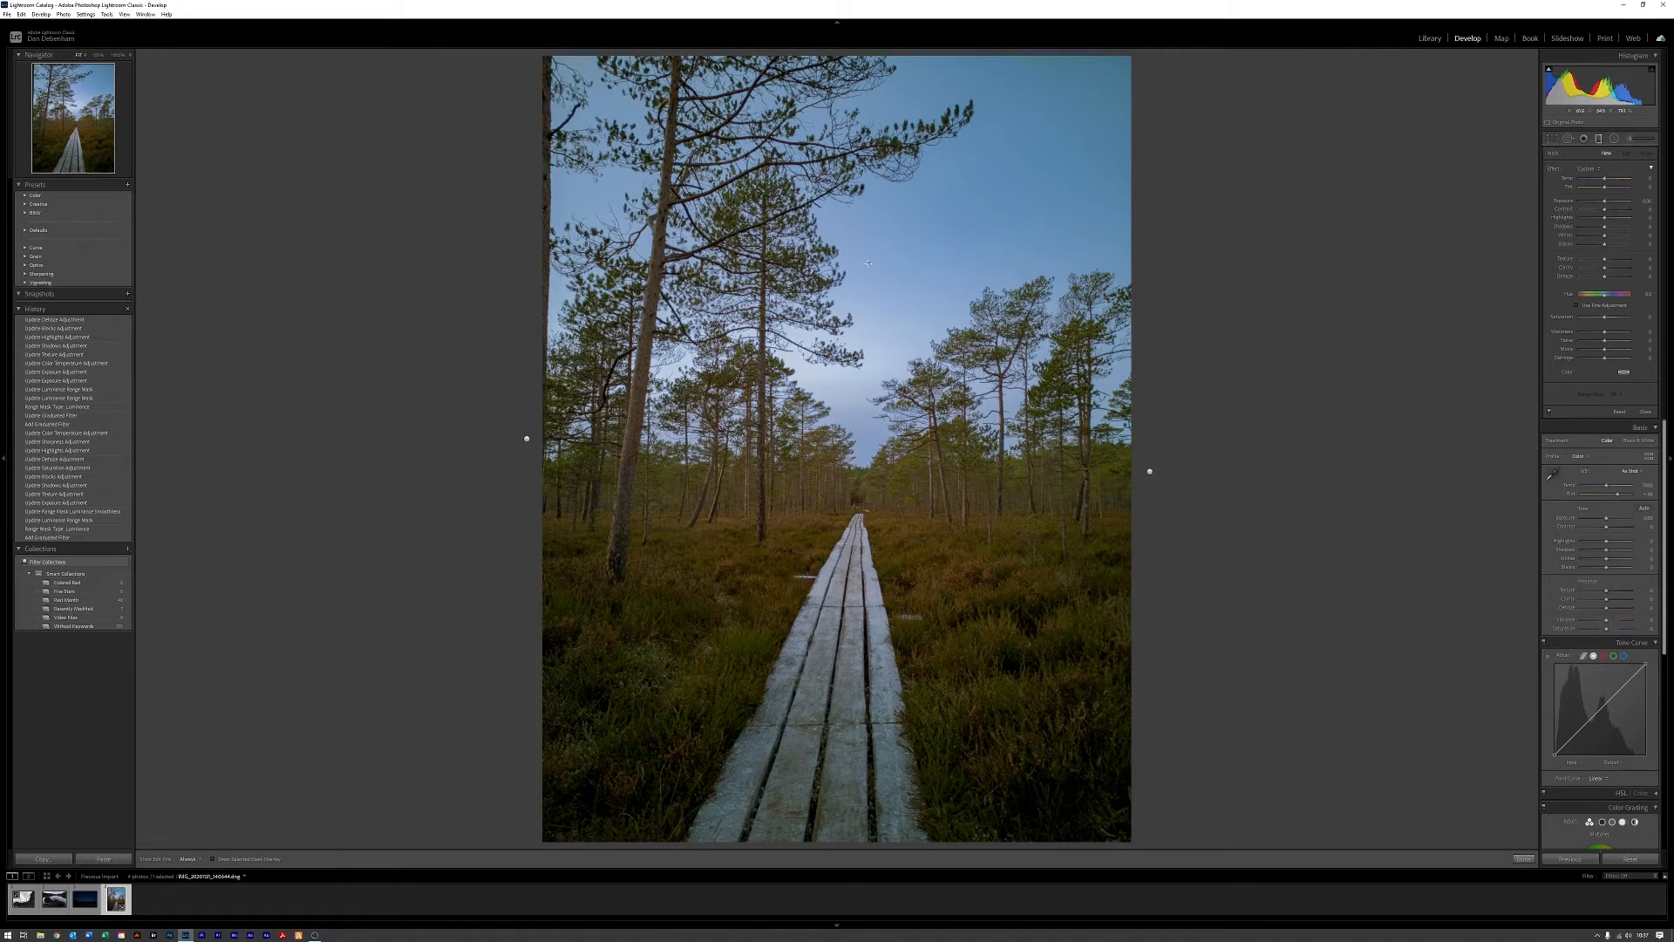
left_click_drag(886, 236, 836, 342)
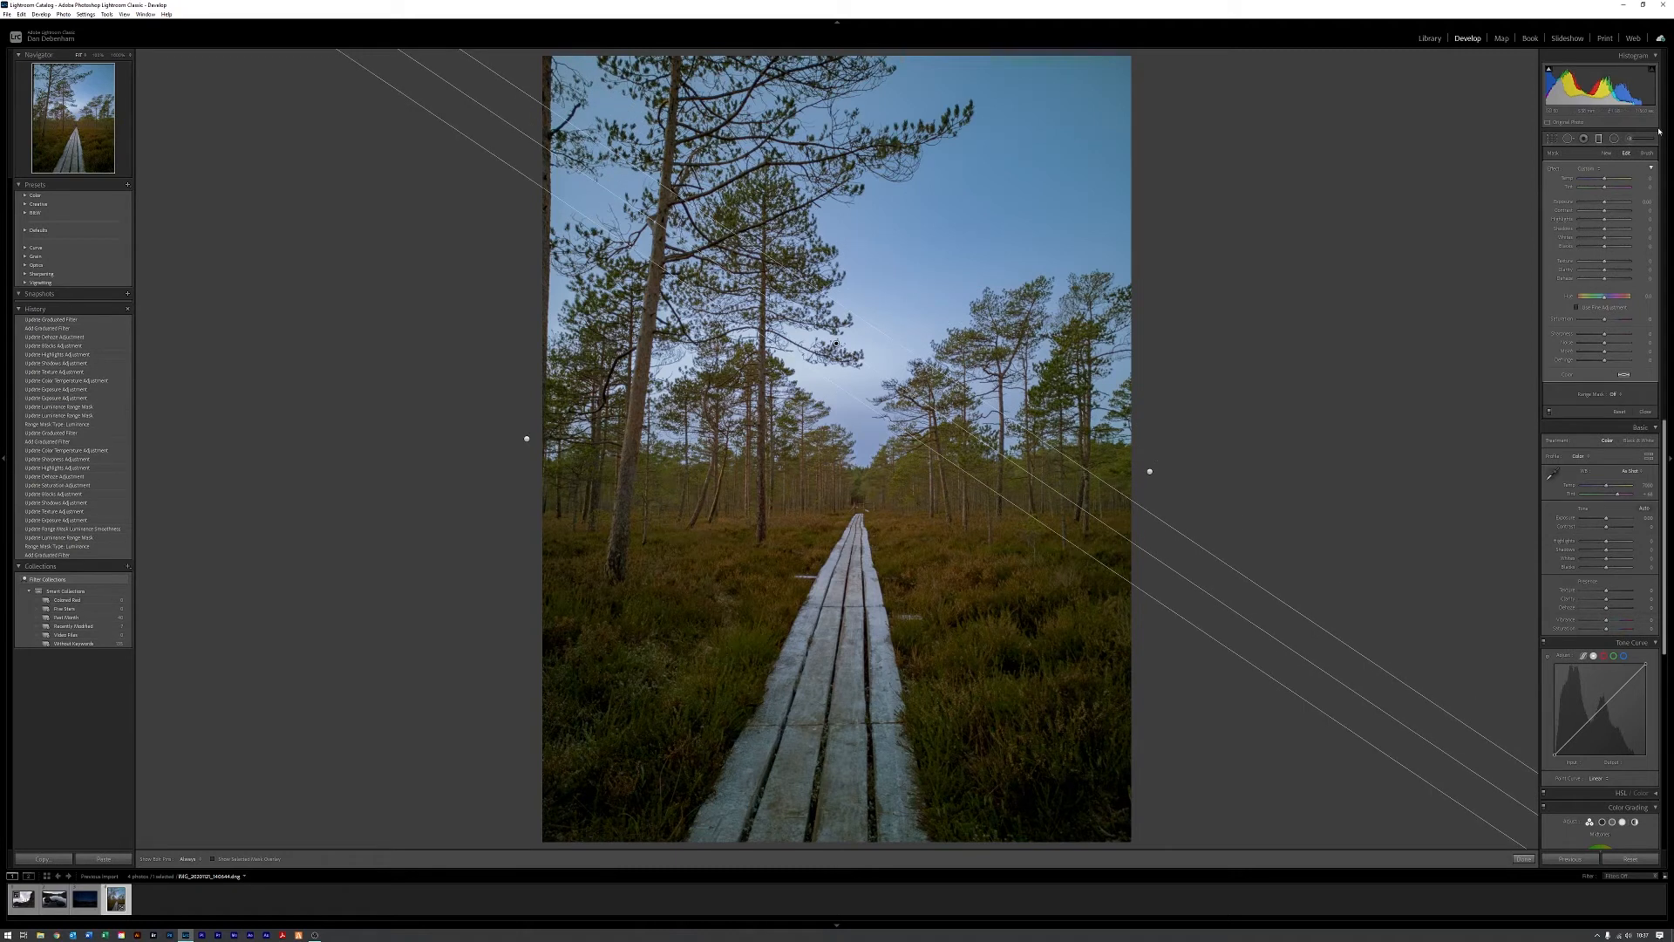
left_click(1619, 395)
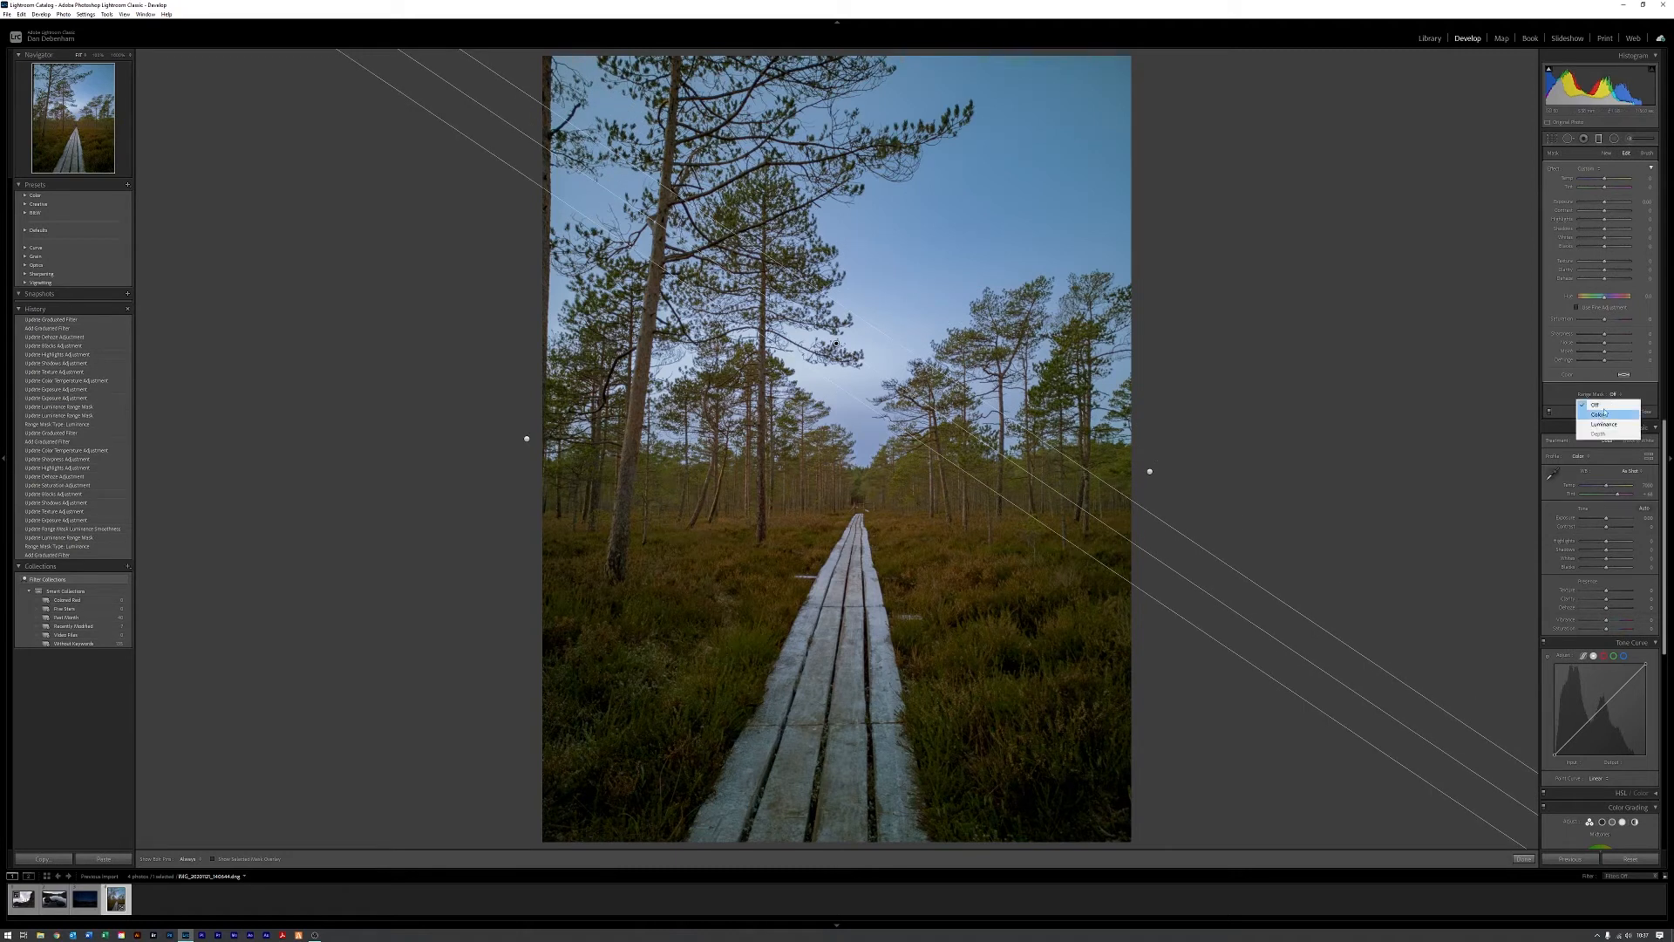
left_click(1599, 415)
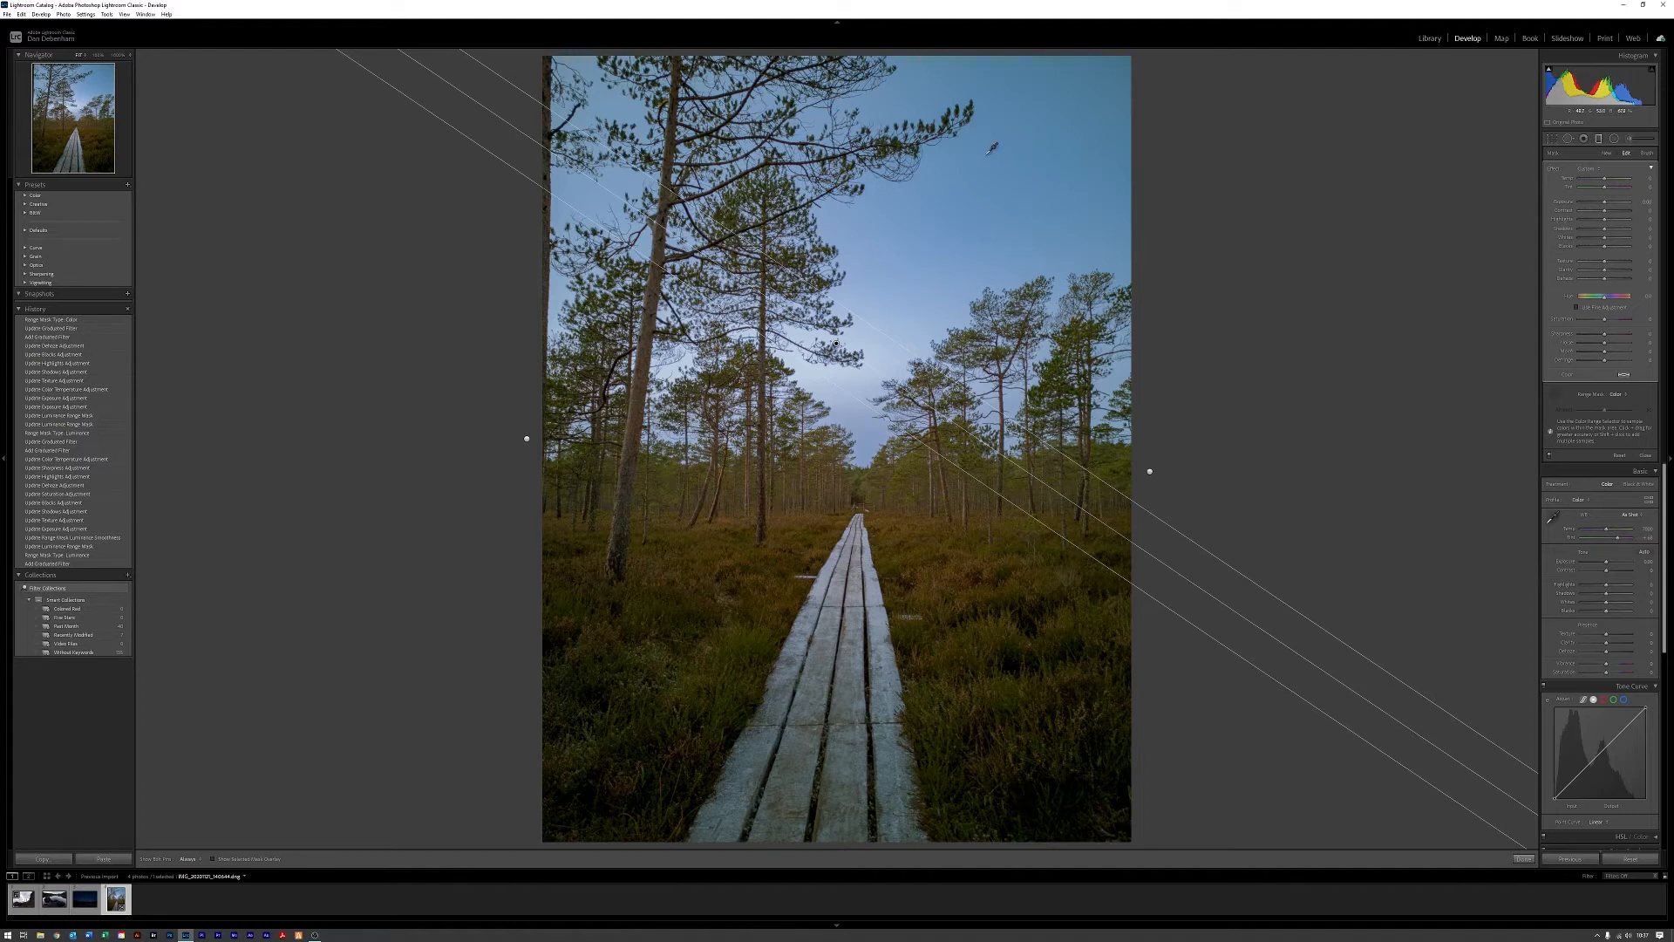
left_click_drag(981, 152, 1086, 215)
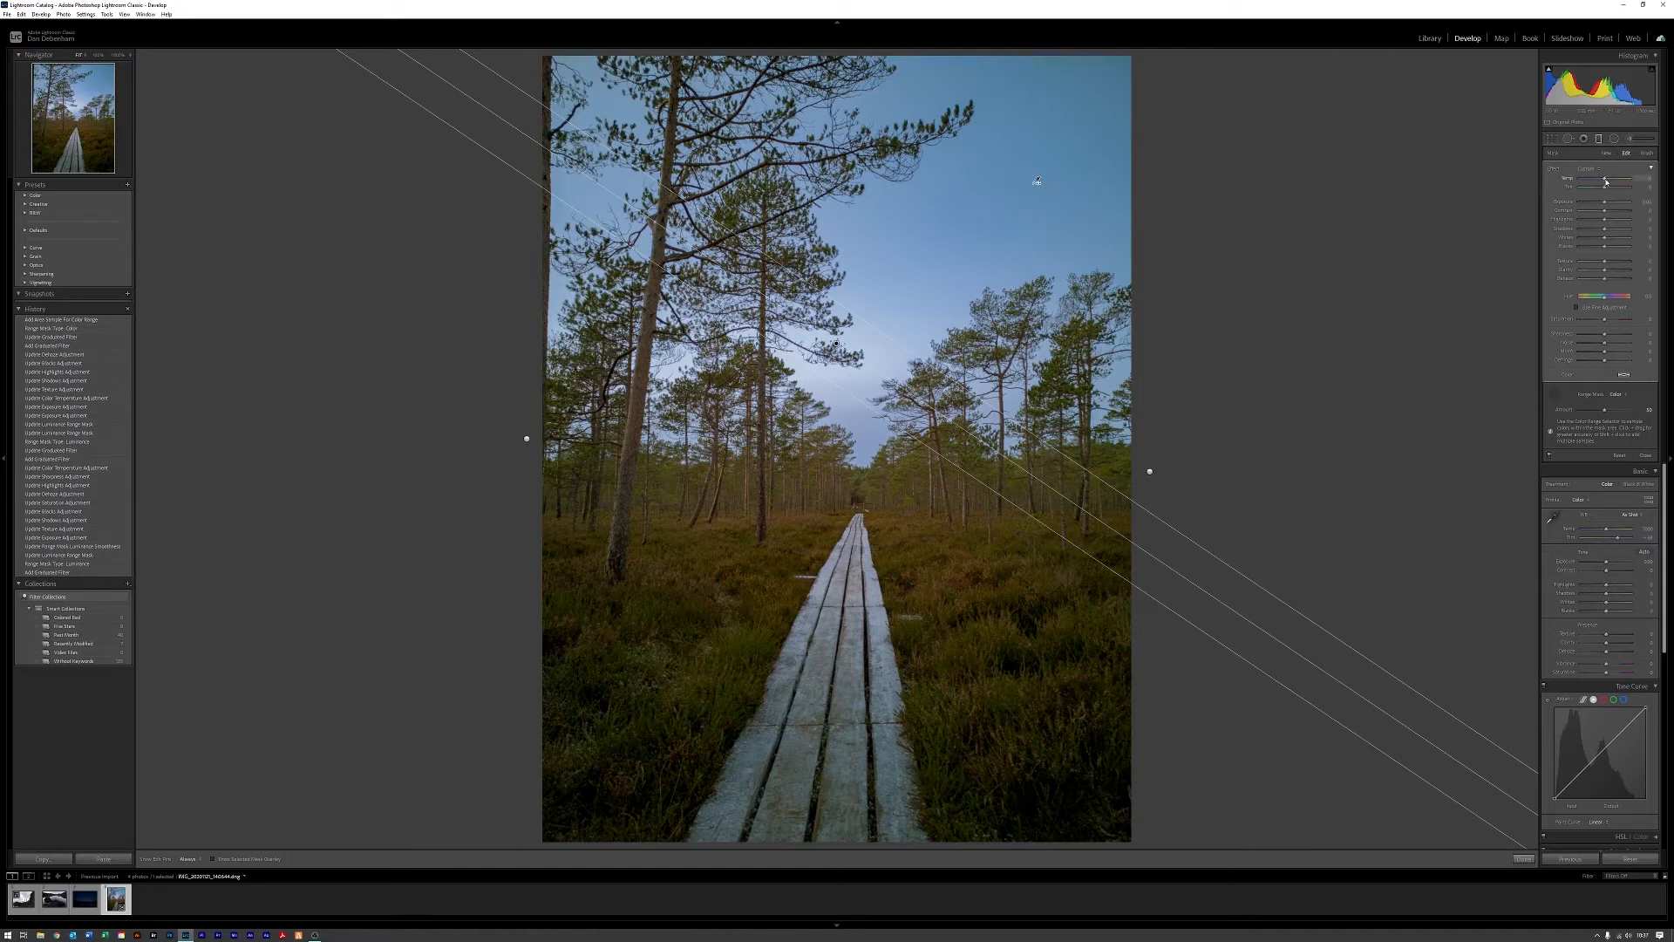
Step: Try a warm temperature on the third filter, settle on a cooler blue sky, and put away the colour range selector
left_click_drag(1601, 182, 1602, 183)
left_click(1632, 182)
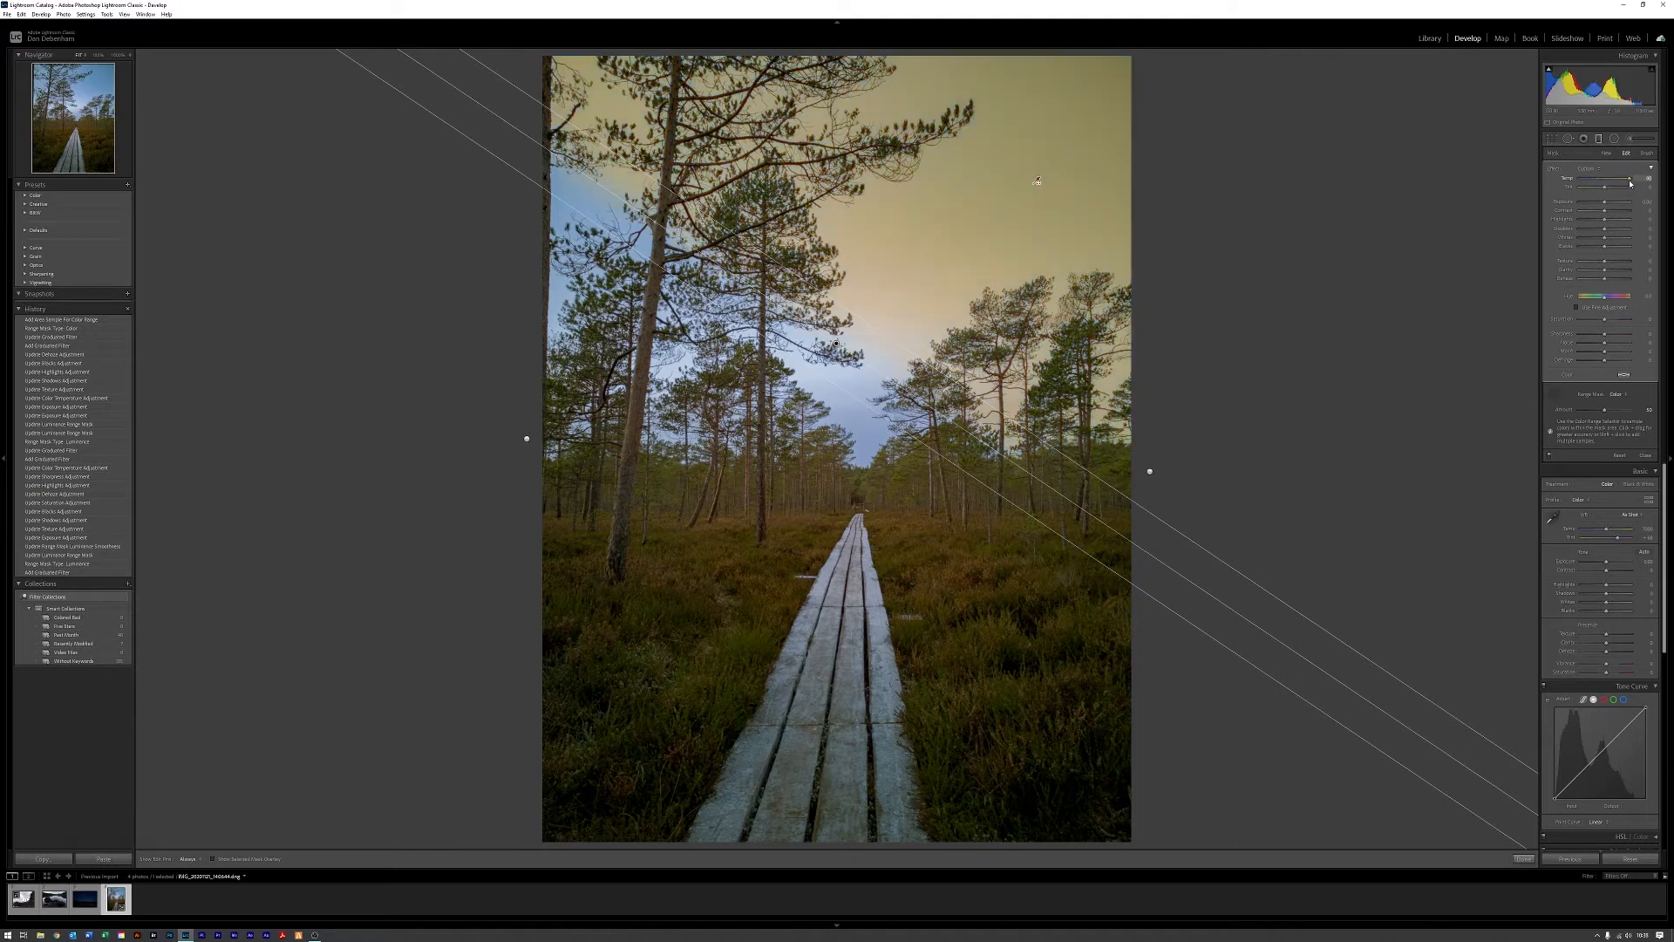
left_click(1618, 184)
left_click(1621, 184)
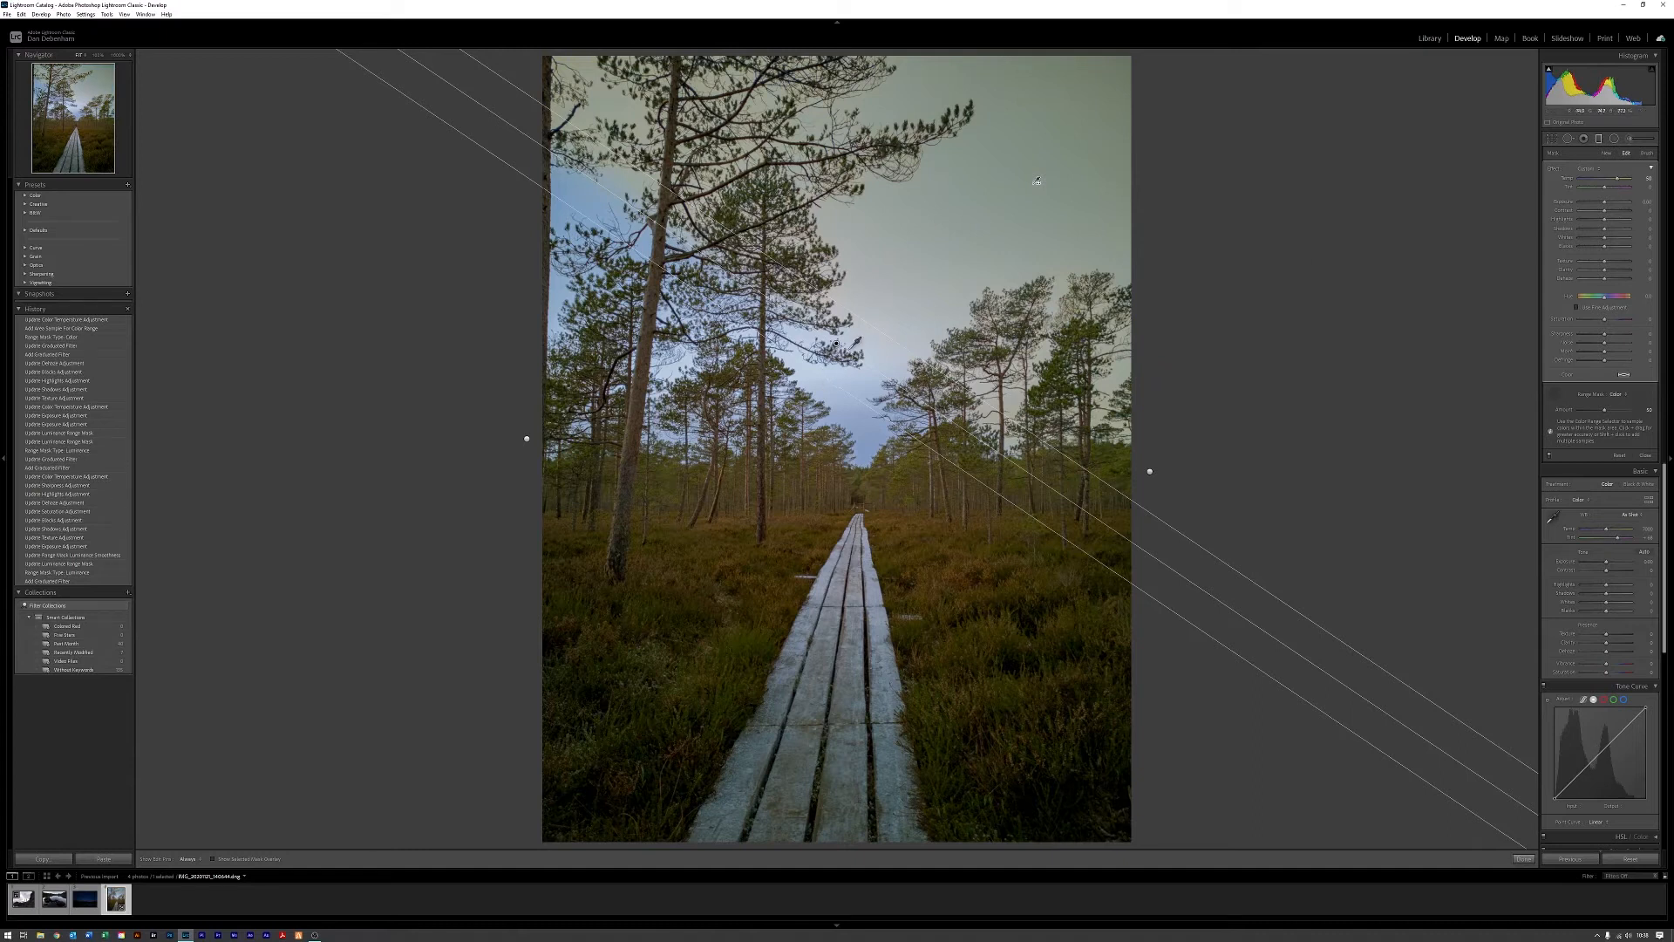
left_click_drag(1608, 180, 1598, 182)
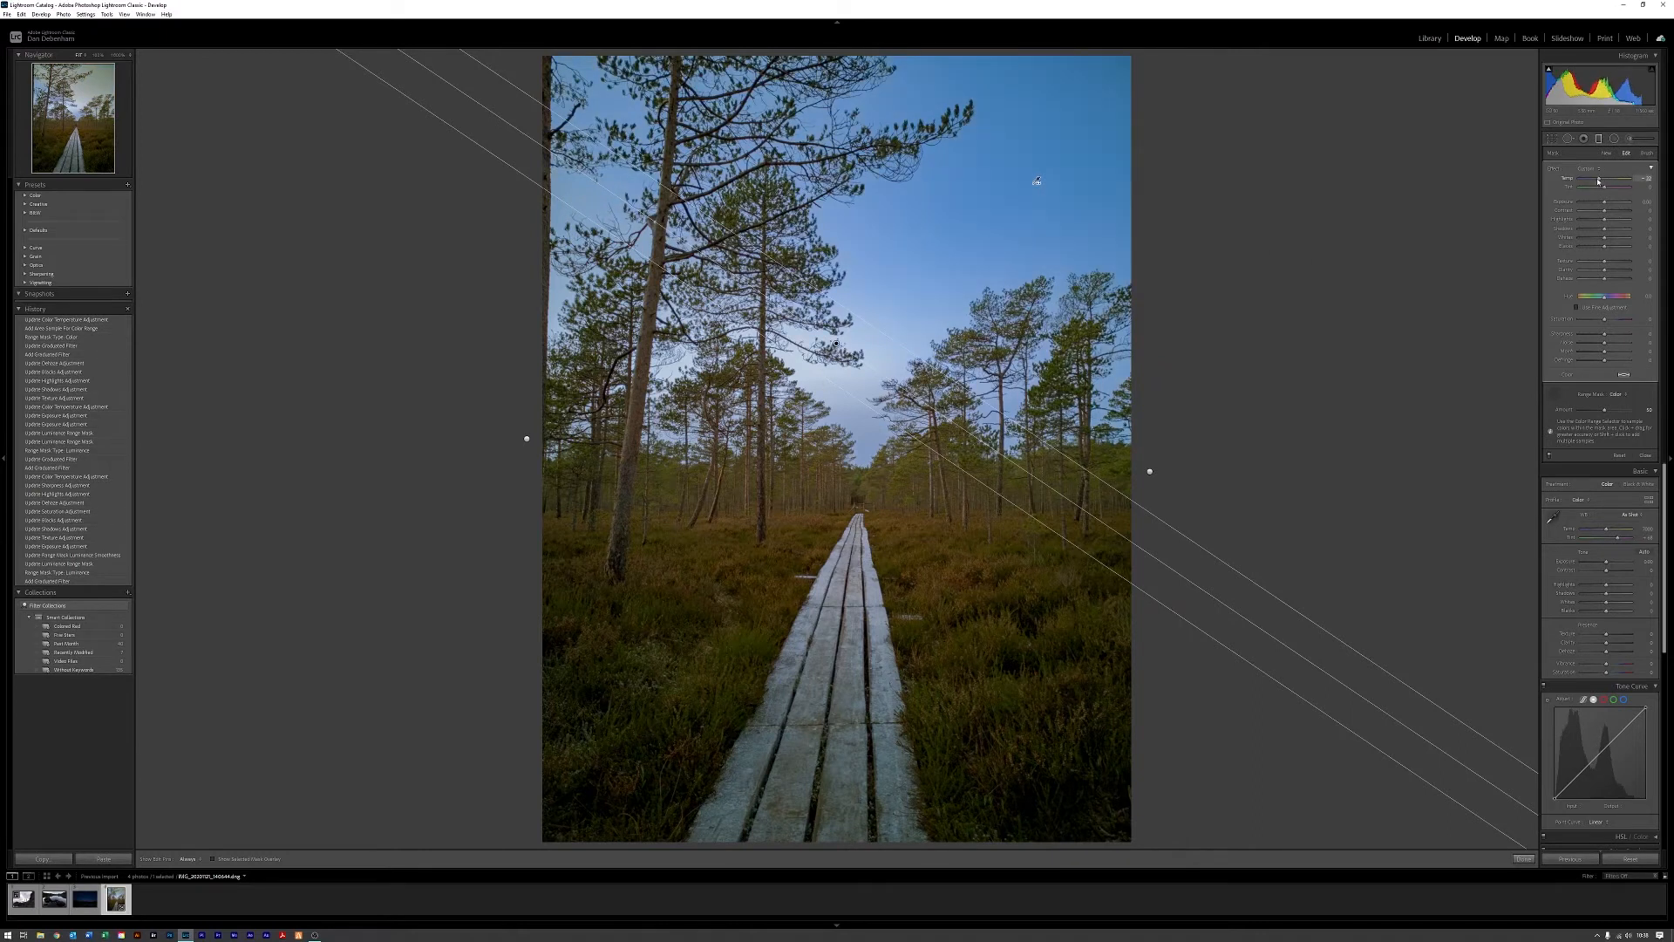
left_click(1554, 392)
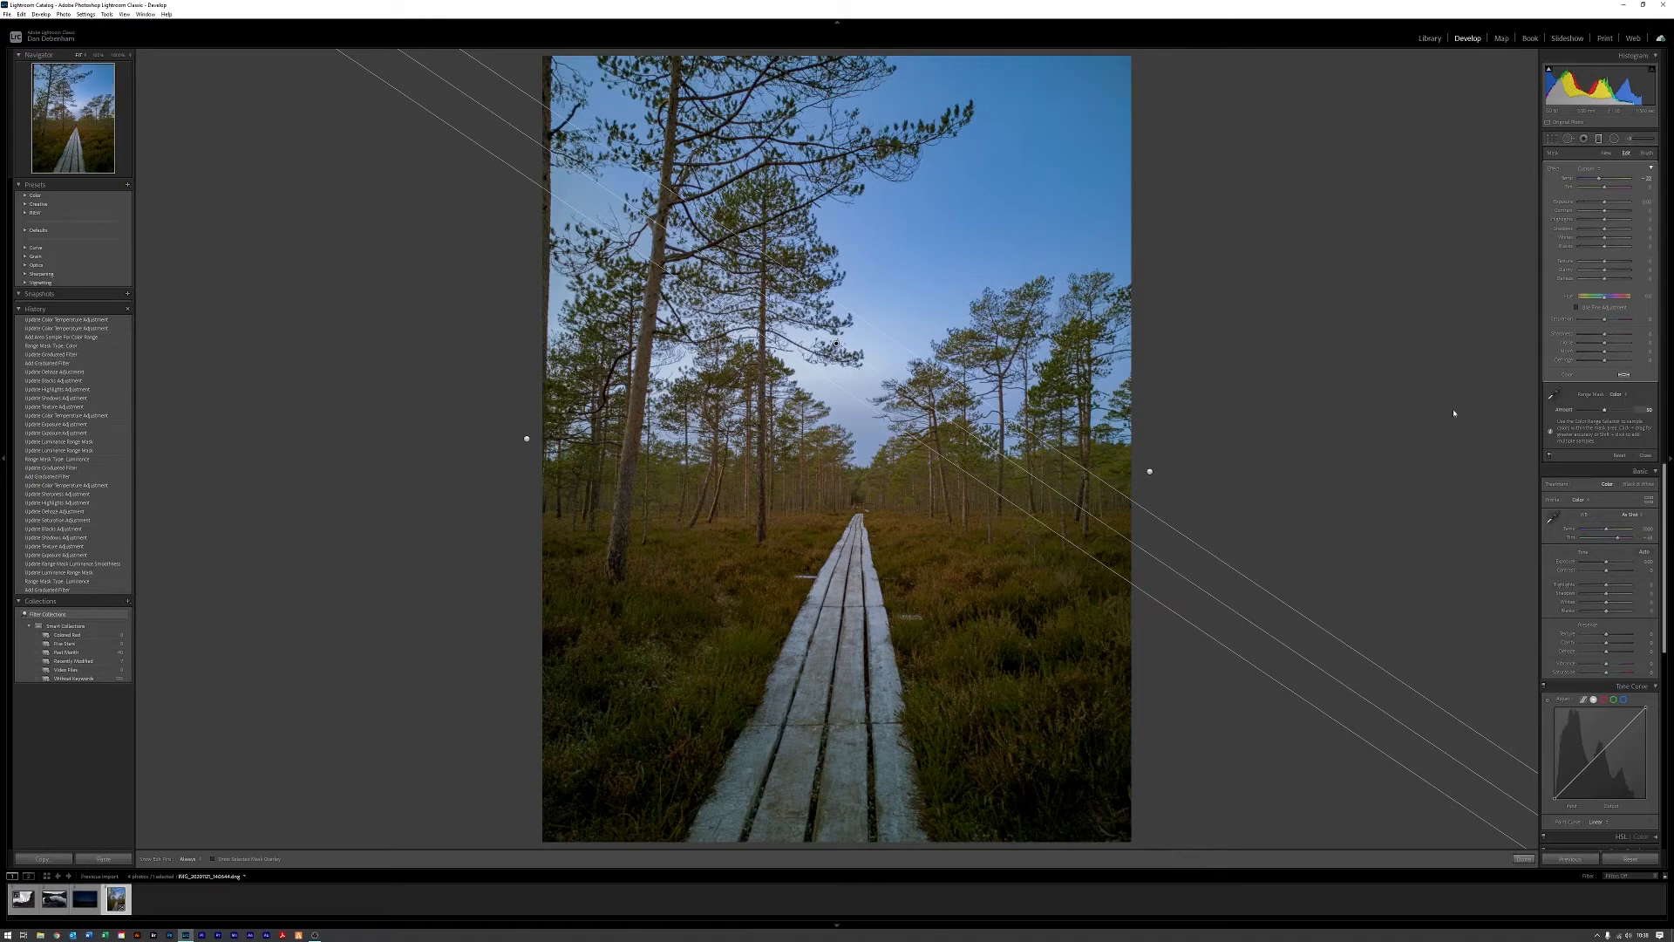
Step: Lower the third graduated filter toward the treeline and rotate it to a flatter angle across the sky
mouse_move(868, 409)
left_mouse_down()
mouse_move(855, 422)
mouse_move(859, 408)
left_mouse_up()
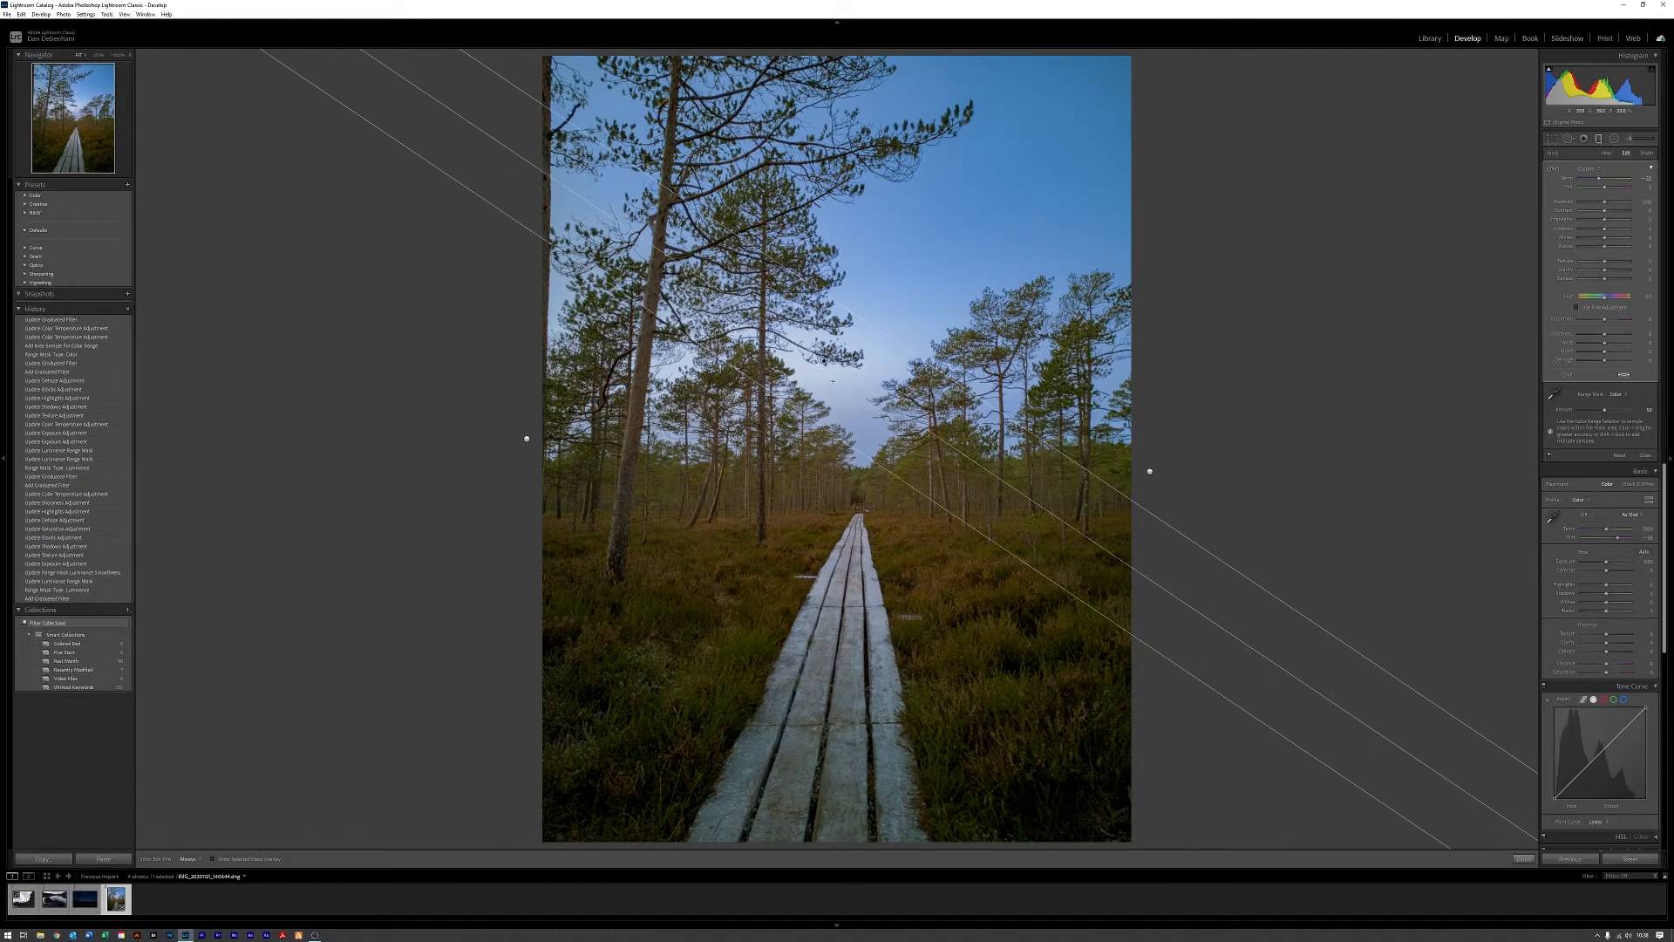
left_click_drag(837, 372, 893, 357)
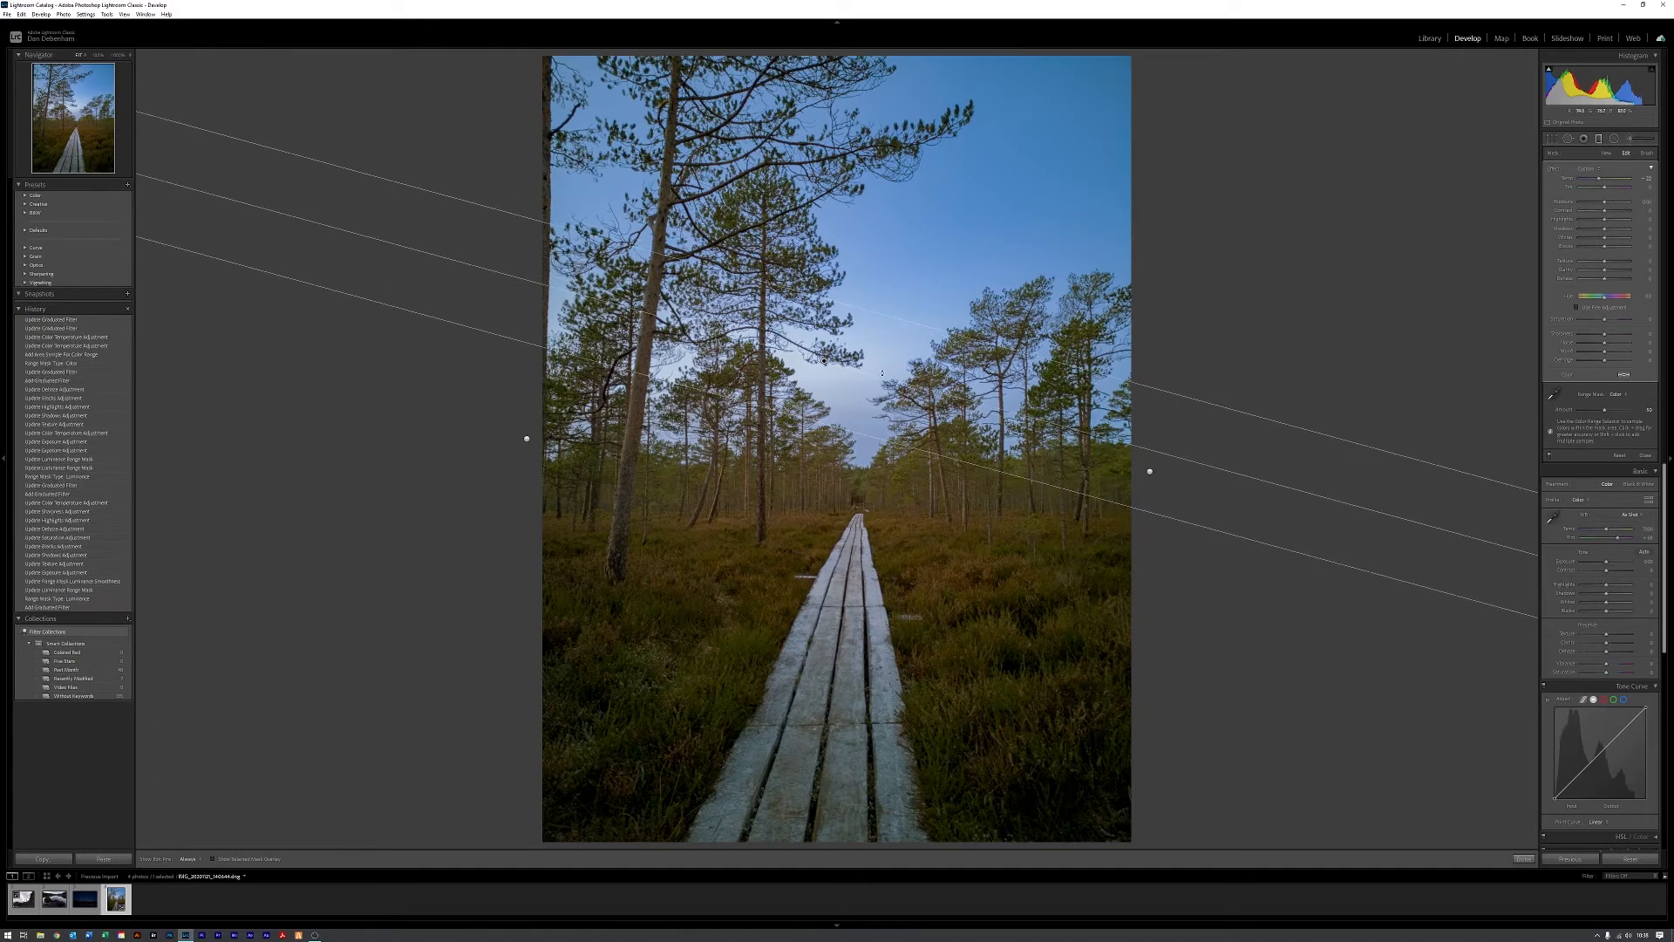
left_click_drag(833, 366, 867, 384)
Step: Reopen the graduated filters, review the foreground filter's settings and reselect the third filter over the sky
left_click(1630, 139)
left_click(1599, 139)
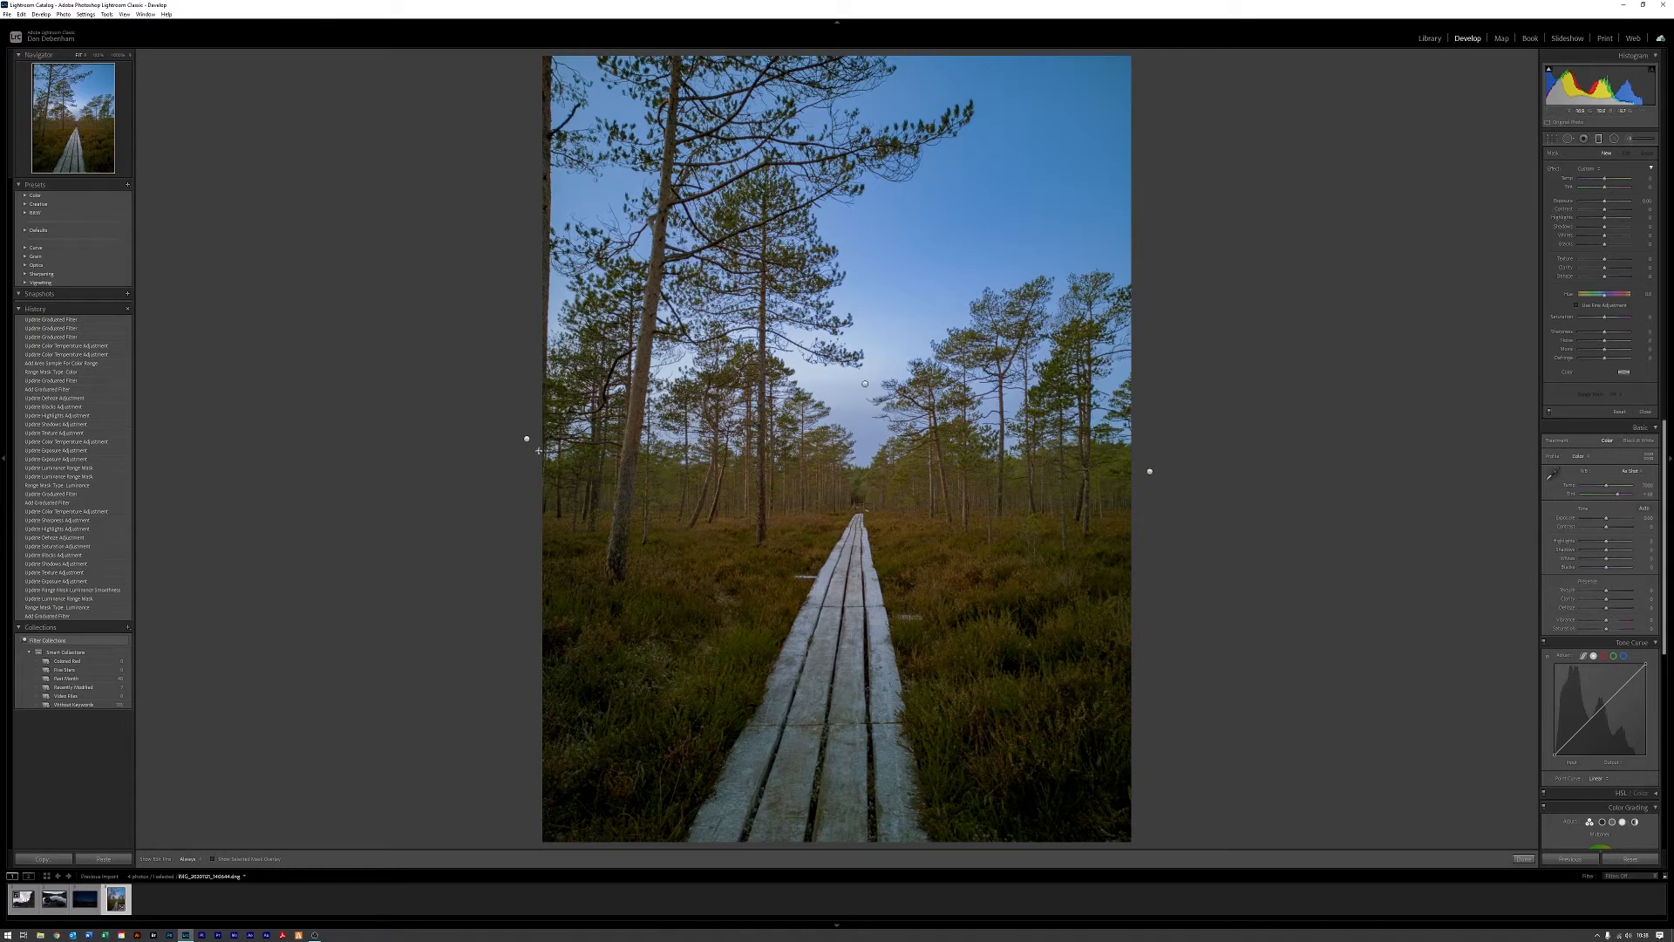
left_click(525, 438)
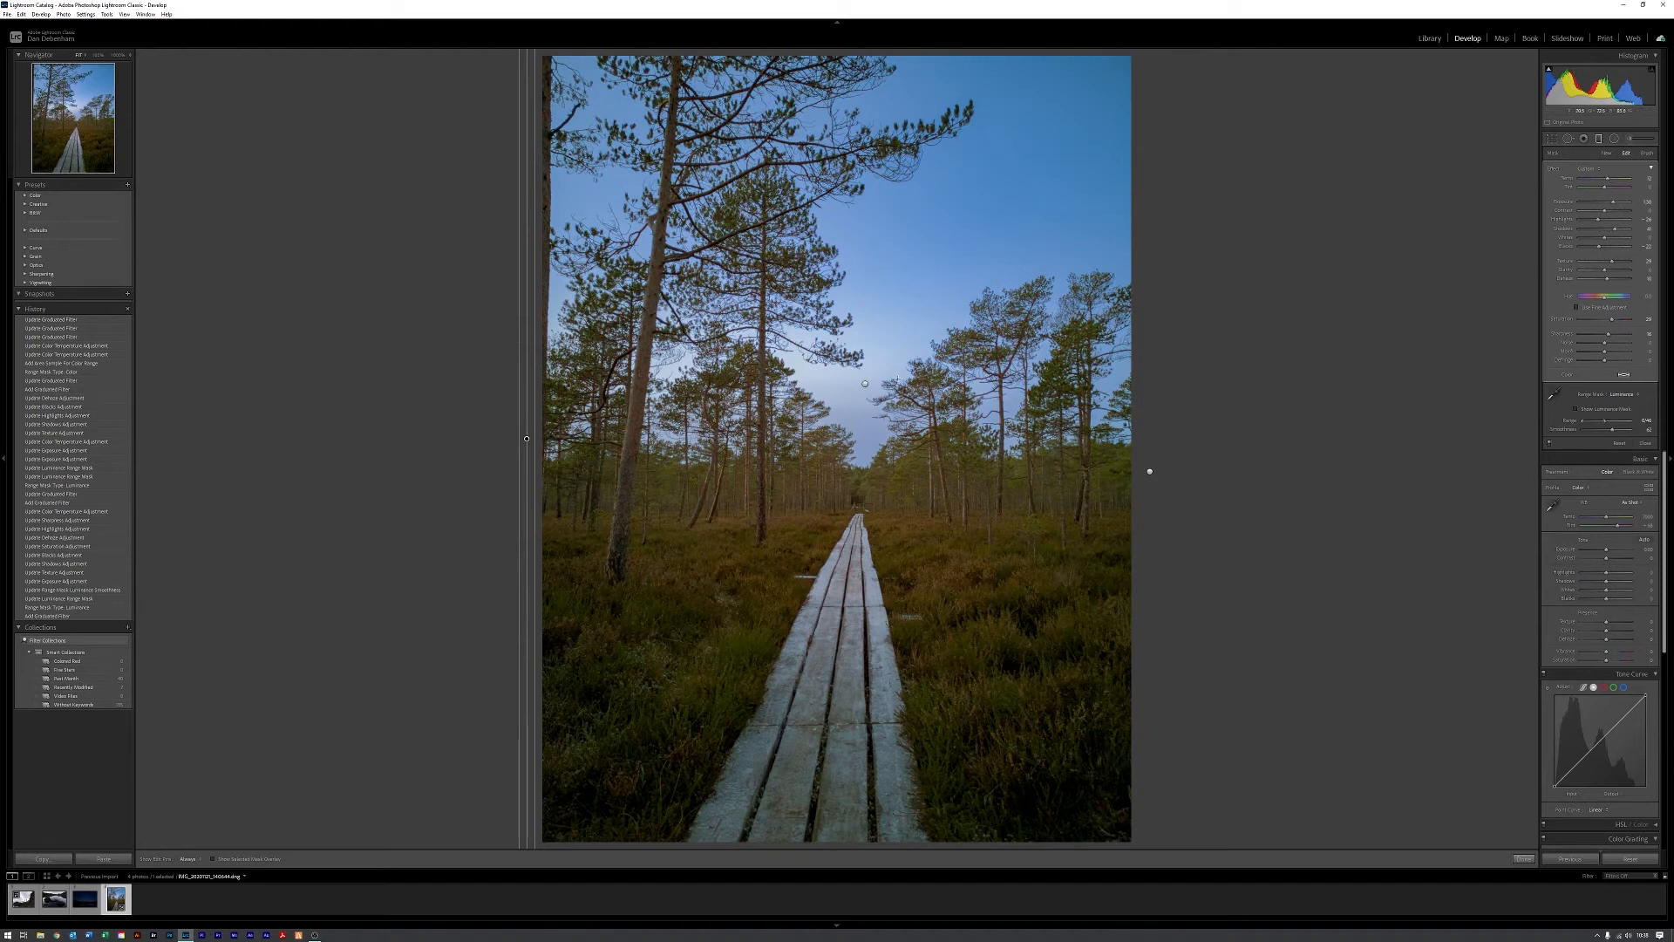
left_click(864, 384)
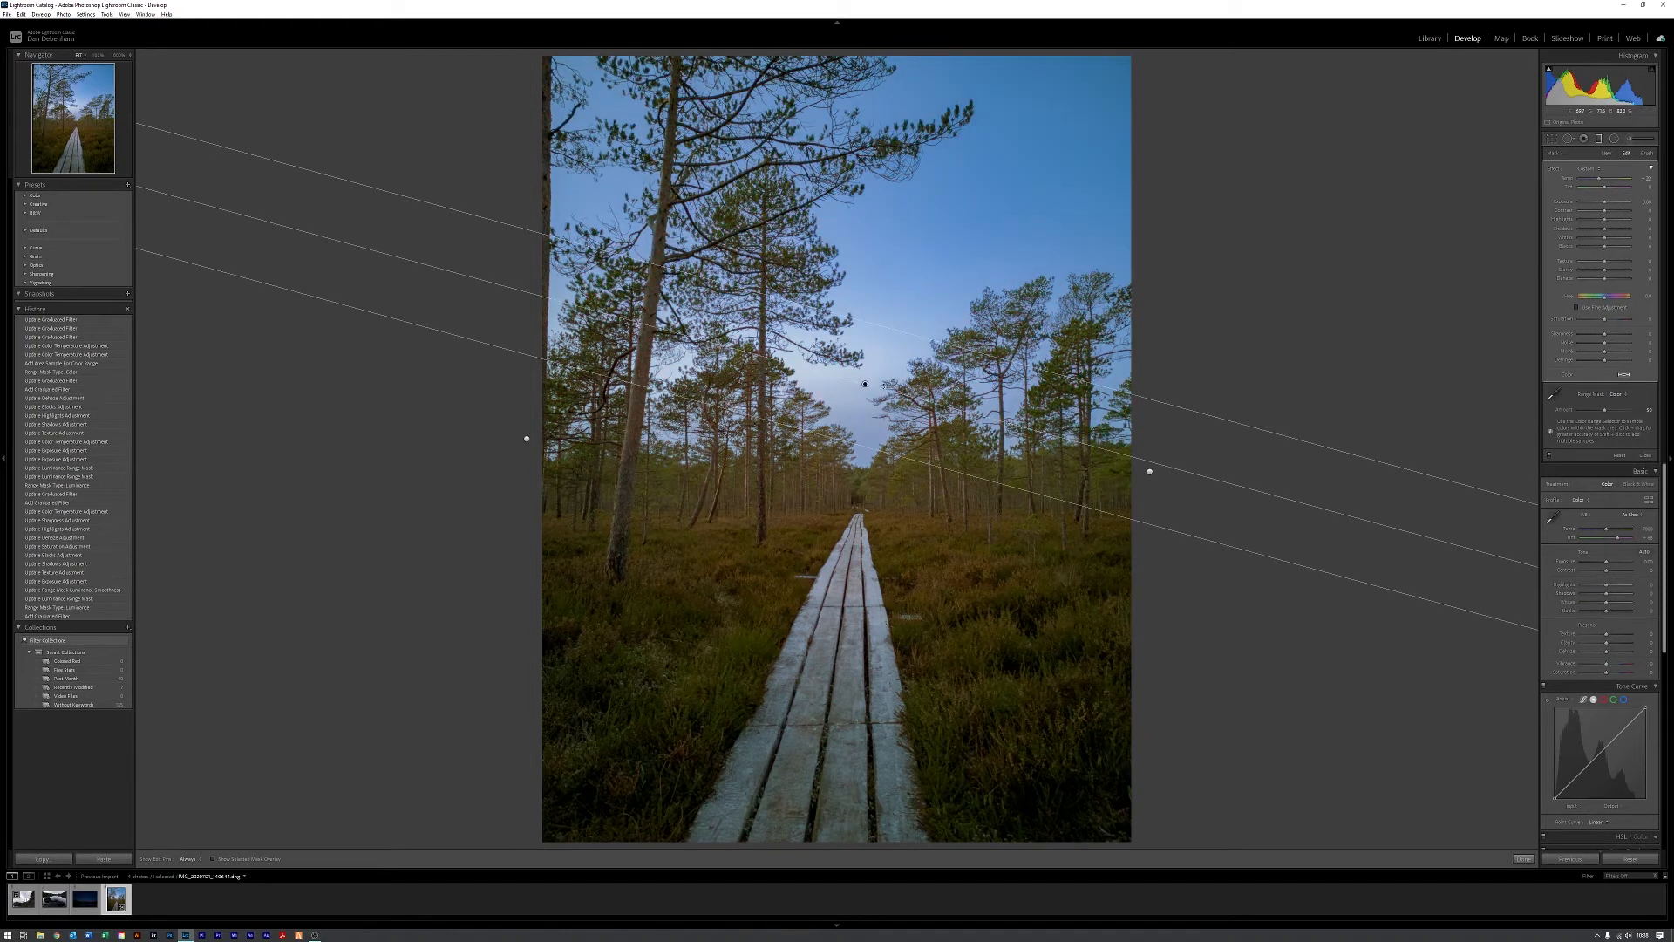
Step: Fine-tune the third filter by slightly lowering exposure and blacks, raising contrast and saturation a little, and lifting shadows strongly
left_click_drag(1605, 200, 1604, 206)
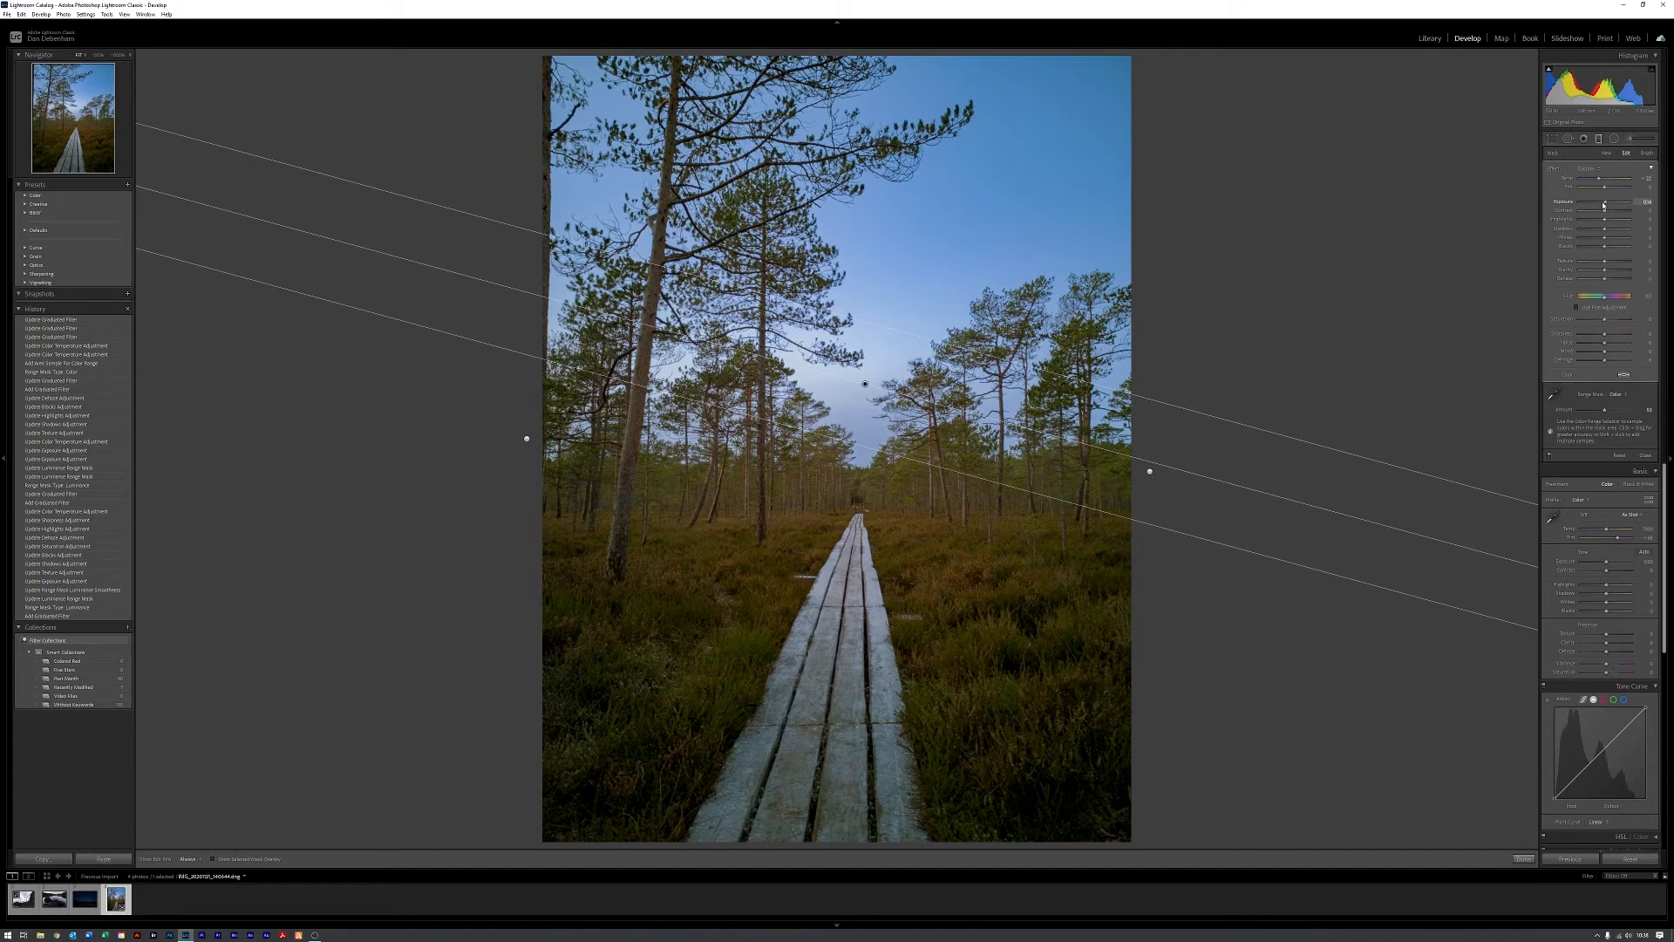
left_click_drag(1604, 206, 1603, 206)
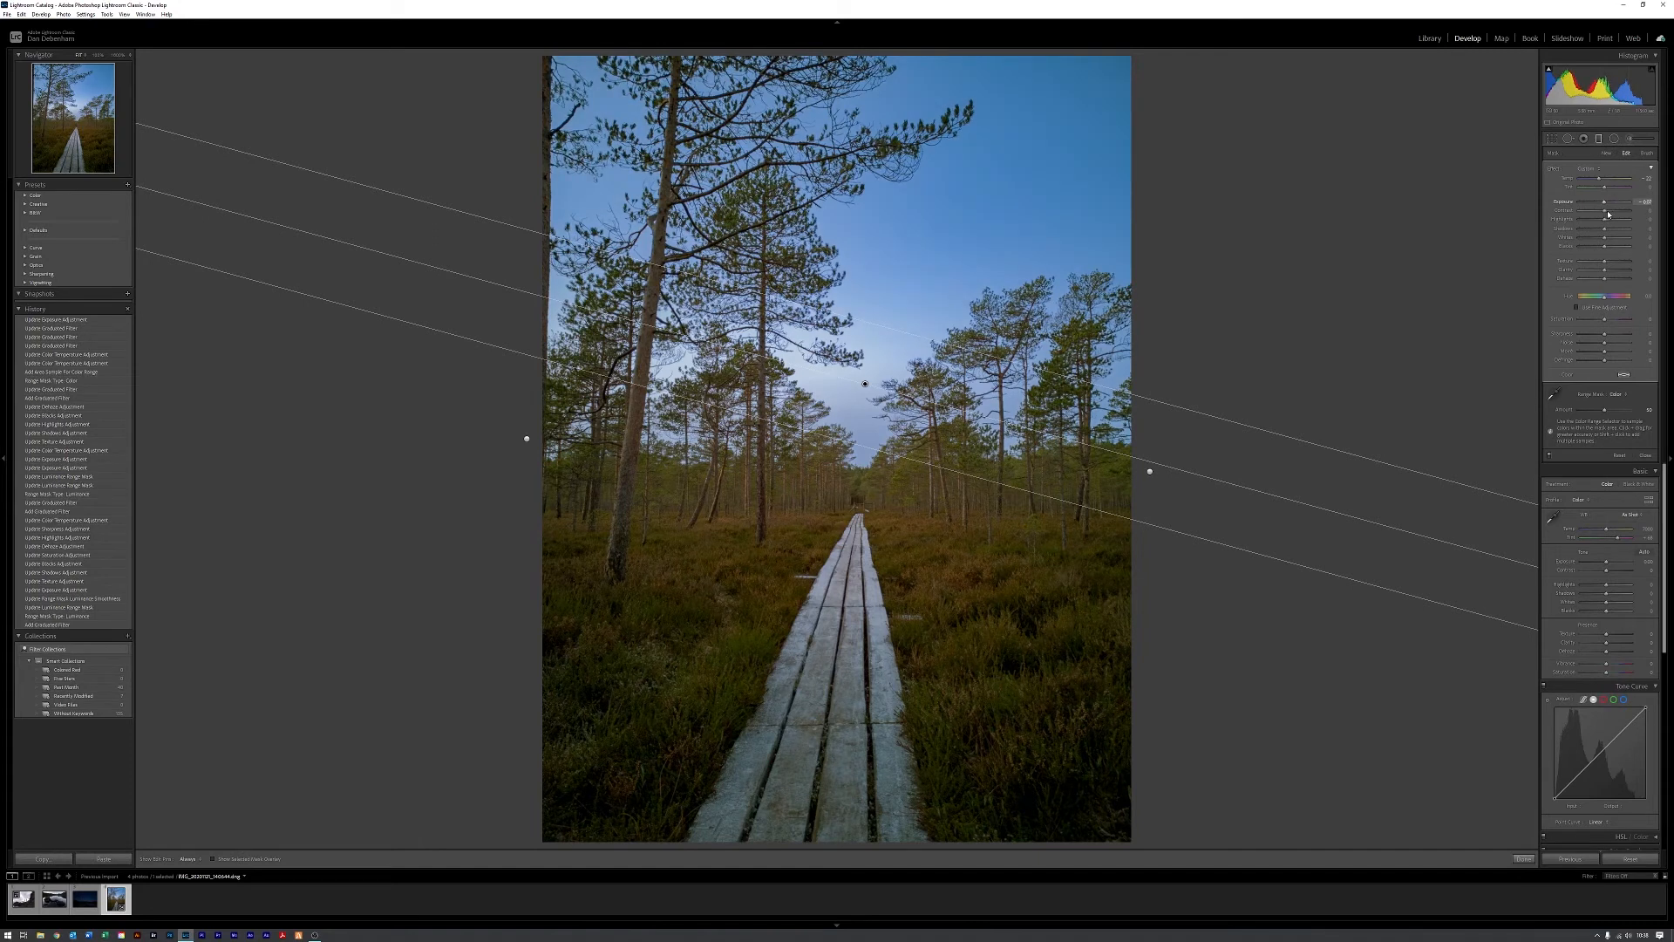
left_click(1612, 212)
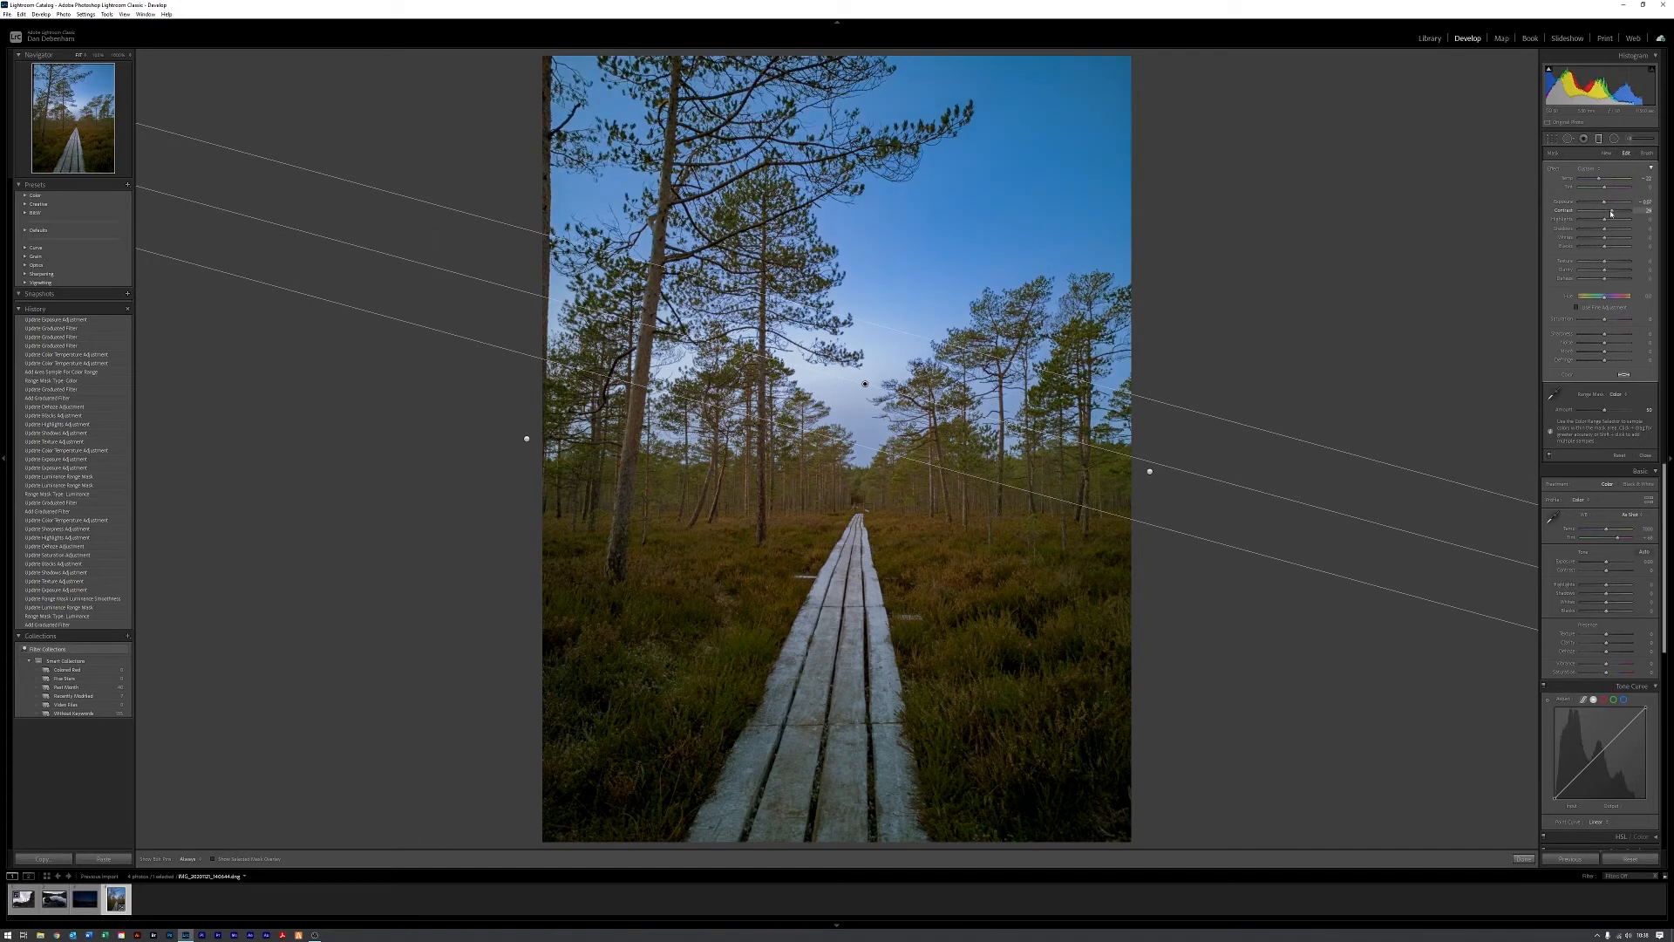
left_click_drag(1608, 214, 1630, 229)
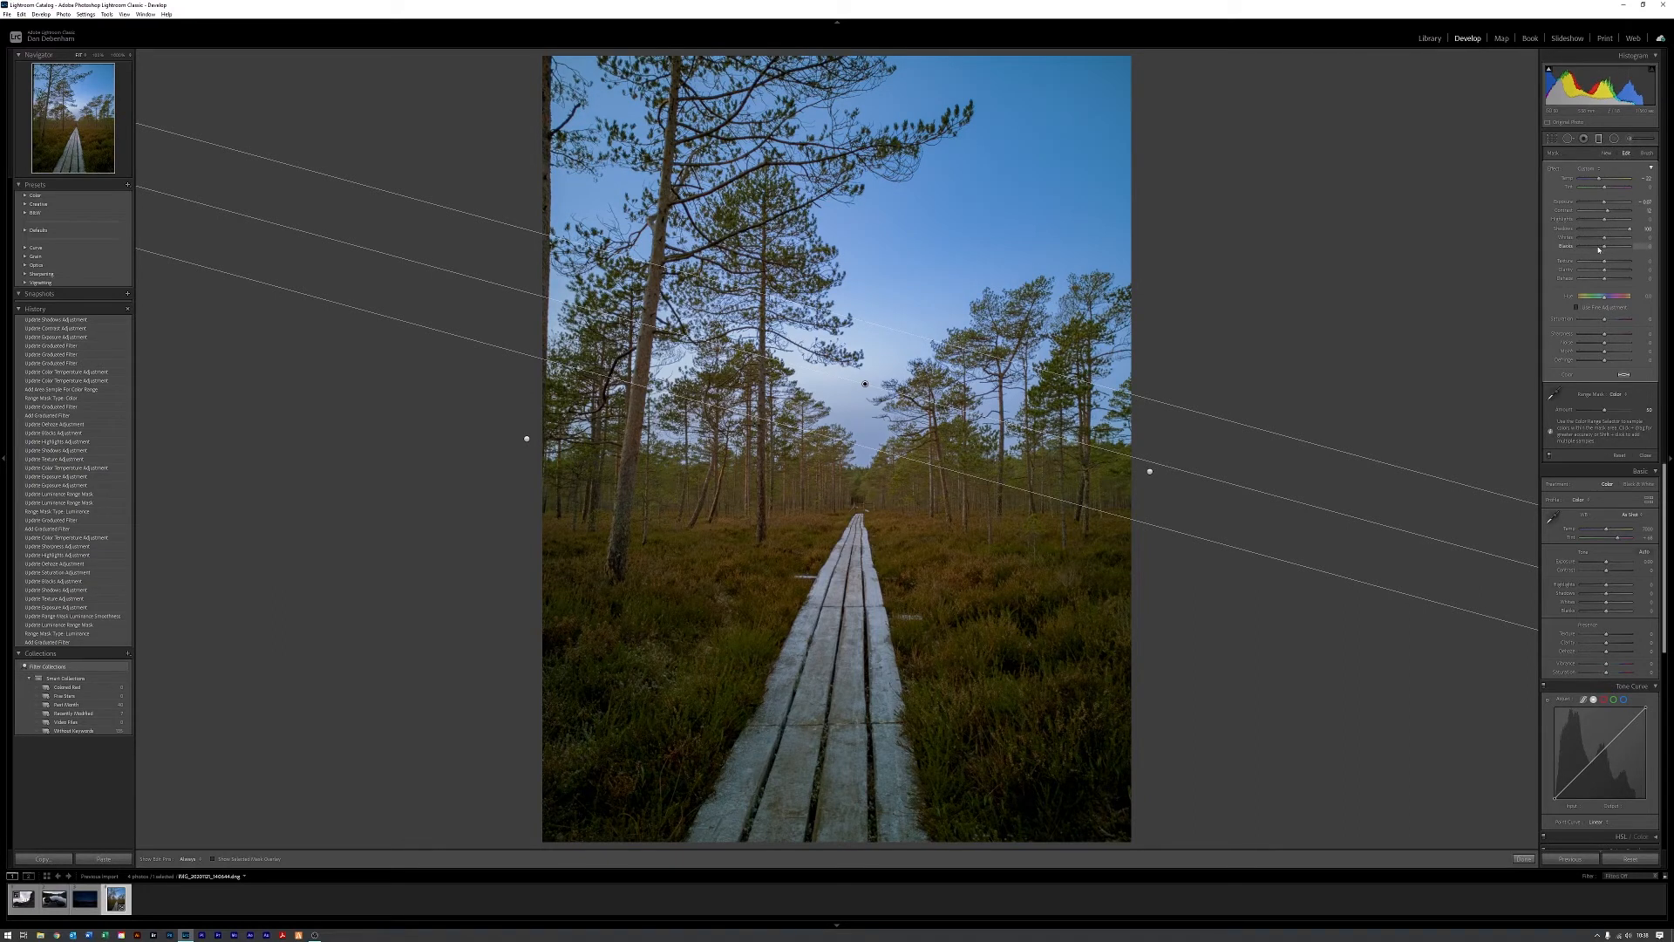
left_click_drag(1599, 250, 1601, 249)
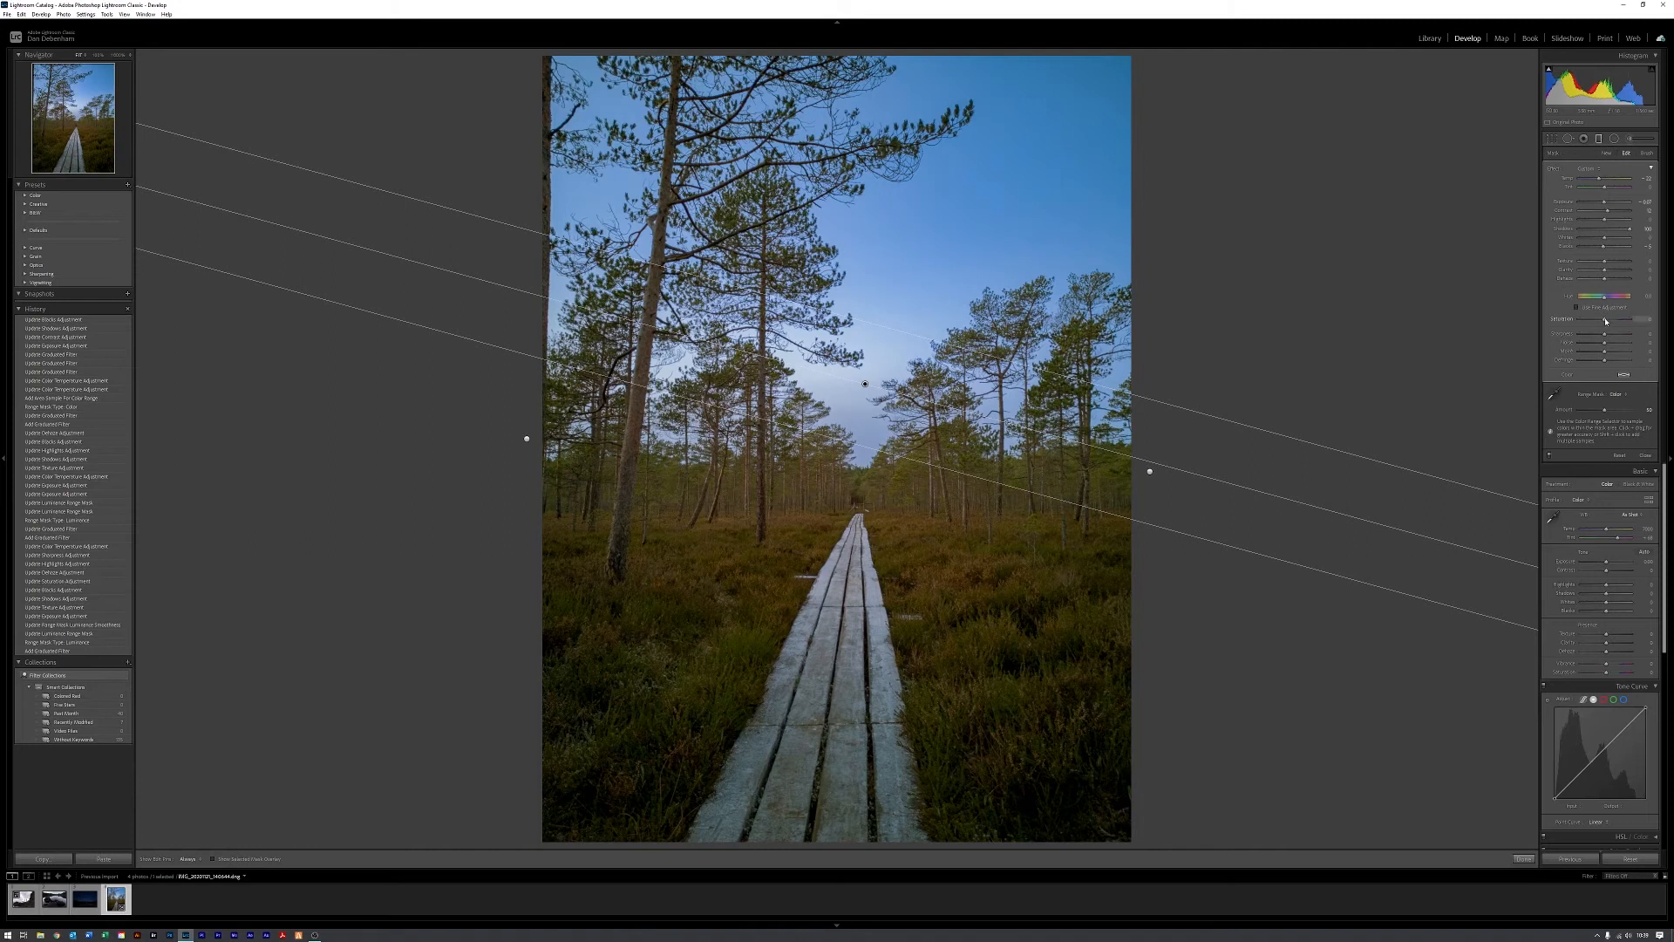
left_click_drag(1608, 322, 1607, 322)
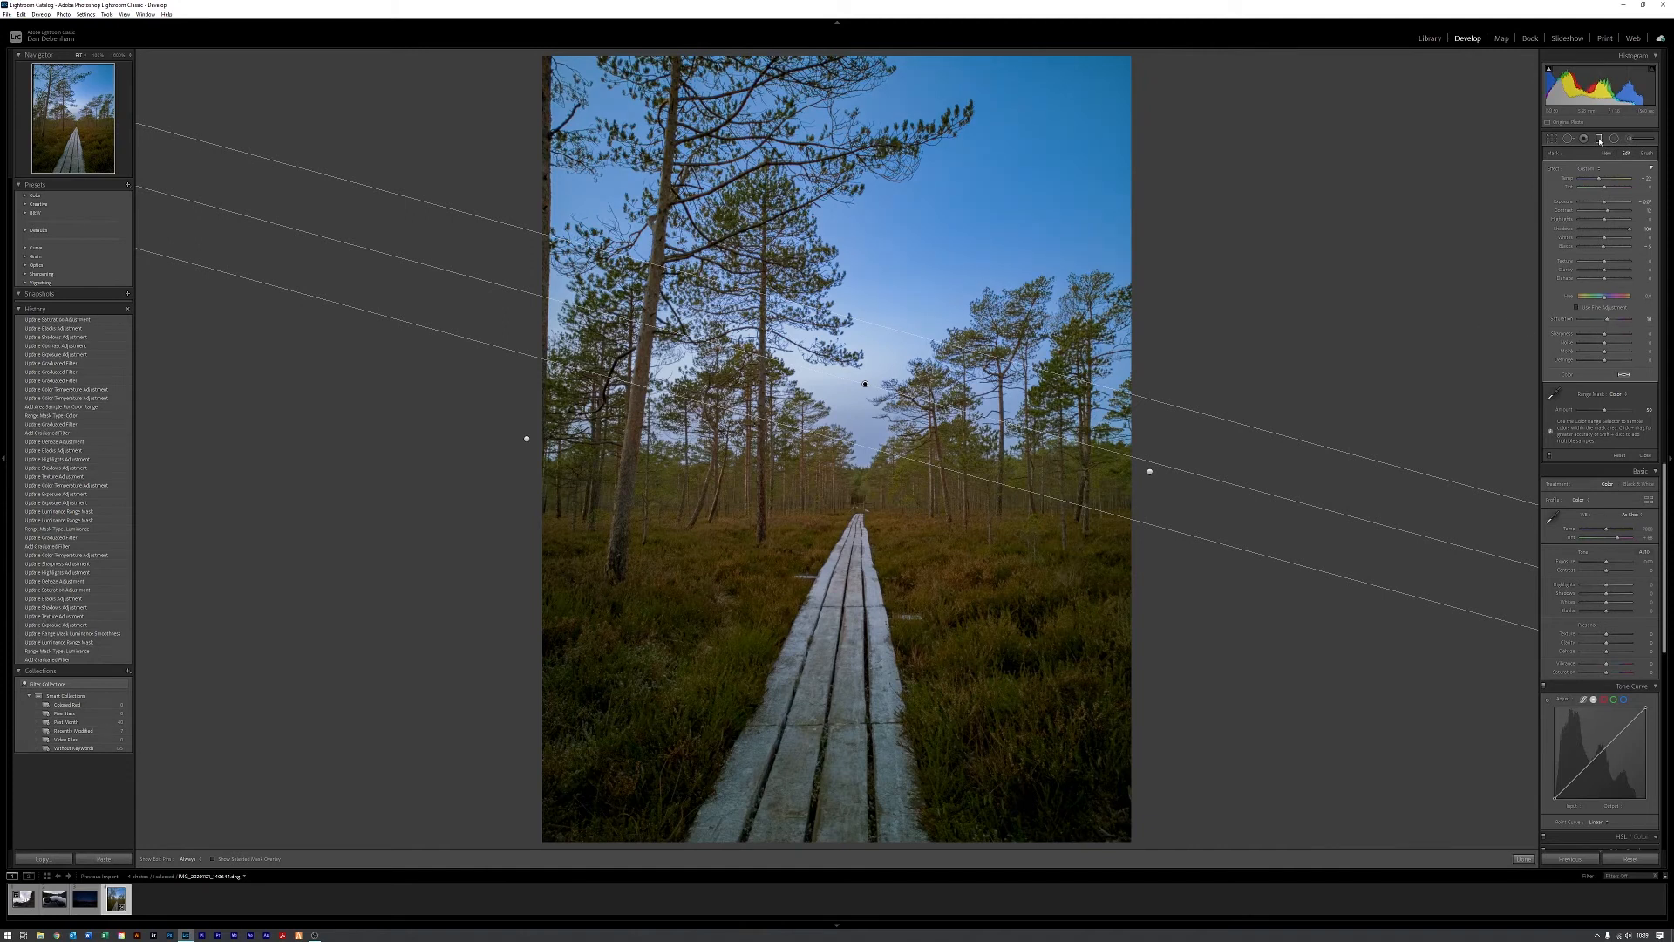
Step: Close the third graduated filter and check the blue sky against the original side by side, returning to the single-photo view
key("m")
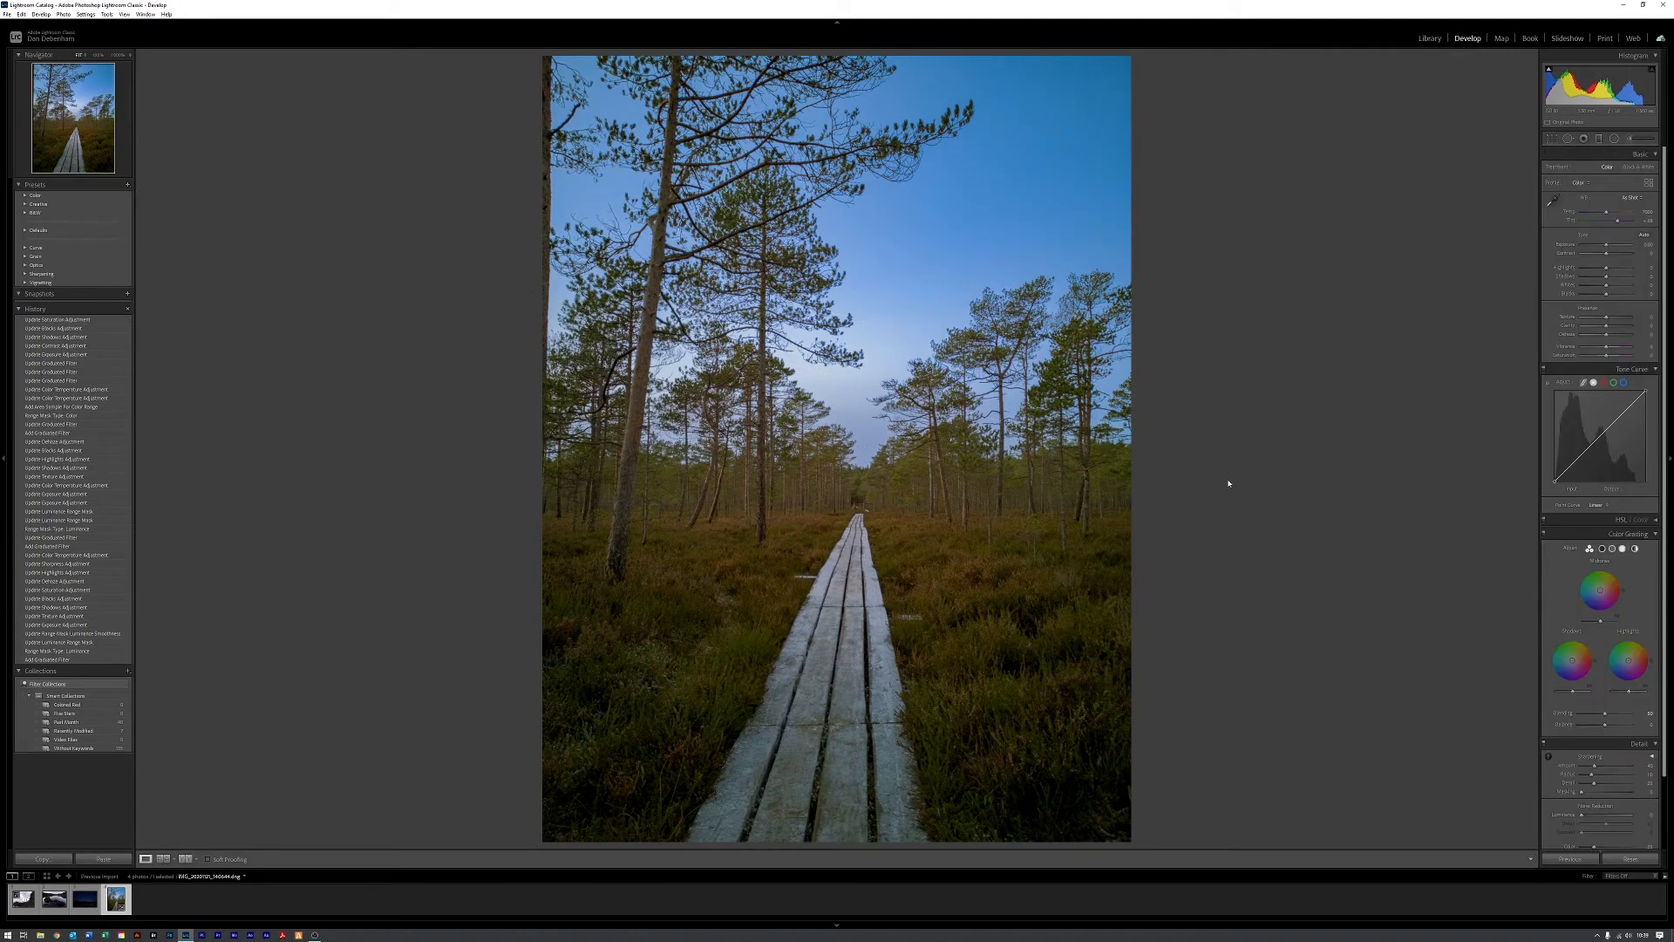
left_click(185, 859)
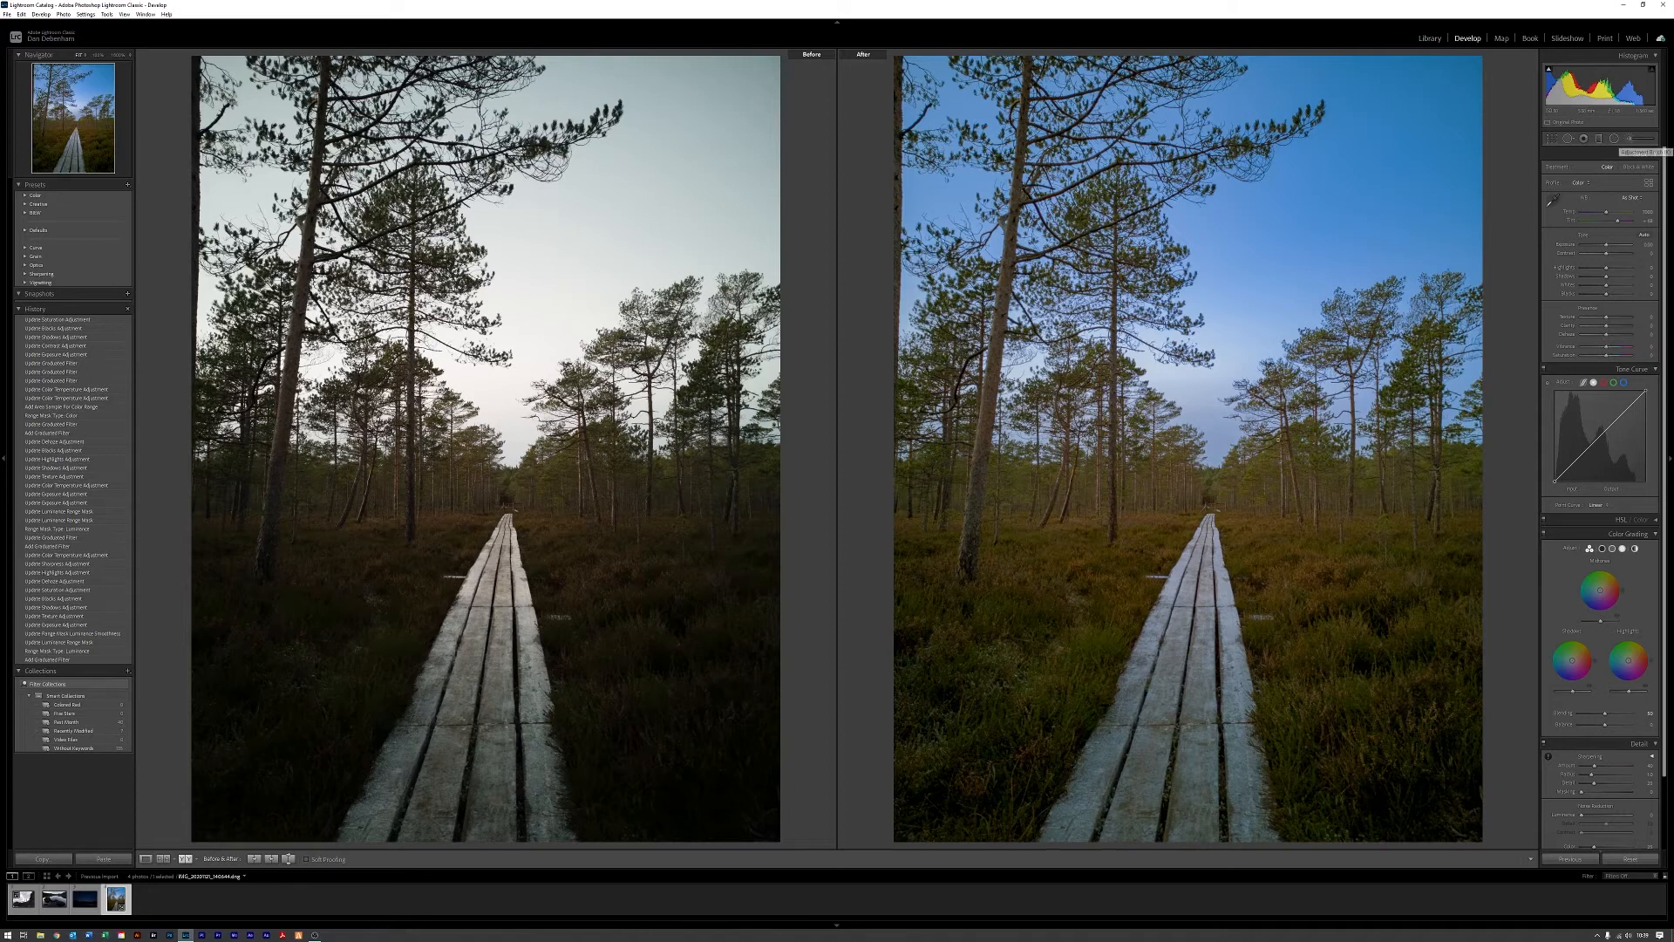
left_click(146, 858)
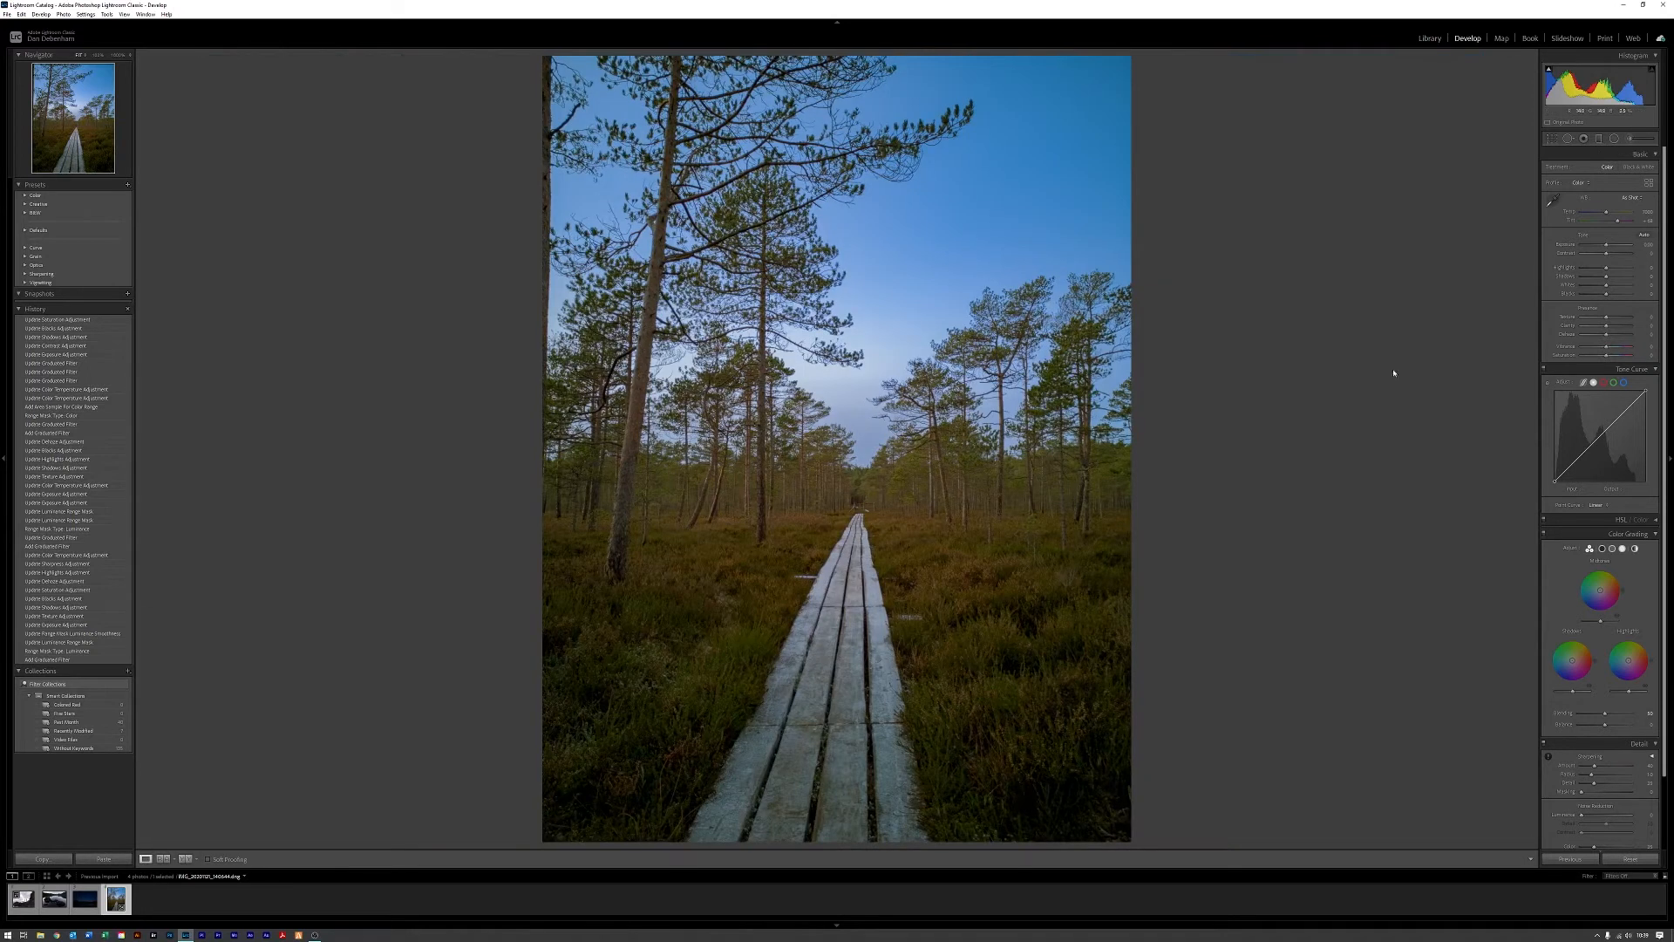
Step: Paint an adjustment brush mask over the whole wooden boardwalk, from its far end down to the foreground, with the overlay shown
left_click(1627, 138)
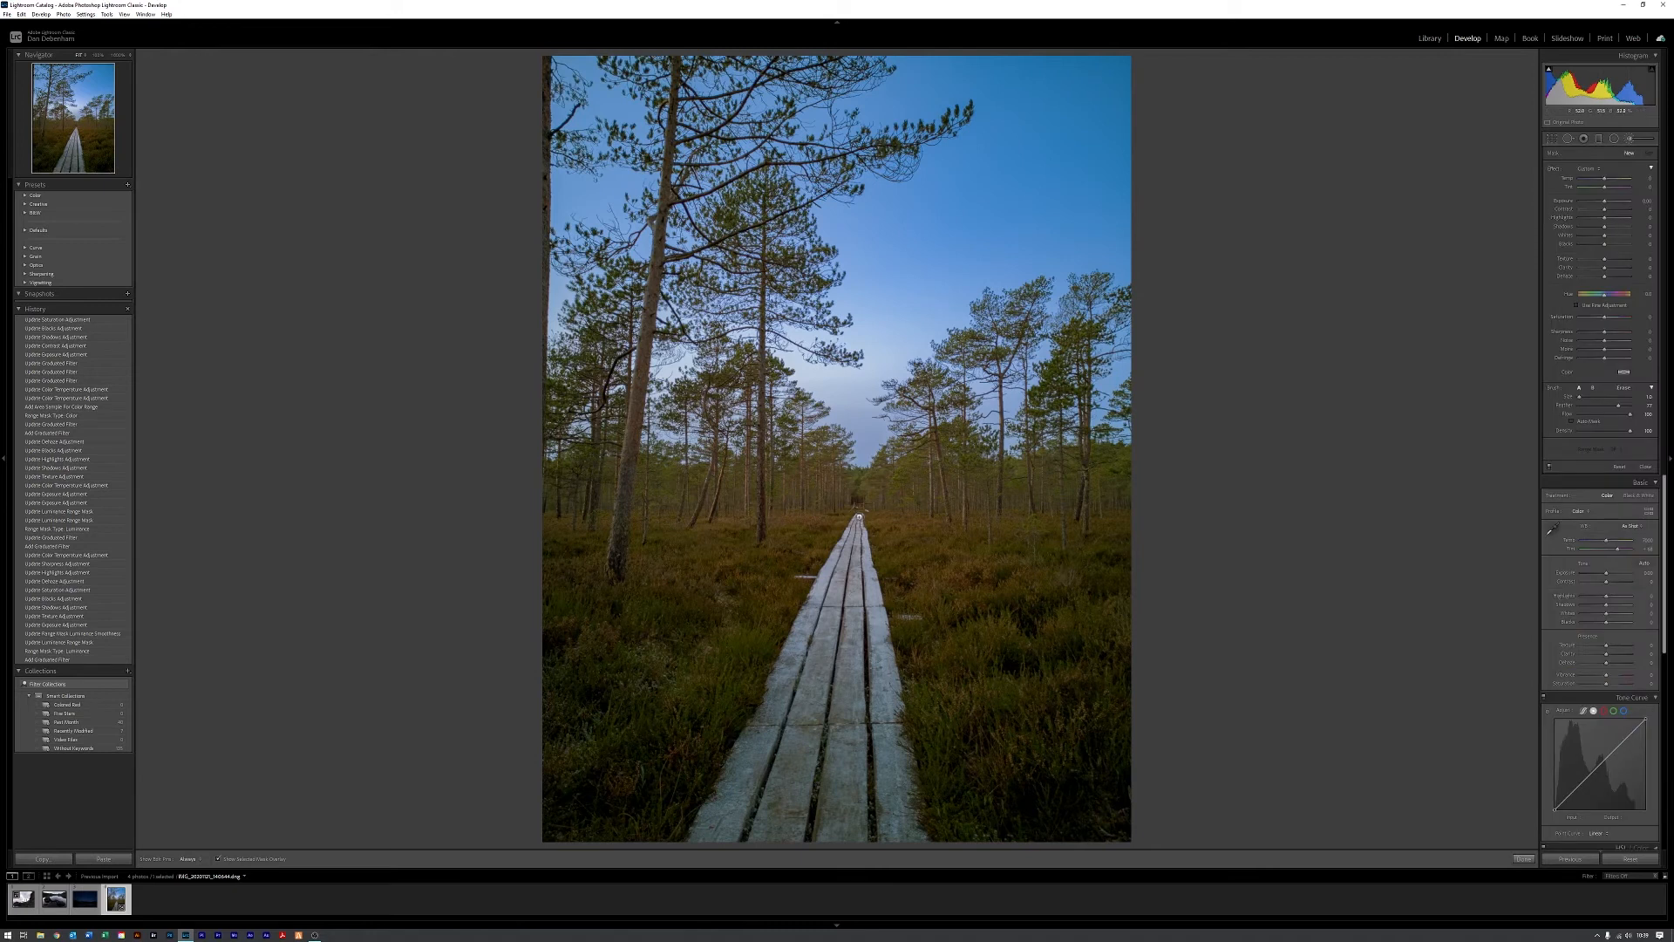
left_click_drag(859, 517, 825, 596)
key("h")
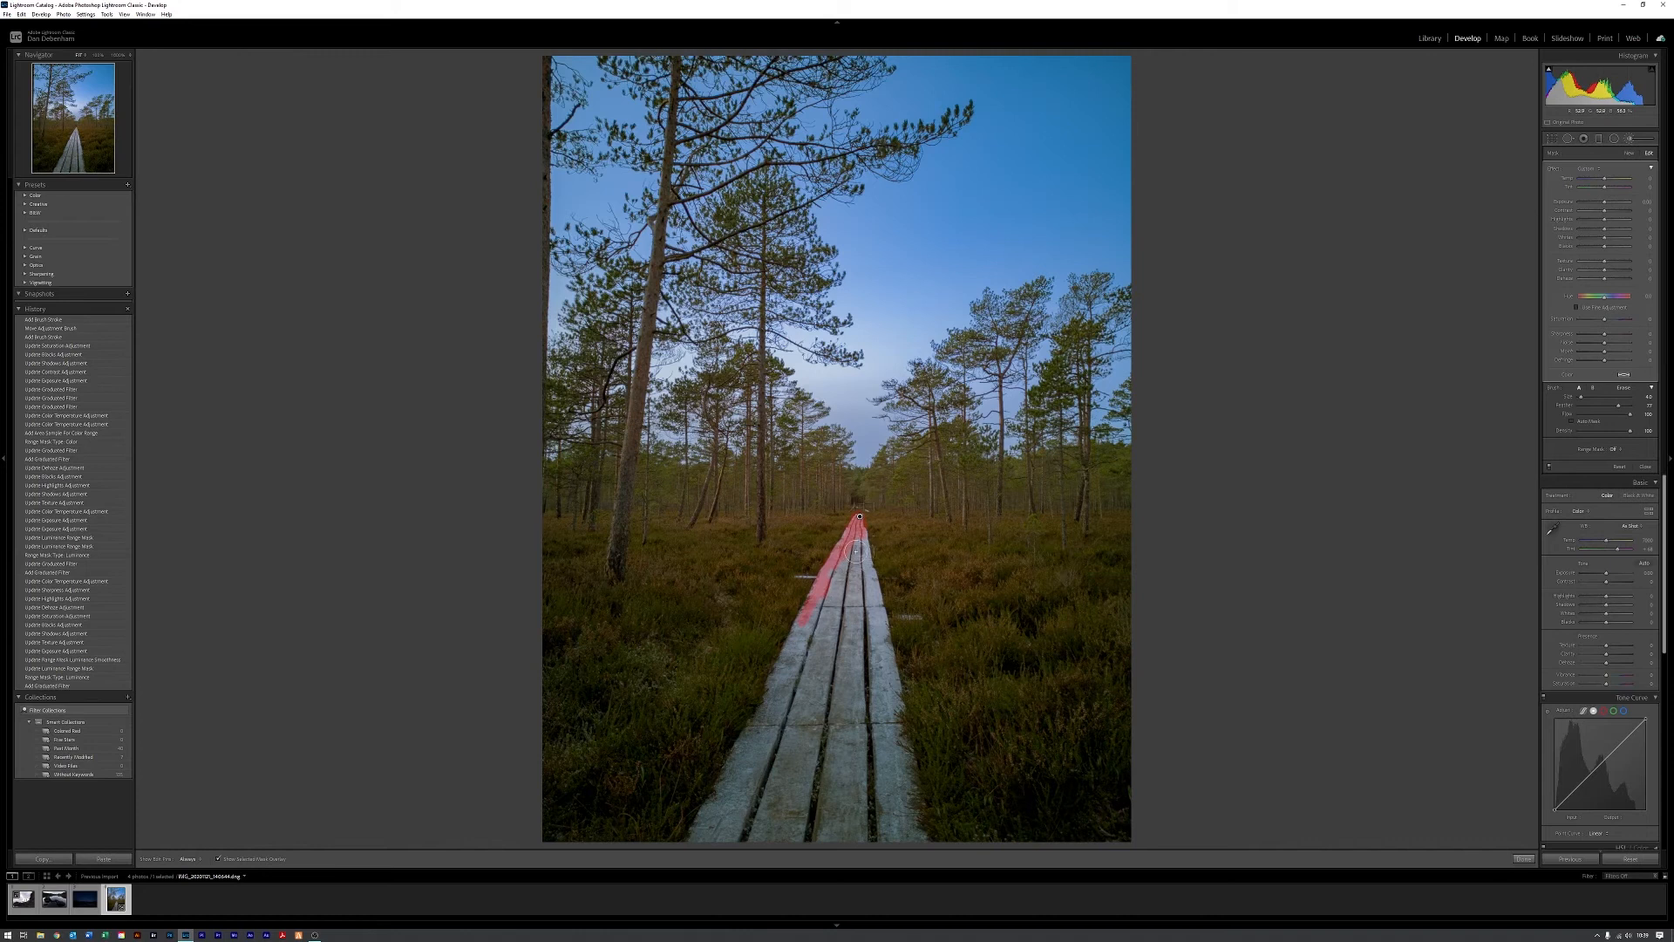
left_click_drag(859, 538, 876, 663)
key("h")
mouse_move(870, 604)
left_mouse_down()
mouse_move(908, 834)
mouse_move(695, 840)
mouse_move(843, 553)
mouse_move(804, 717)
mouse_move(813, 660)
mouse_move(727, 824)
mouse_move(810, 751)
mouse_move(823, 820)
mouse_move(891, 835)
mouse_move(854, 595)
mouse_move(859, 842)
mouse_move(837, 680)
mouse_move(817, 752)
mouse_move(829, 841)
mouse_move(856, 773)
mouse_move(887, 783)
mouse_move(896, 819)
mouse_move(869, 624)
mouse_move(864, 653)
mouse_move(844, 628)
mouse_move(802, 669)
left_mouse_up()
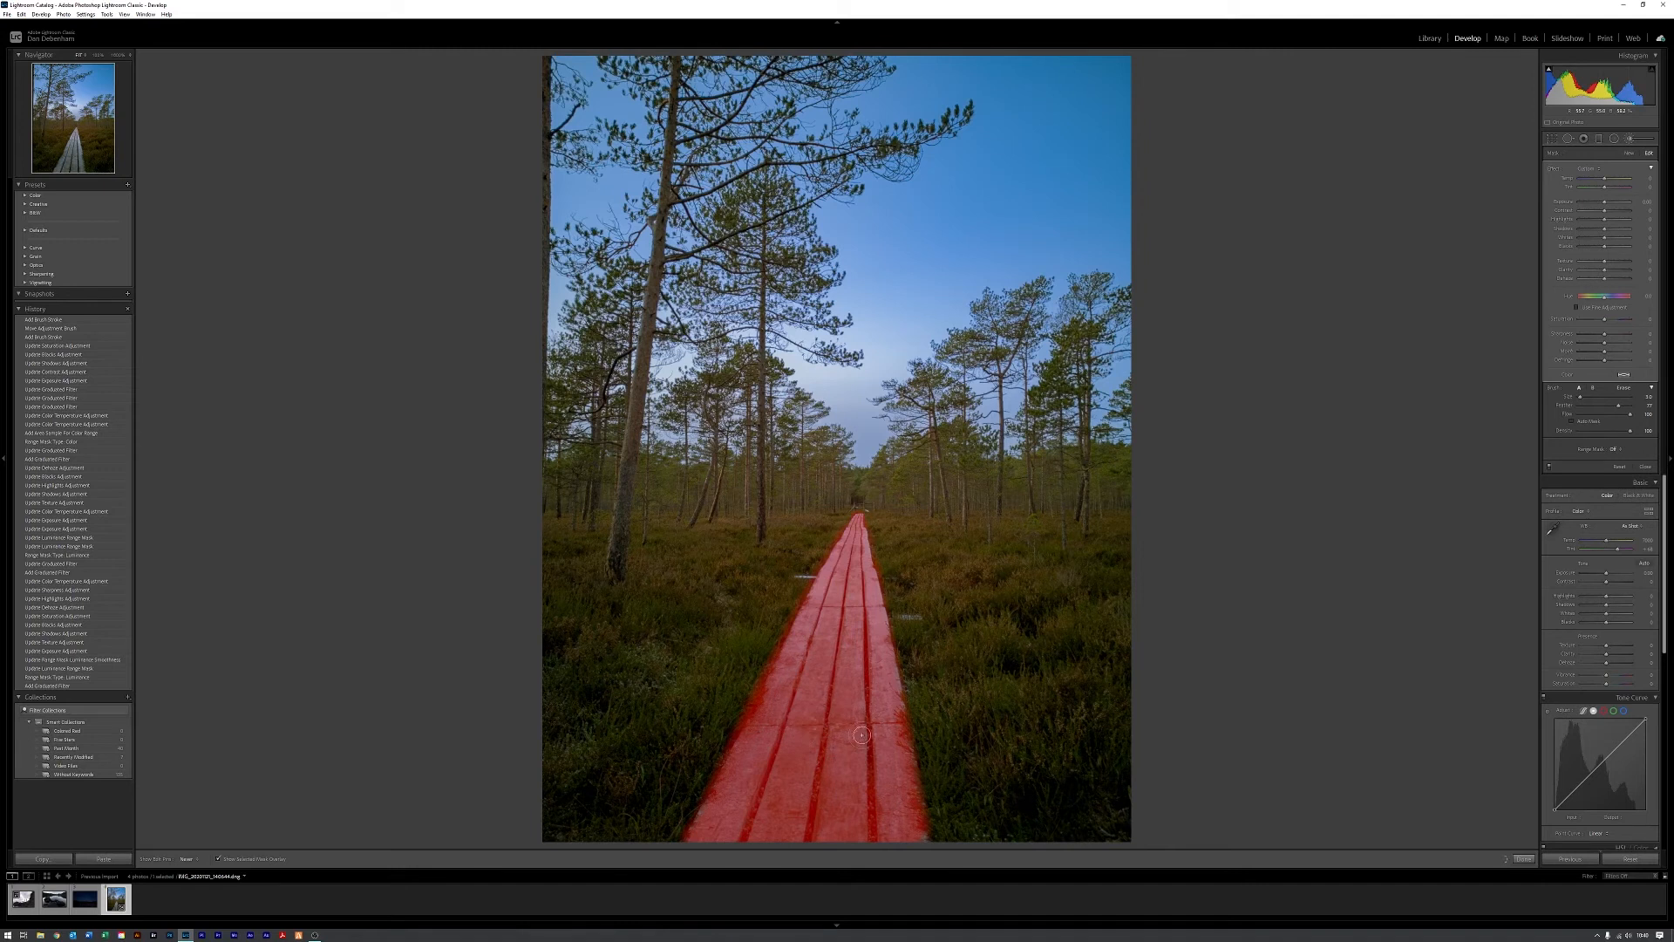
left_click_drag(897, 738, 881, 719)
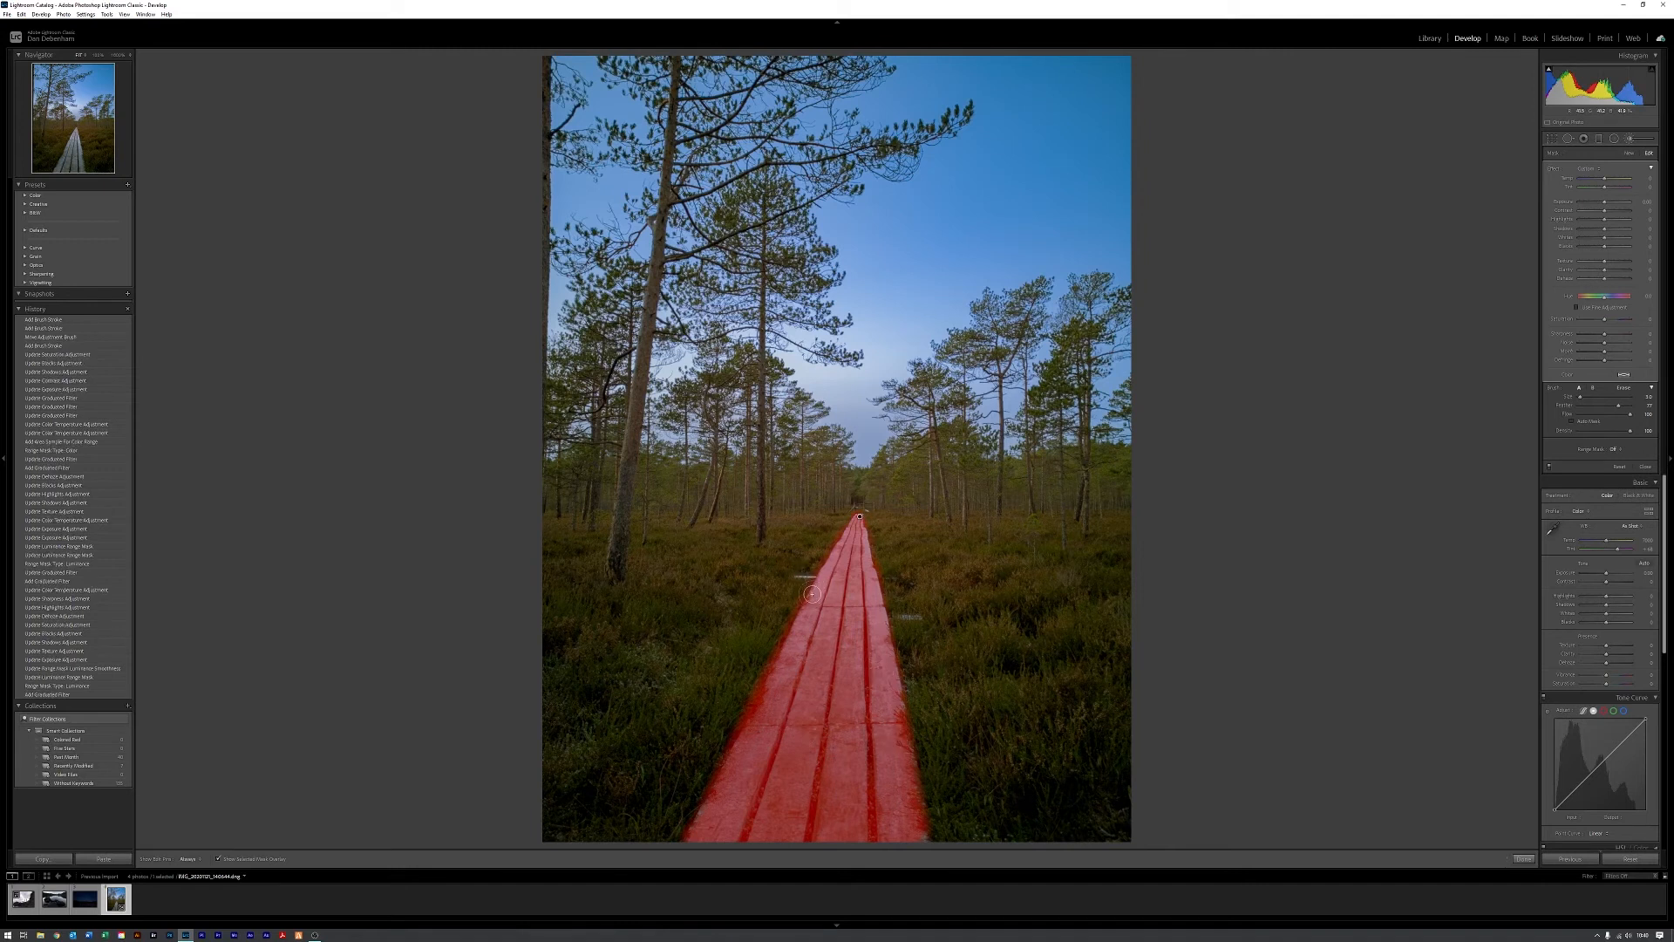
Step: Erase the brush mask spilling onto the grass along the boardwalk's left edge
key("alt")
key("alt")
key("alt")
key("alt")
mouse_move(838, 525)
left_mouse_down()
mouse_move(817, 566)
mouse_move(850, 516)
mouse_move(697, 794)
mouse_move(720, 761)
mouse_move(709, 779)
left_mouse_up()
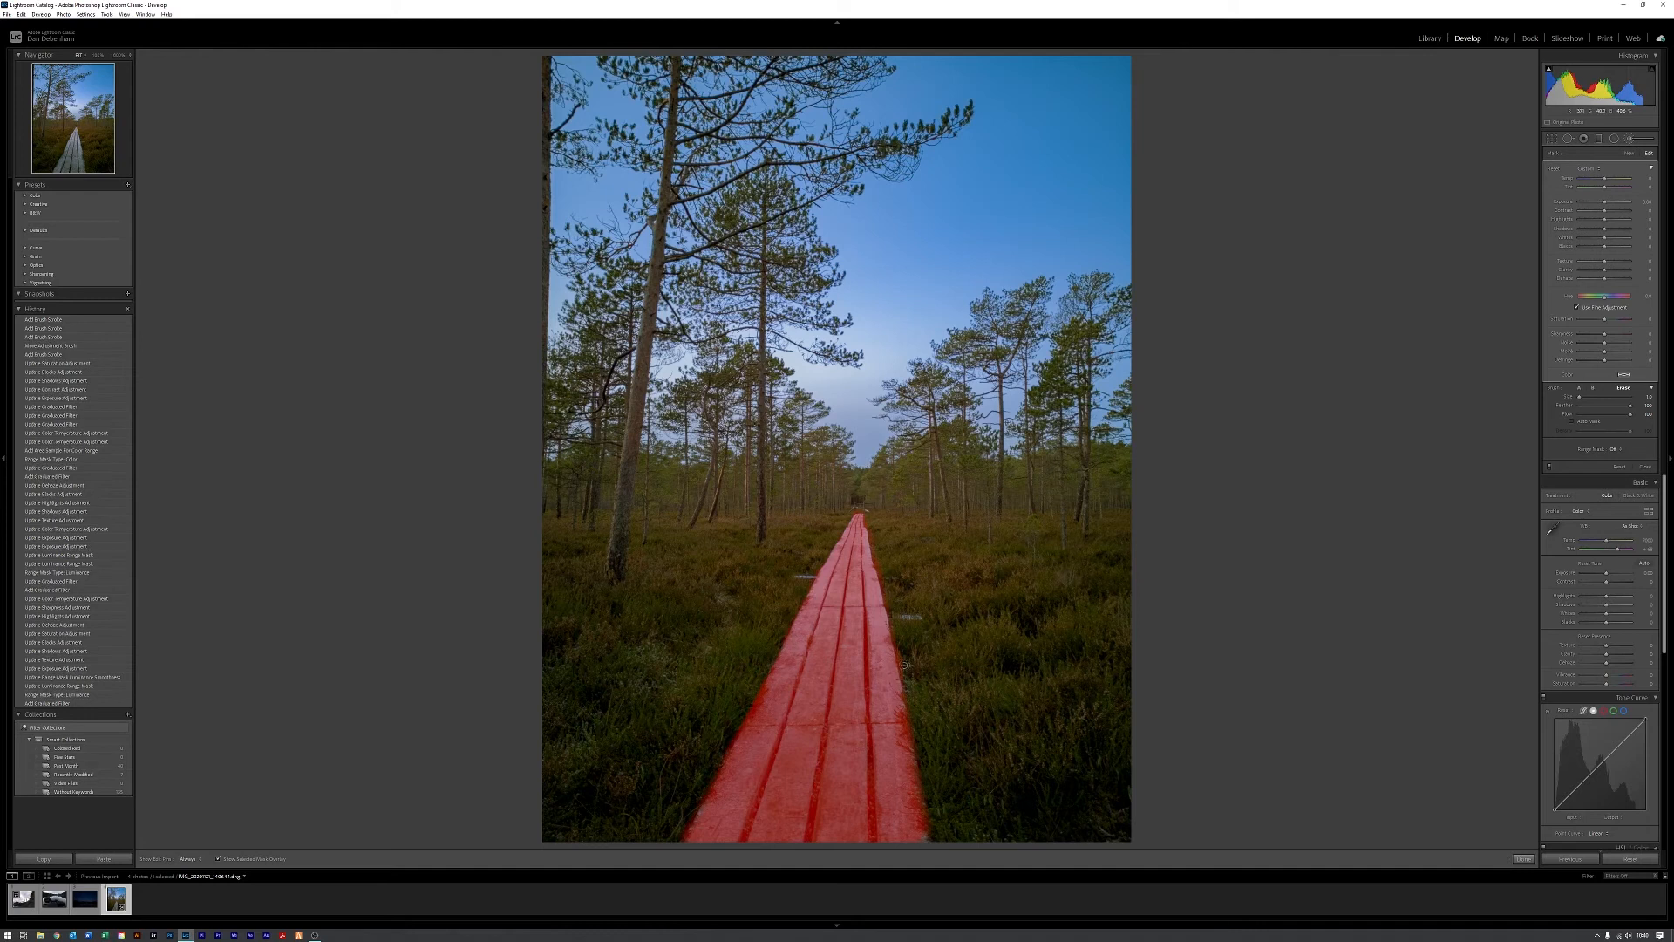
Step: Erase the brush mask spill along the boardwalk's right edge and far tip, restore missed wood at the edge, and hide the overlay
left_click_drag(870, 516, 940, 843)
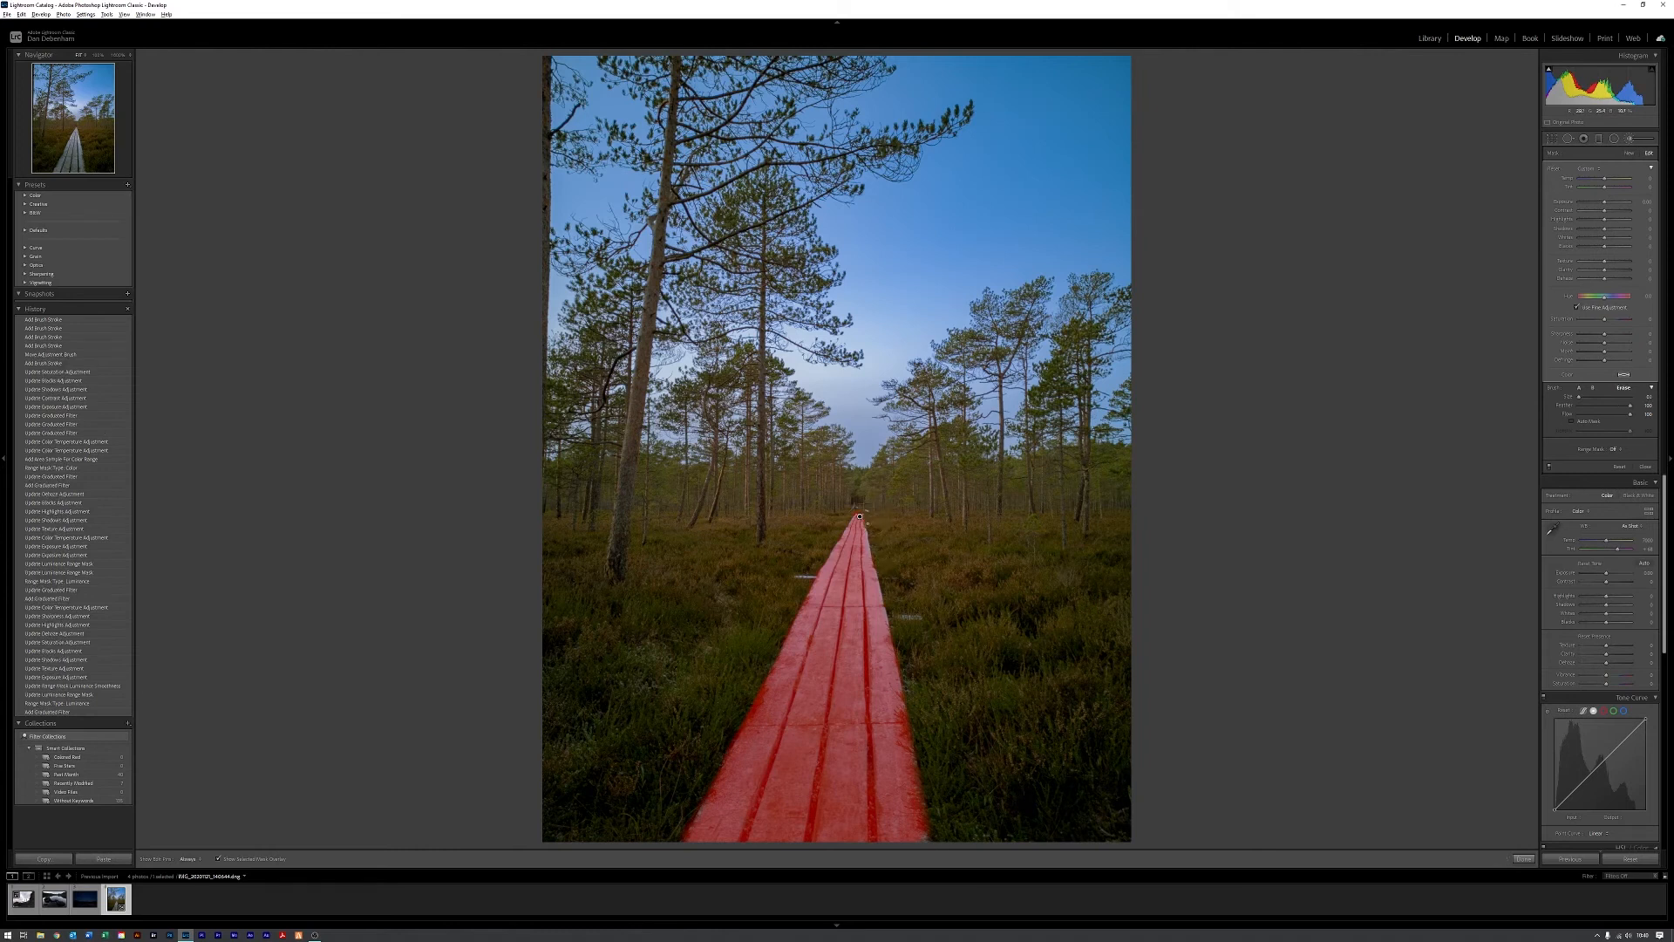
left_click(862, 514)
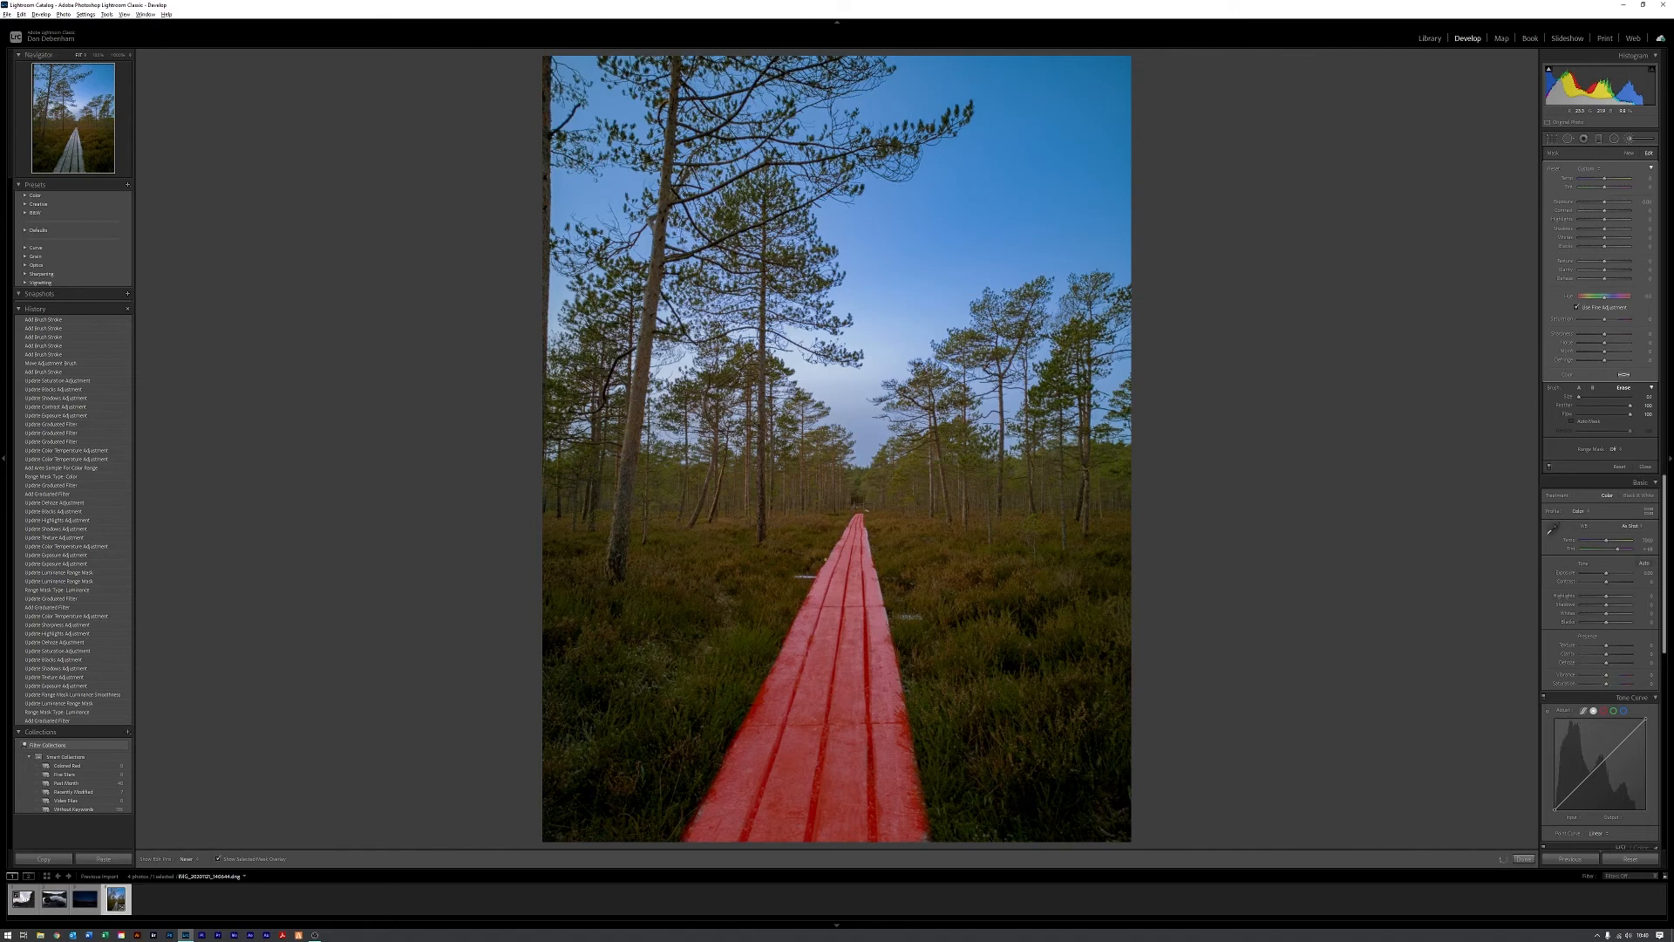
left_click(824, 559, "alt")
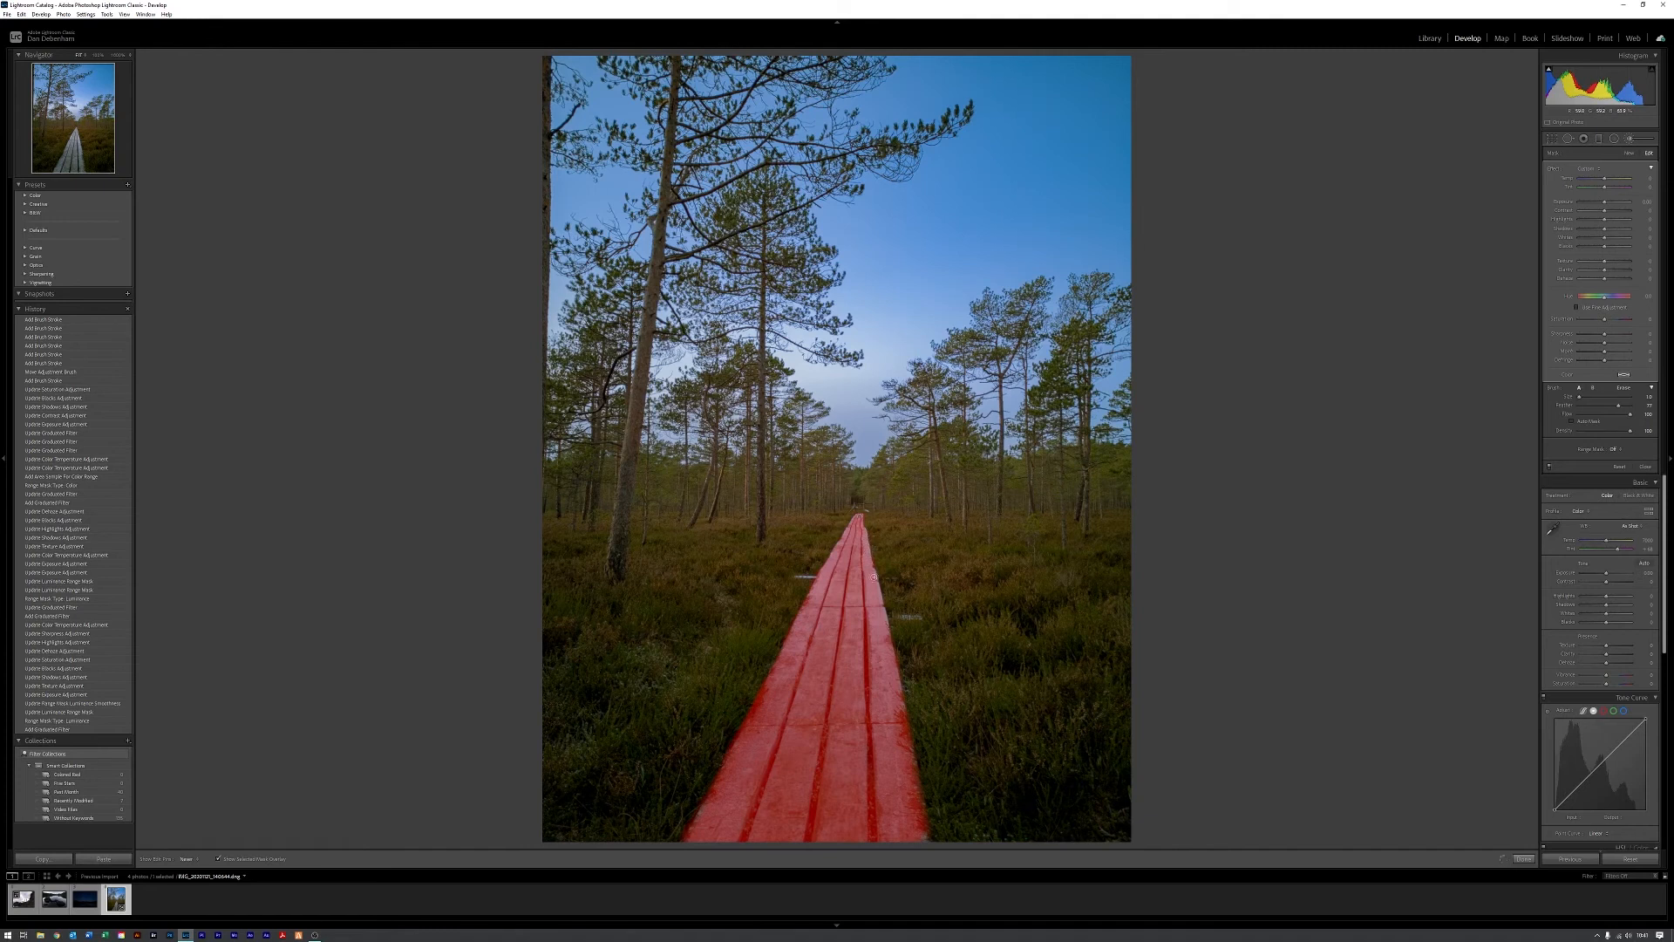
left_click_drag(885, 636, 900, 631)
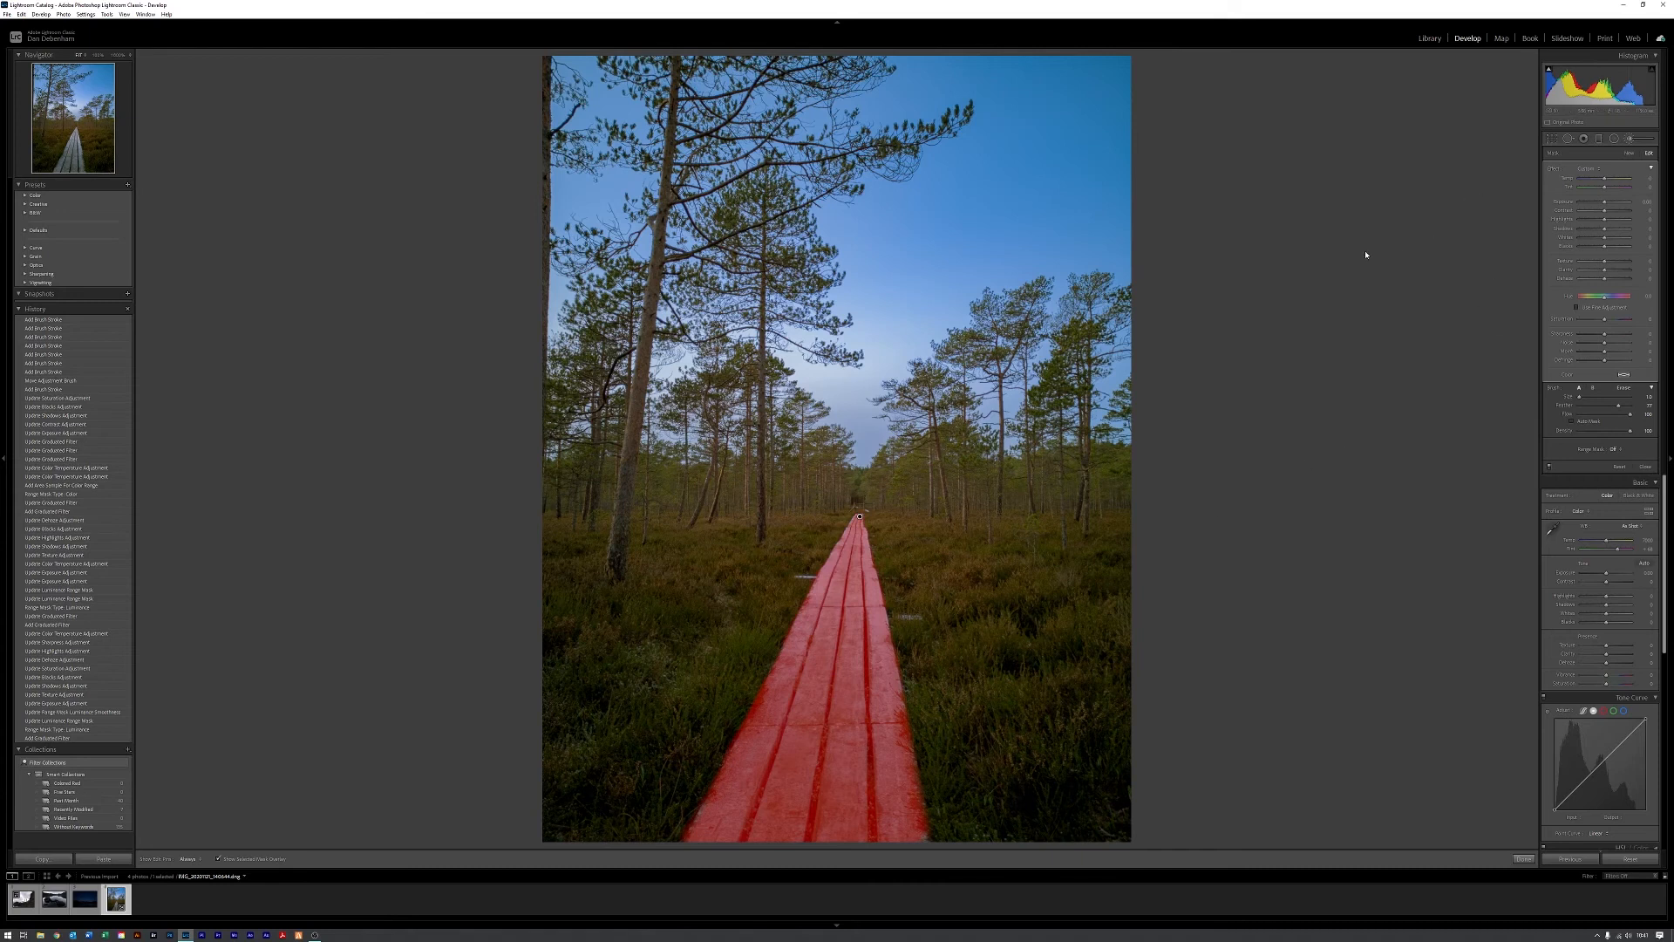
key("o")
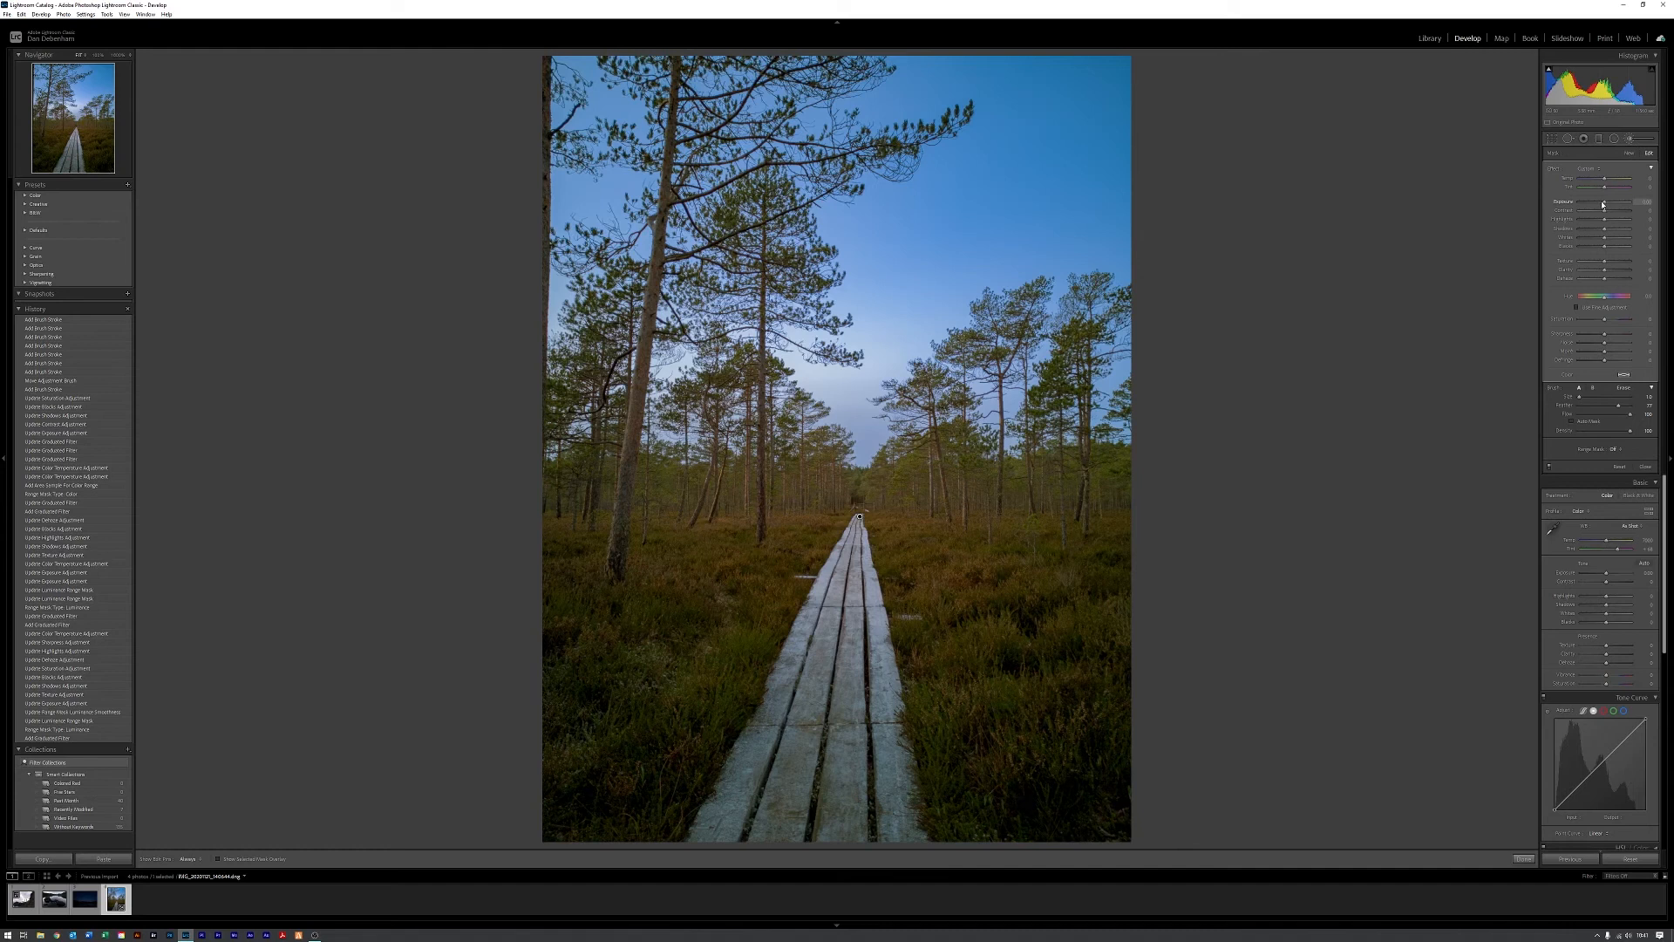
Step: Adjust the boardwalk brush with slightly lower exposure, more contrast, a warmer temperature, a hue shift toward red and slightly higher saturation
left_click_drag(1603, 203, 1602, 207)
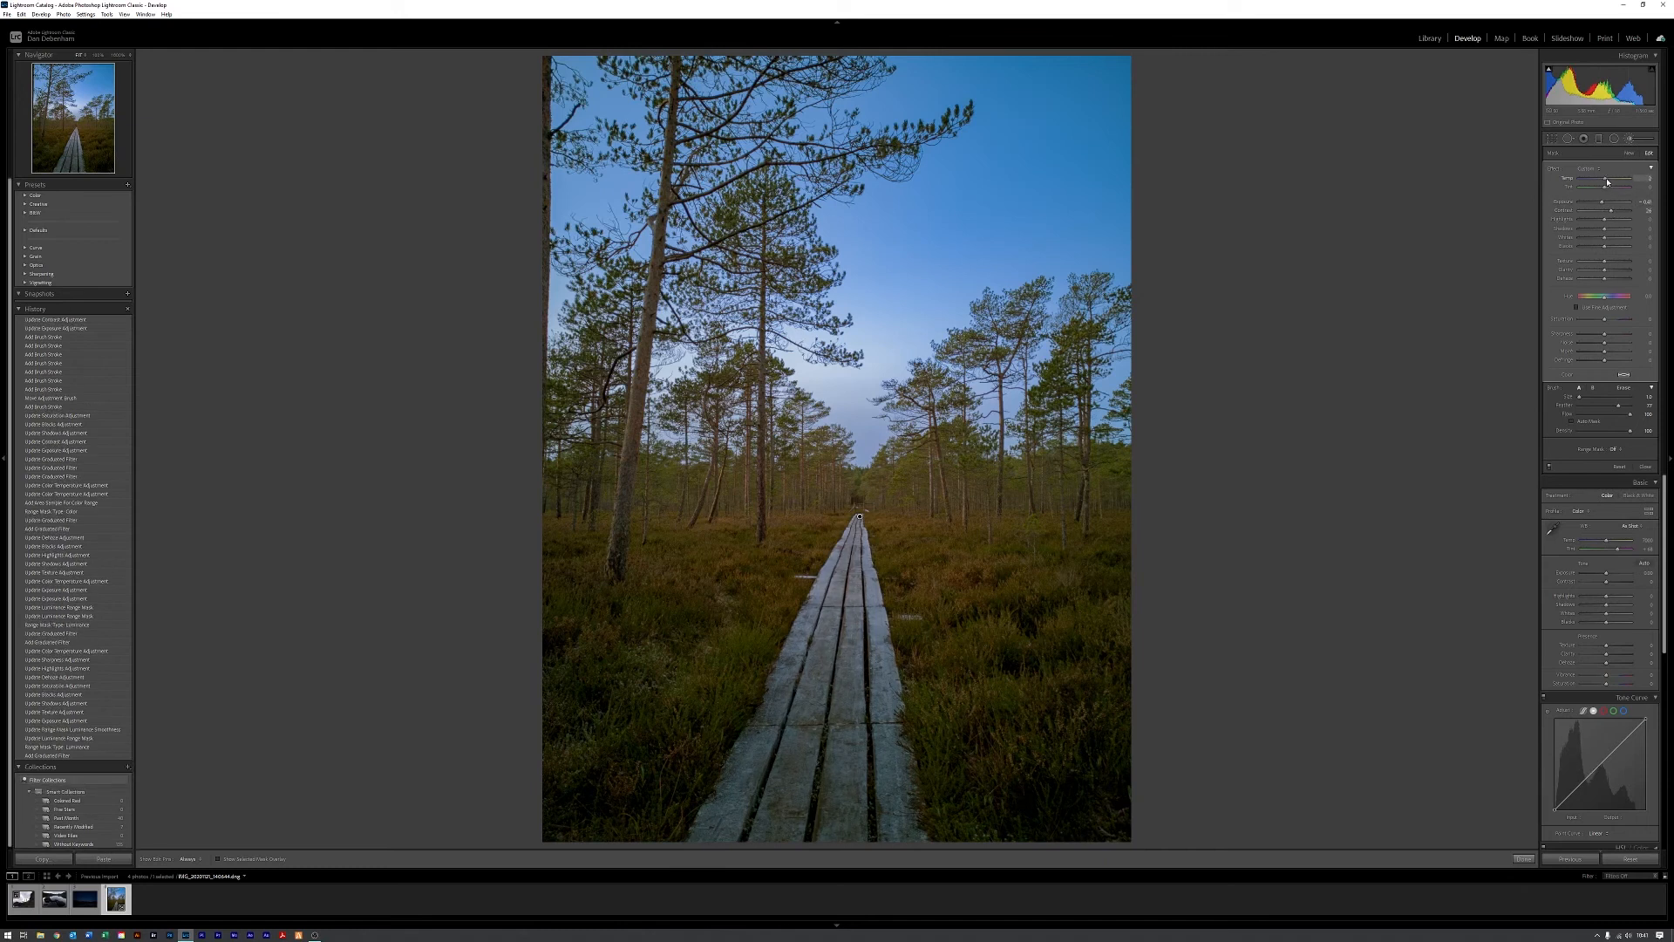
left_click_drag(1611, 181, 1612, 180)
left_click_drag(1606, 299, 1603, 304)
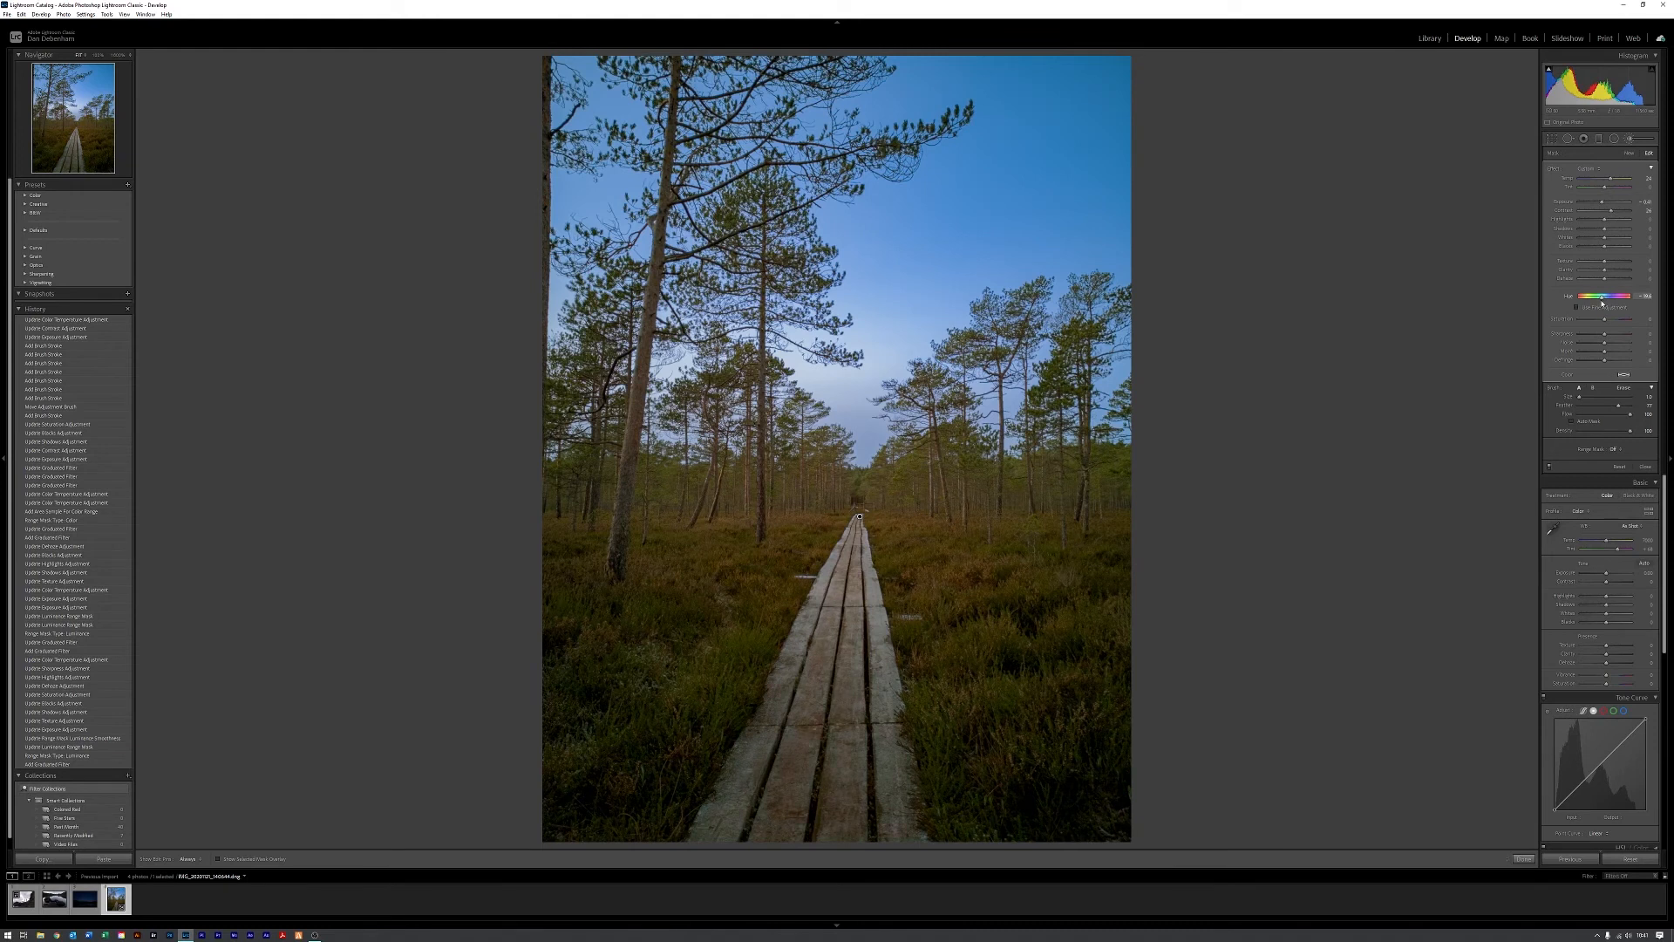
left_click_drag(1602, 303, 1602, 304)
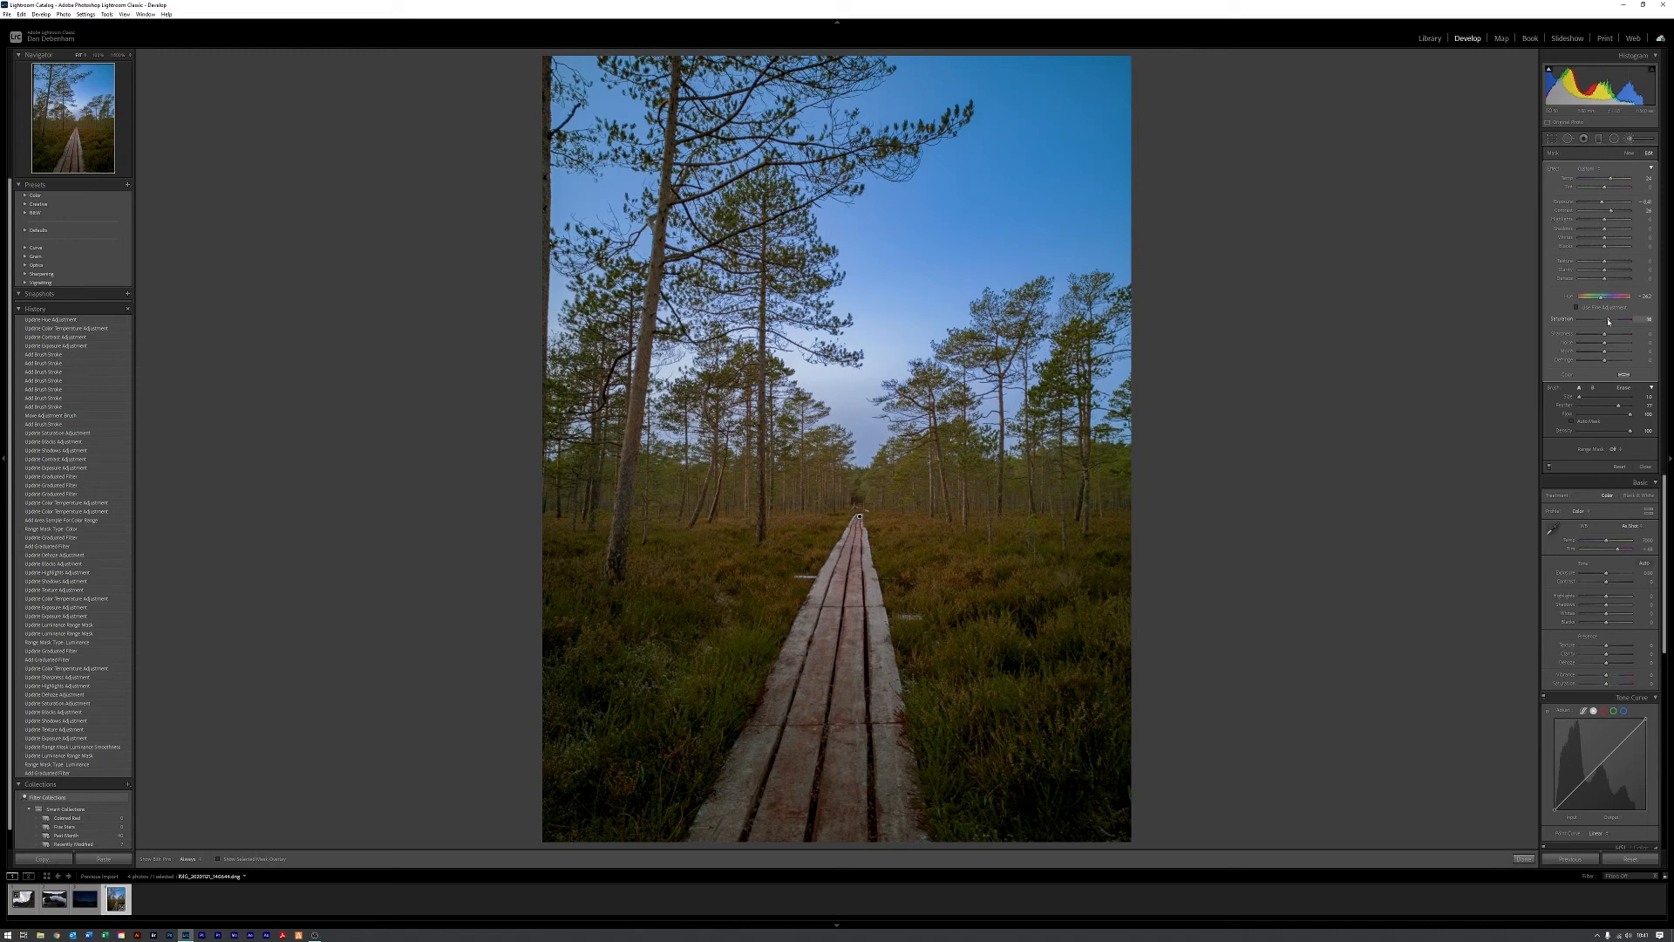
left_click_drag(1607, 322, 1608, 321)
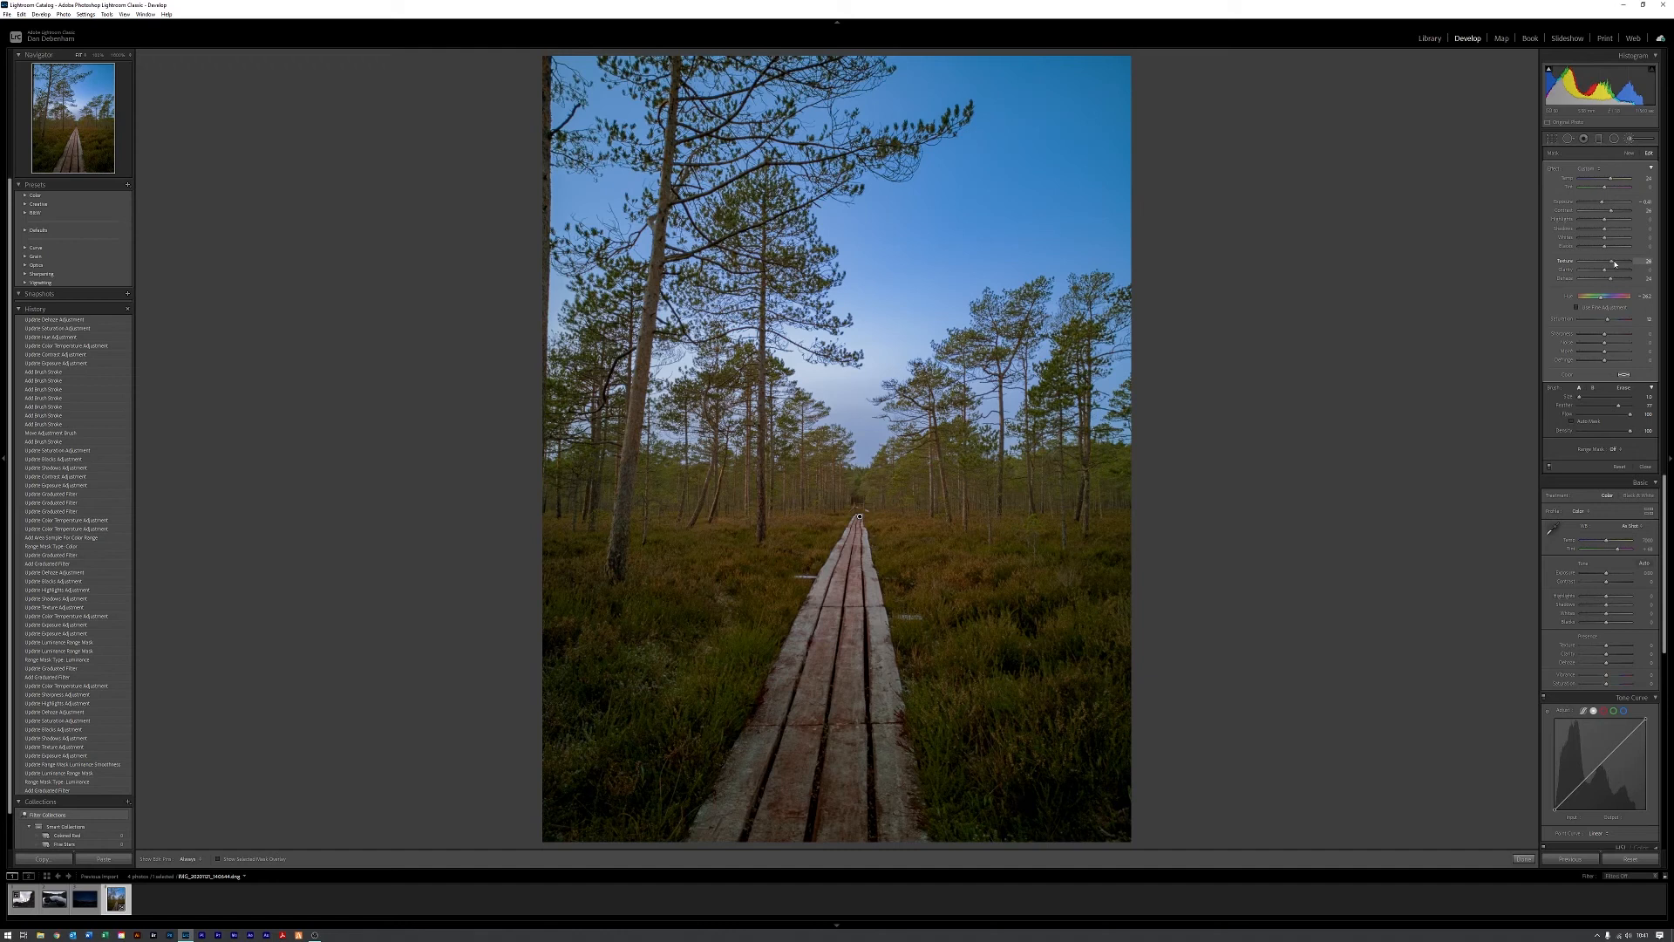
Step: Refine the boardwalk brush by raising dehaze and texture, slightly lowering blacks, shadows and whites, and pulling highlights down fully
left_click(1614, 262)
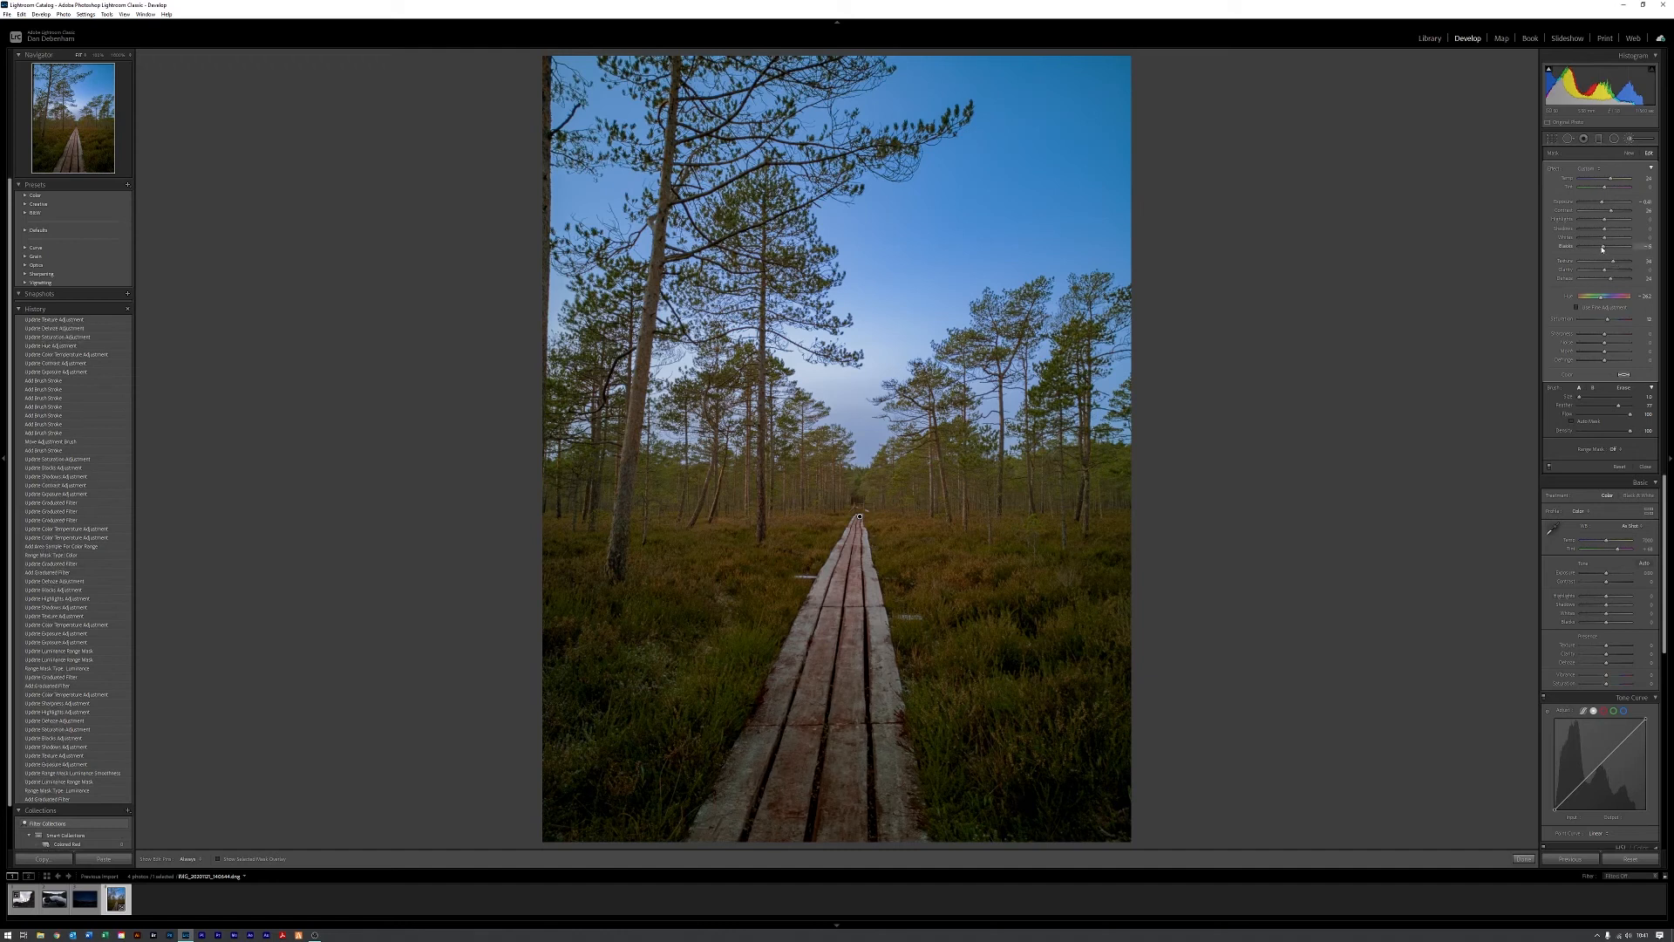
left_click(1603, 250)
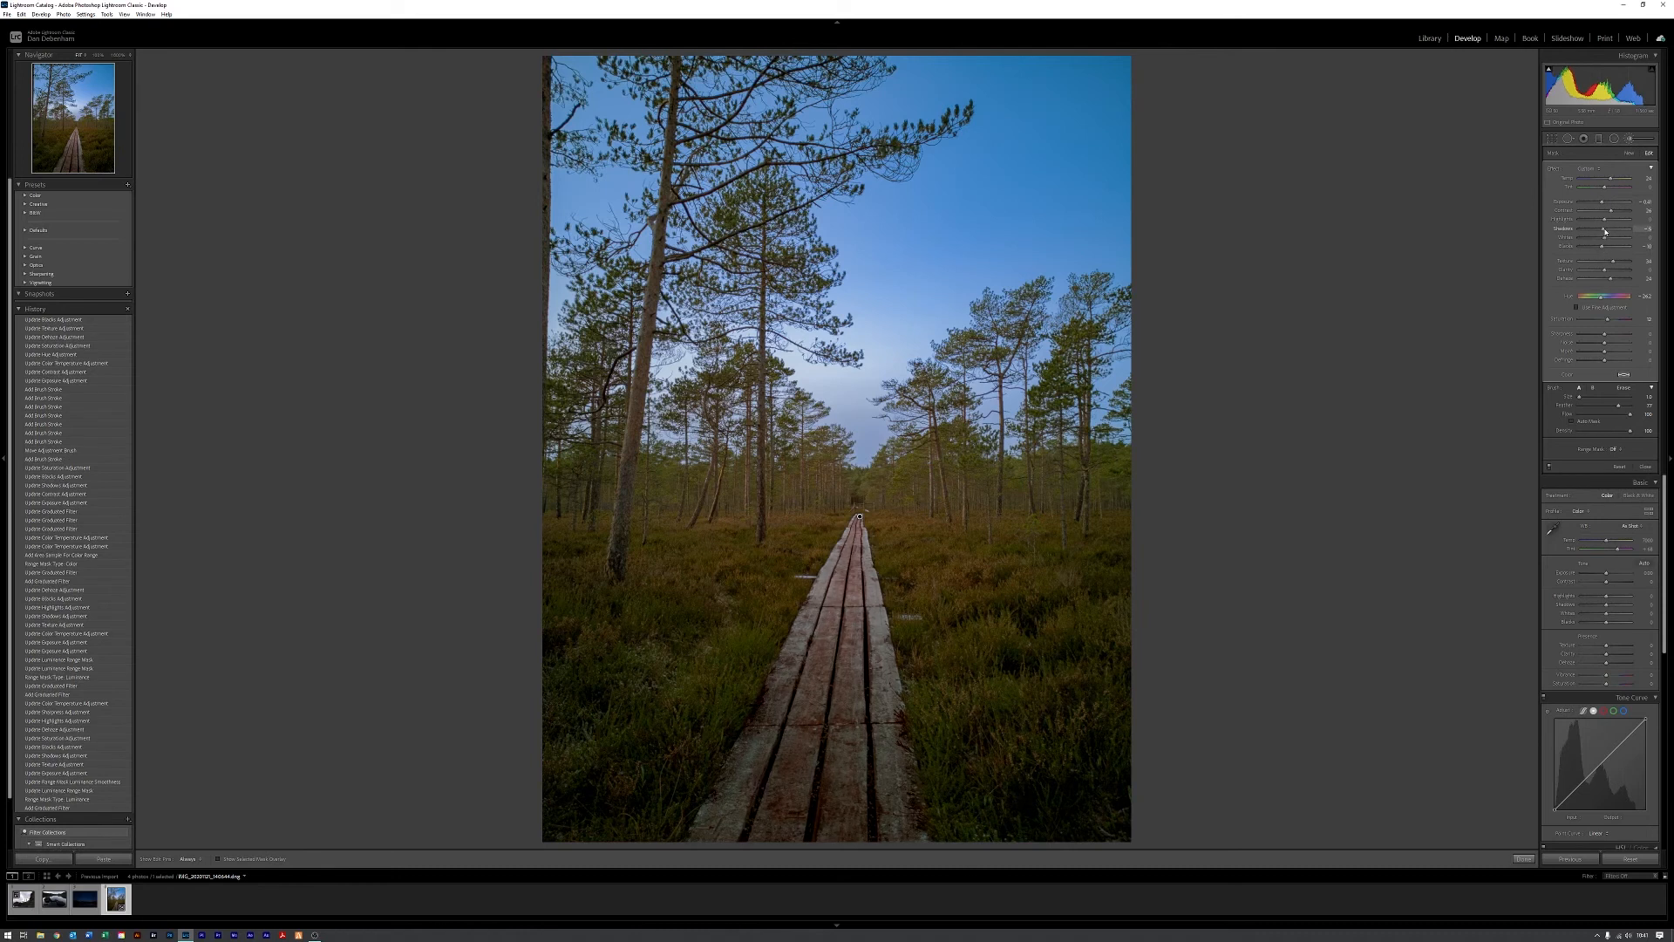
left_click(1604, 232)
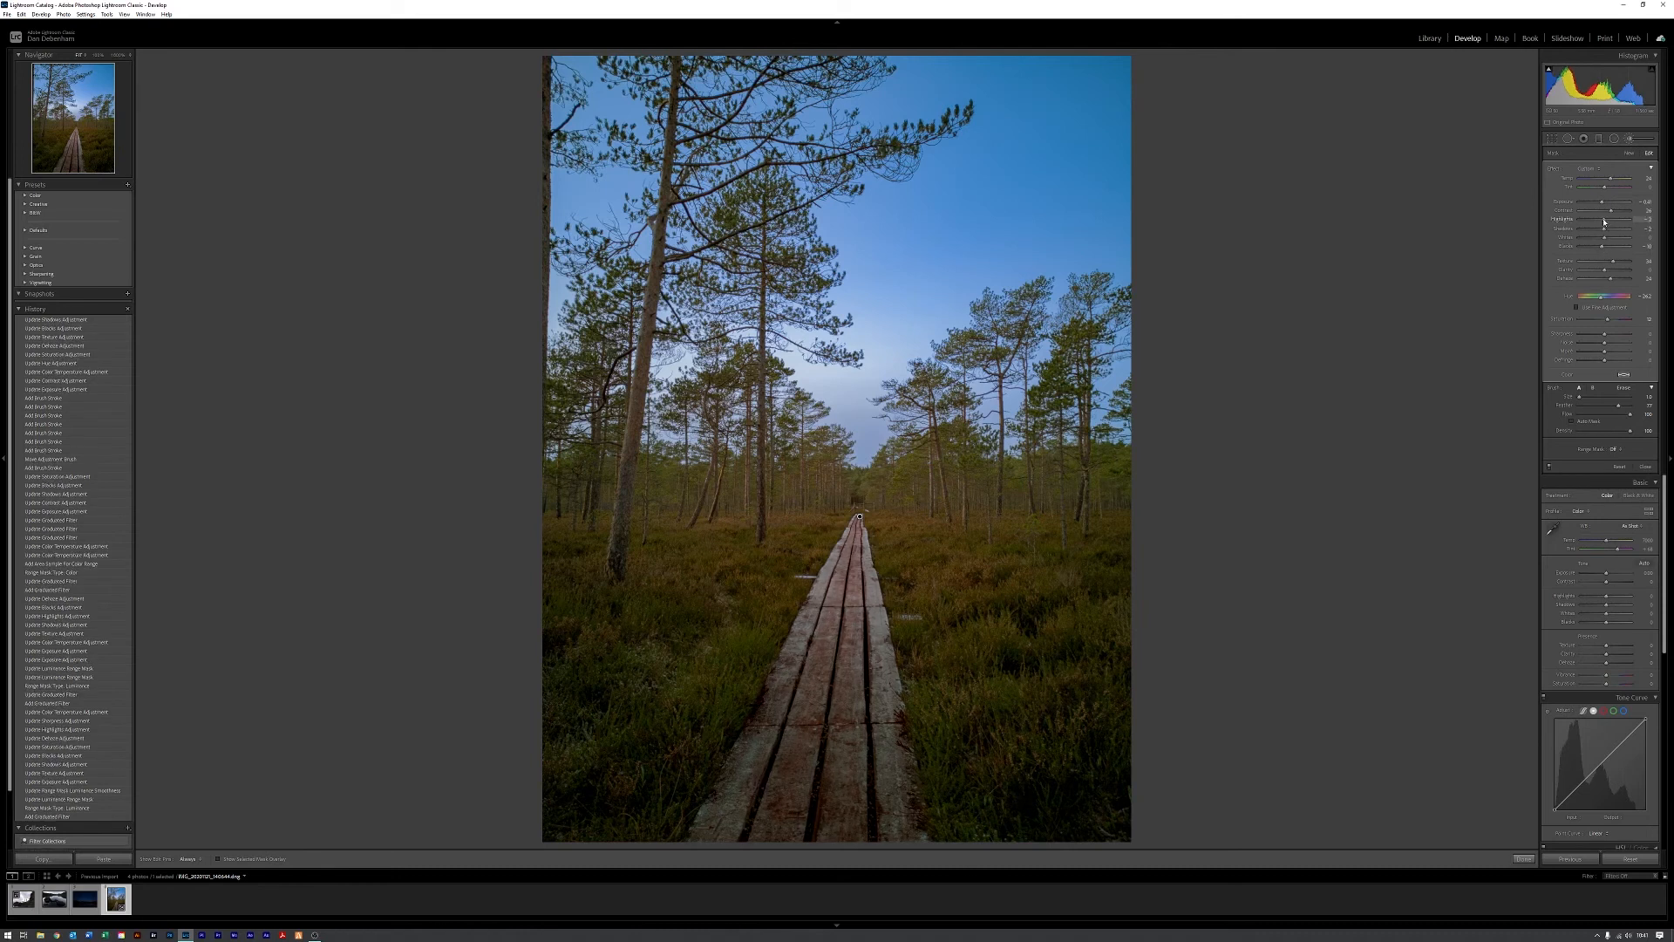
left_click_drag(1586, 223, 1574, 224)
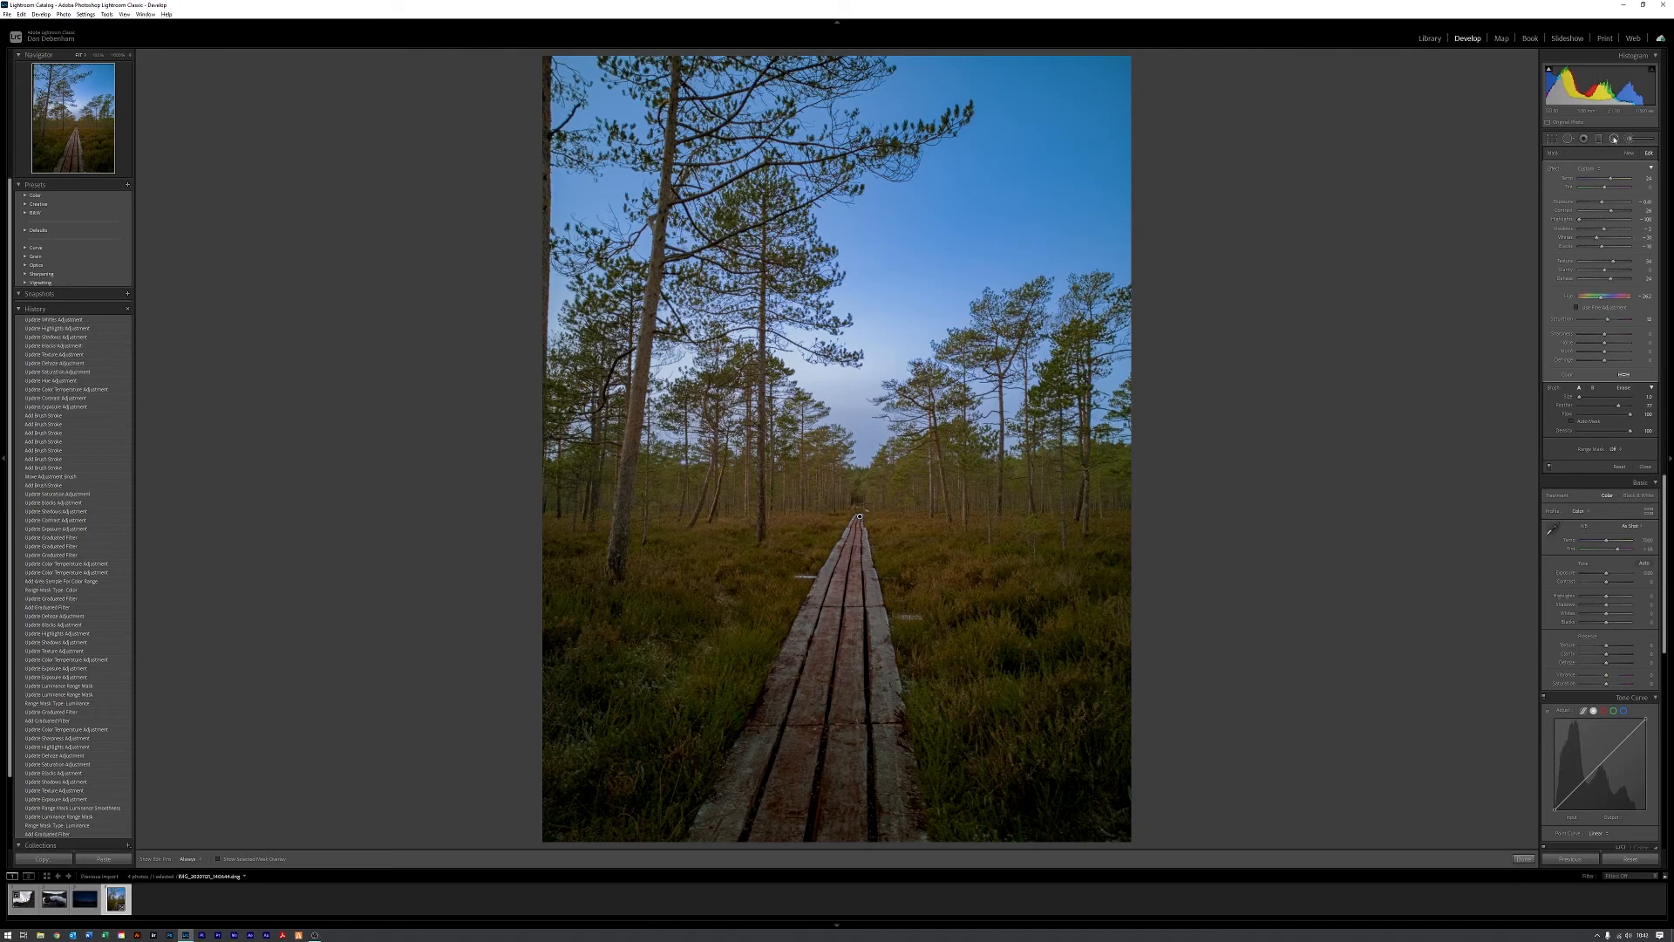
Step: Close and reopen the adjustment brush, reselect the boardwalk's edit pin, and view its range mask options without choosing one
left_click(1627, 139)
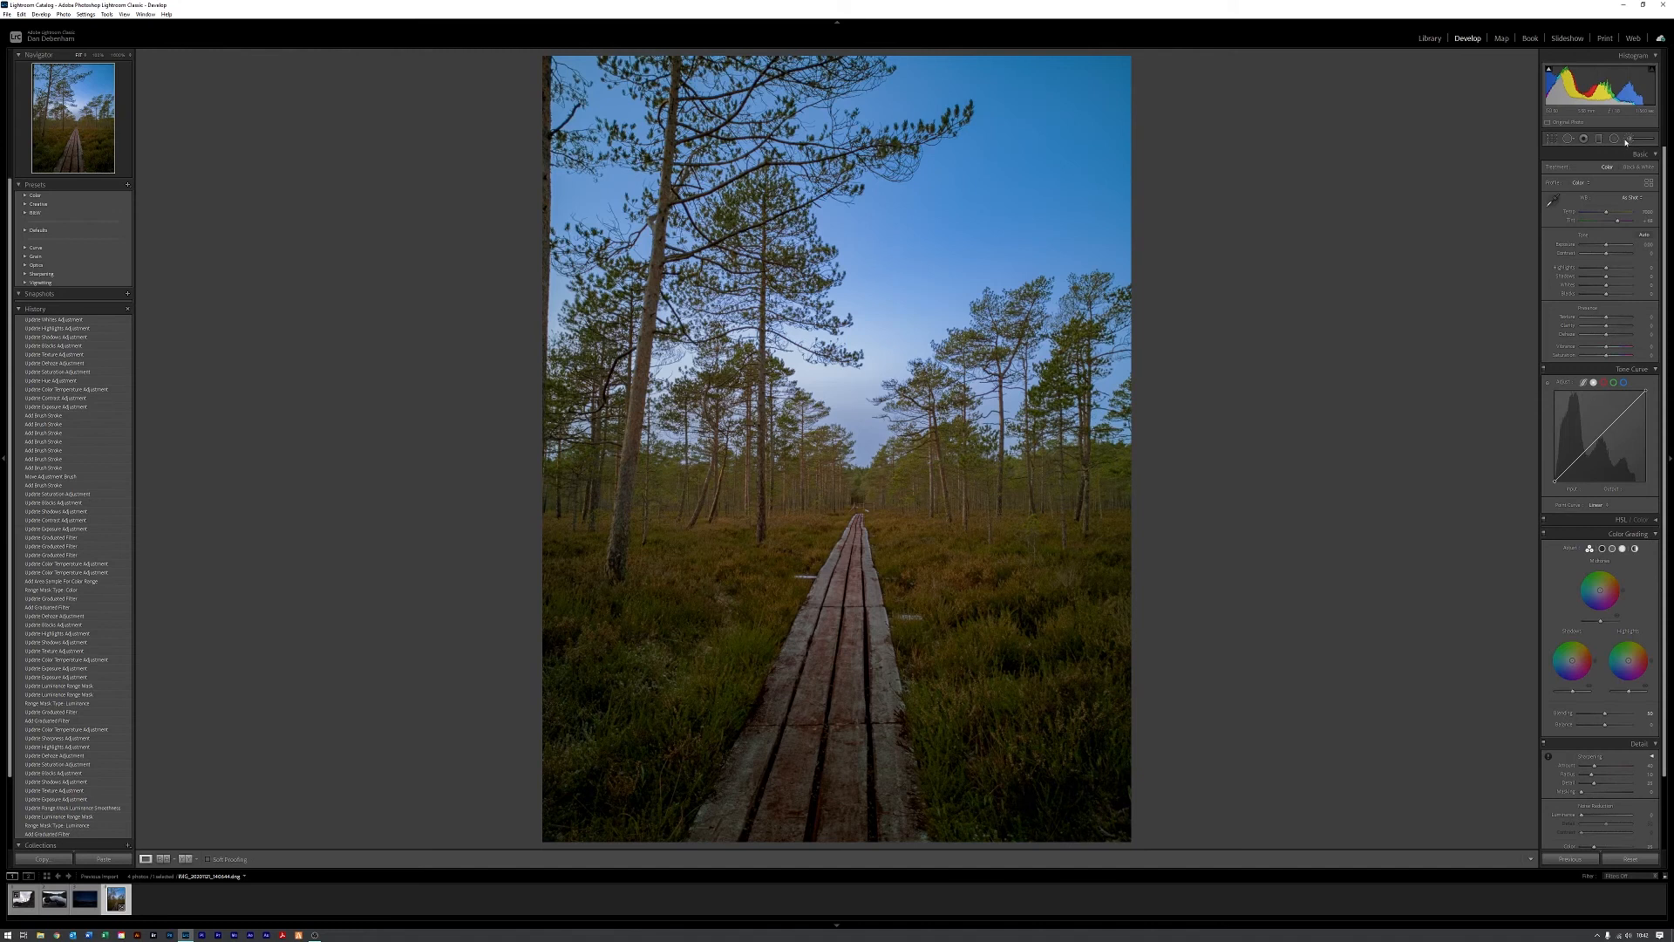
left_click(1627, 139)
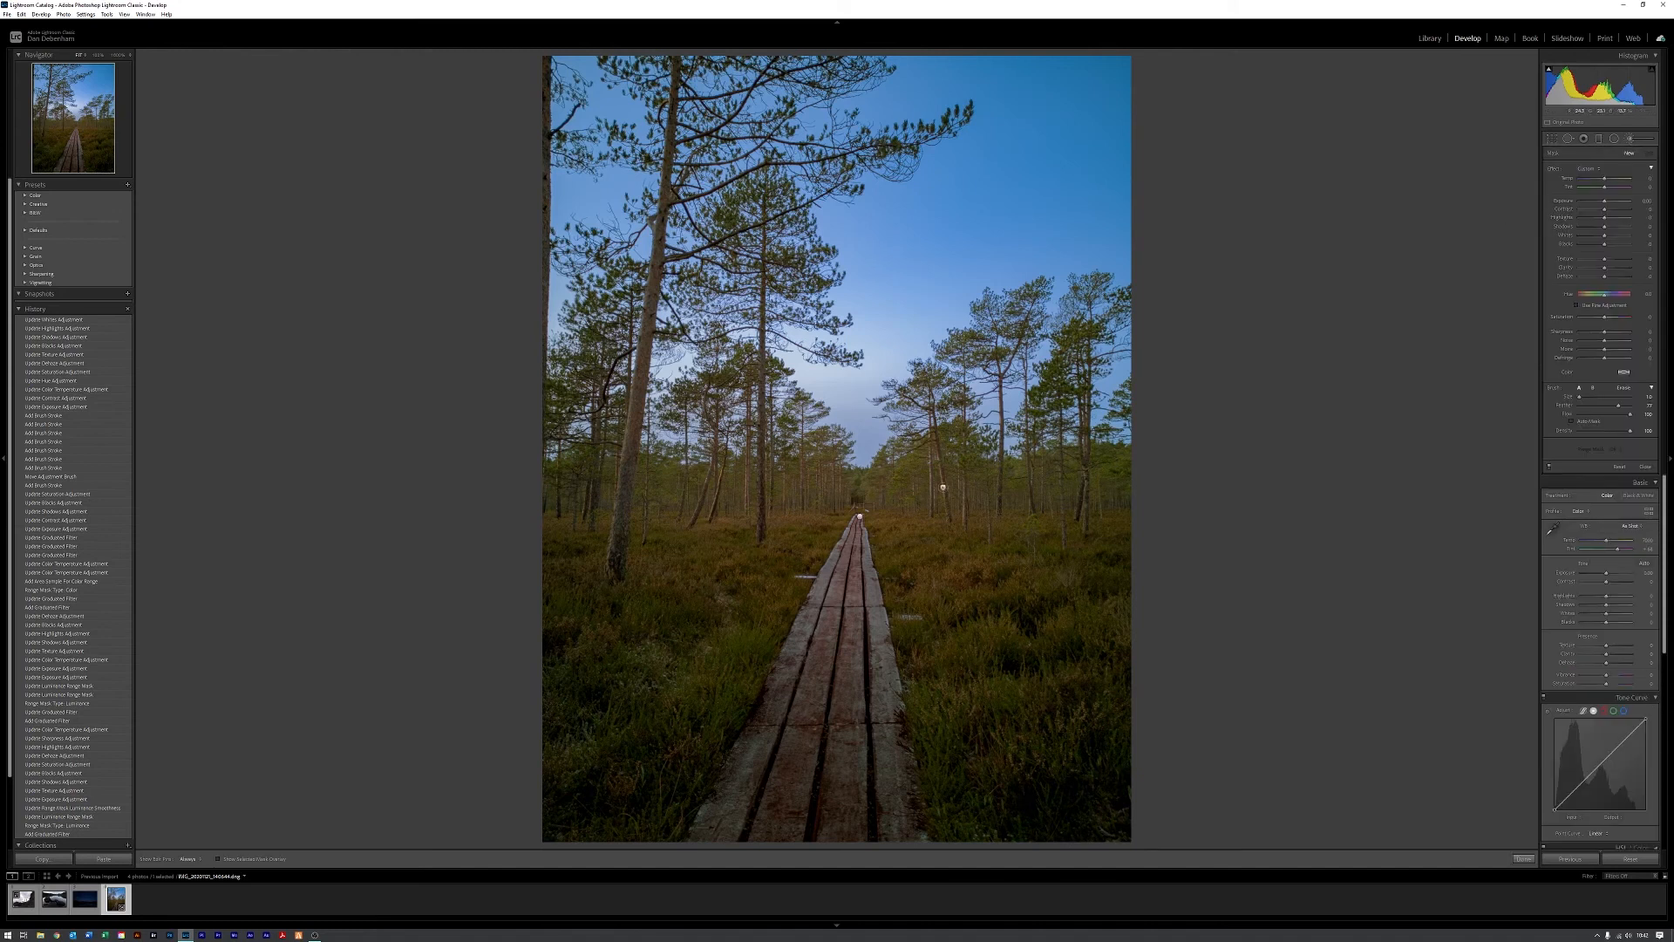
left_click(859, 516)
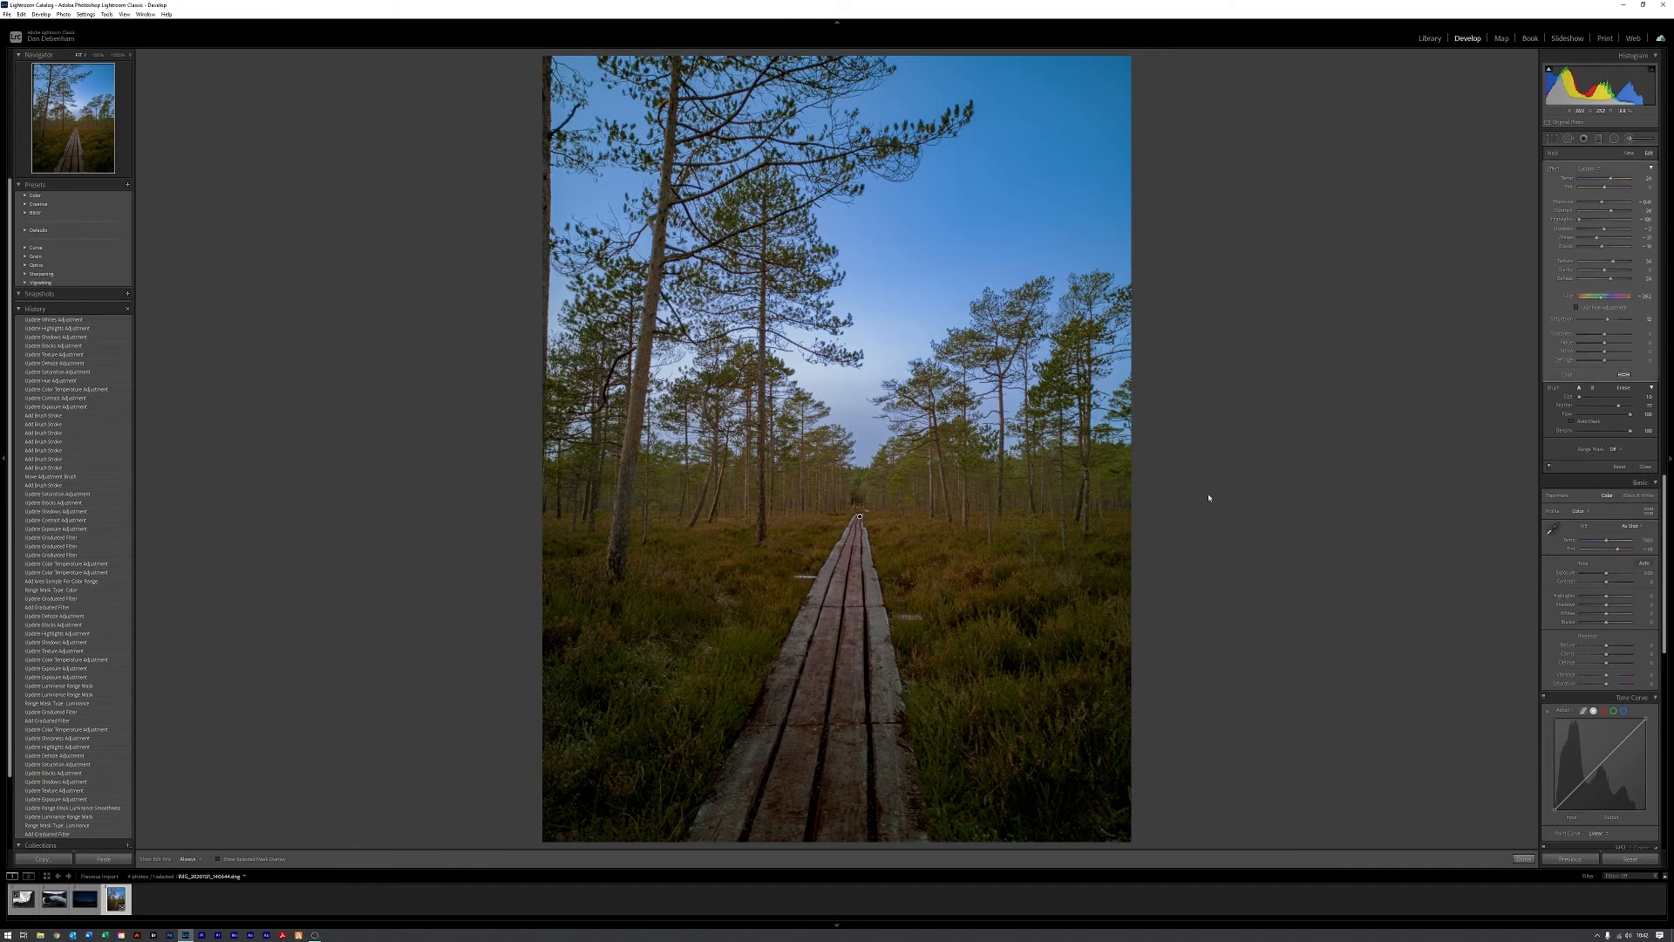
left_click(1618, 450)
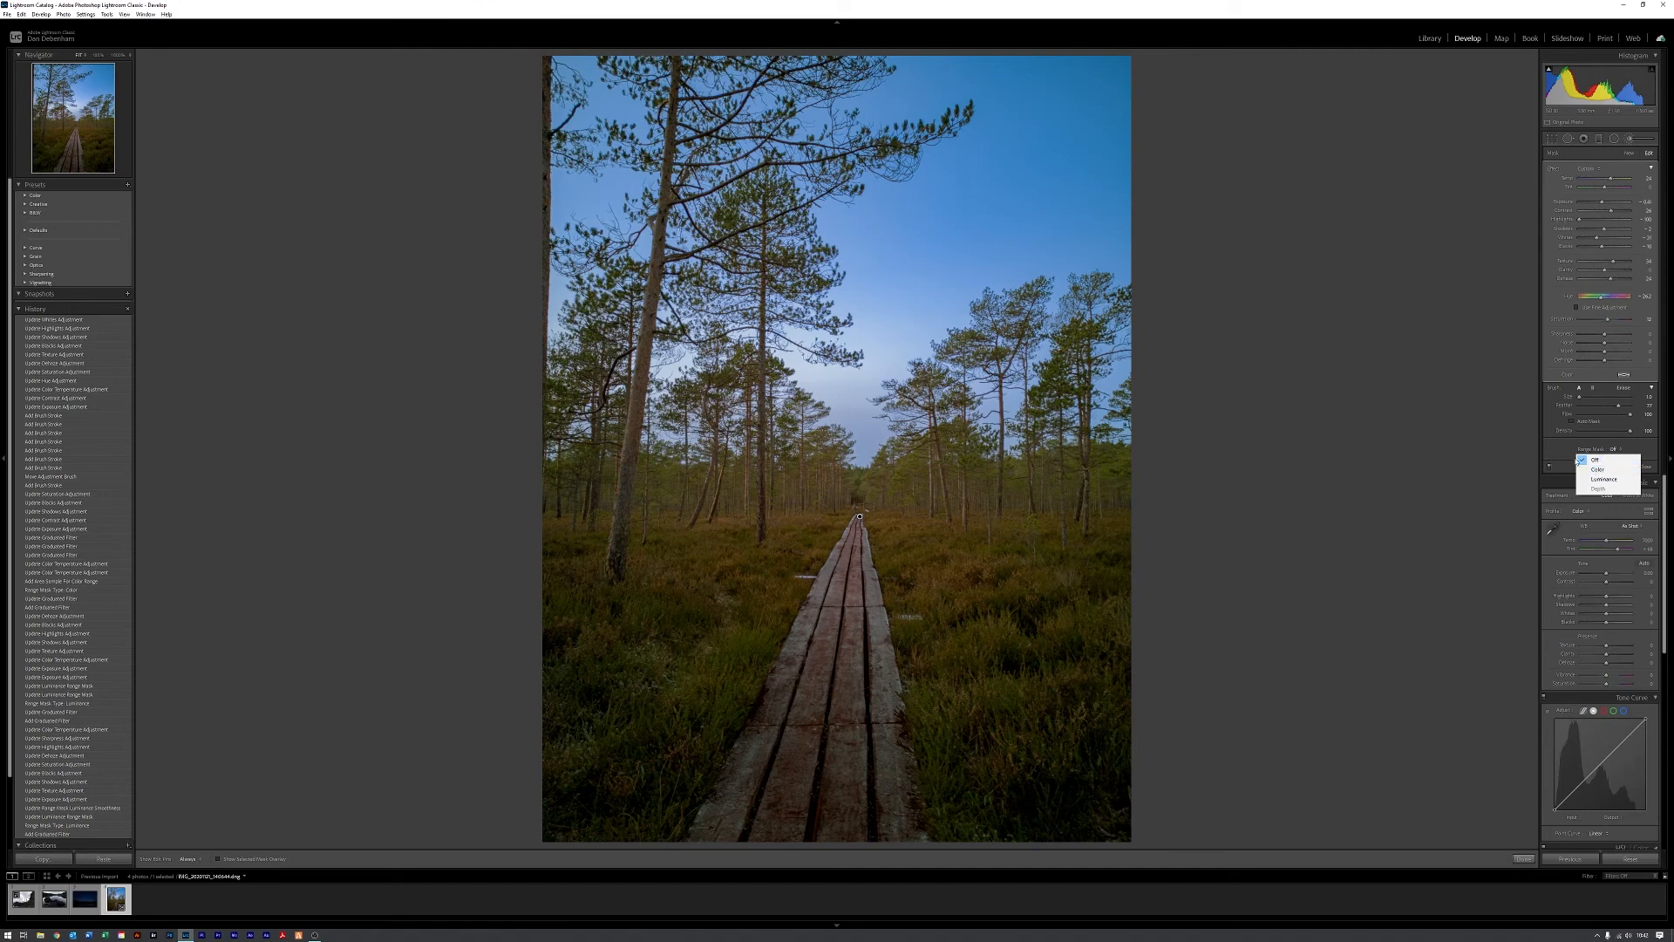
left_click(1569, 449)
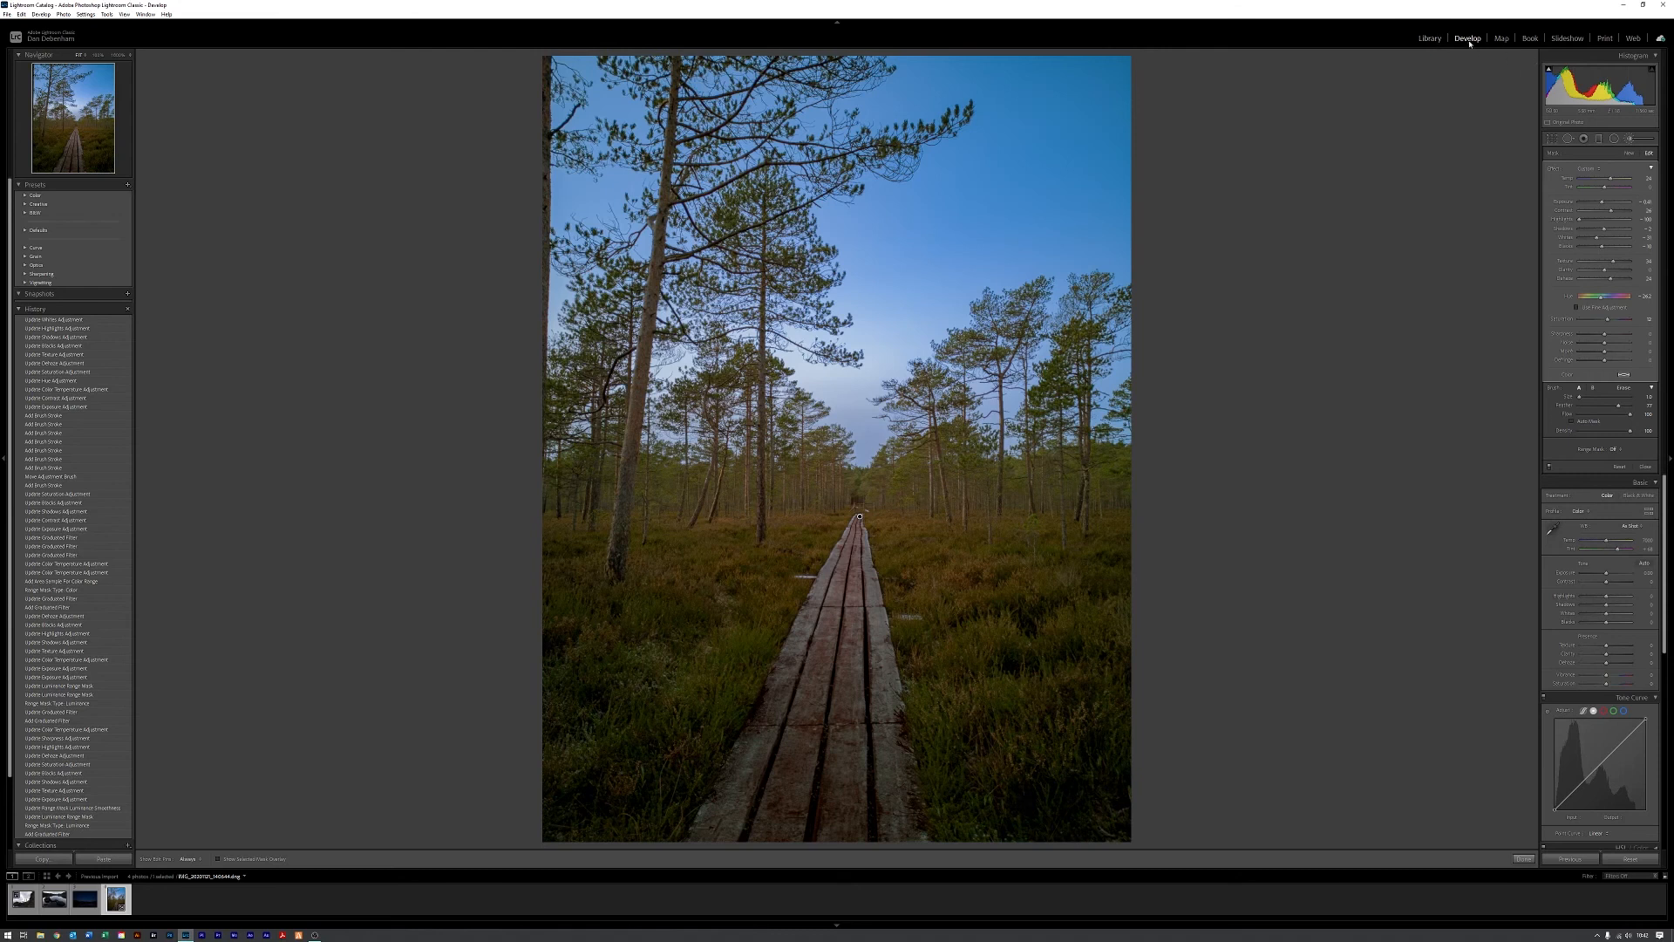
Step: Close the adjustment brush and compare the edited boardwalk photo with the original side by side
left_click(1629, 140)
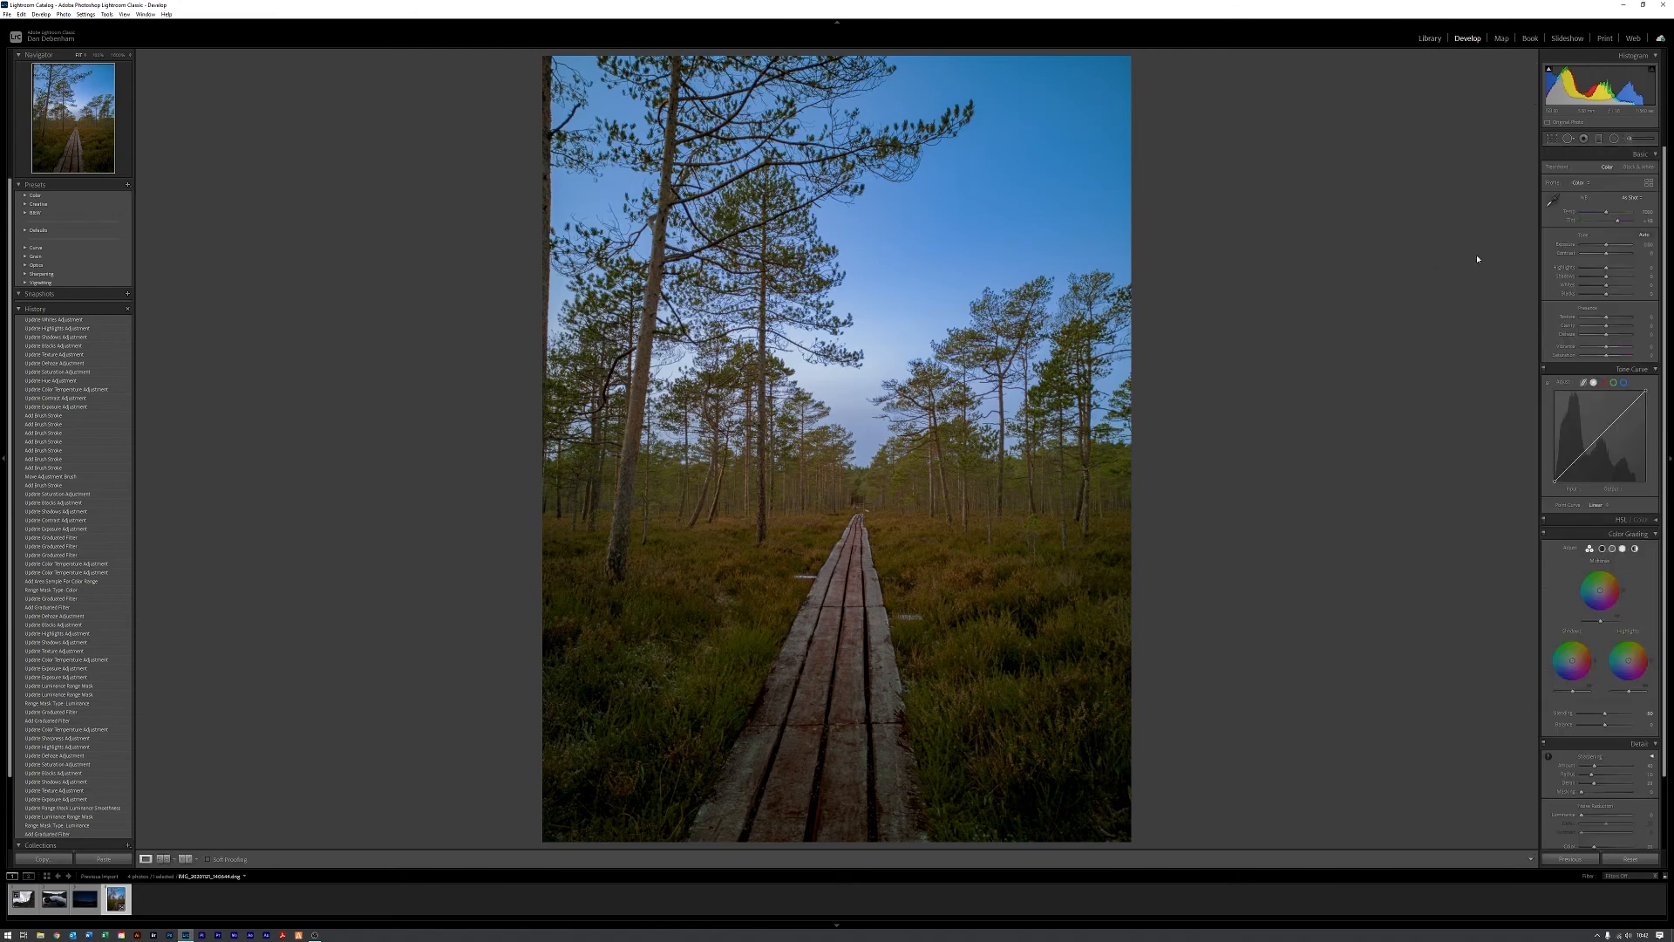
left_click(185, 860)
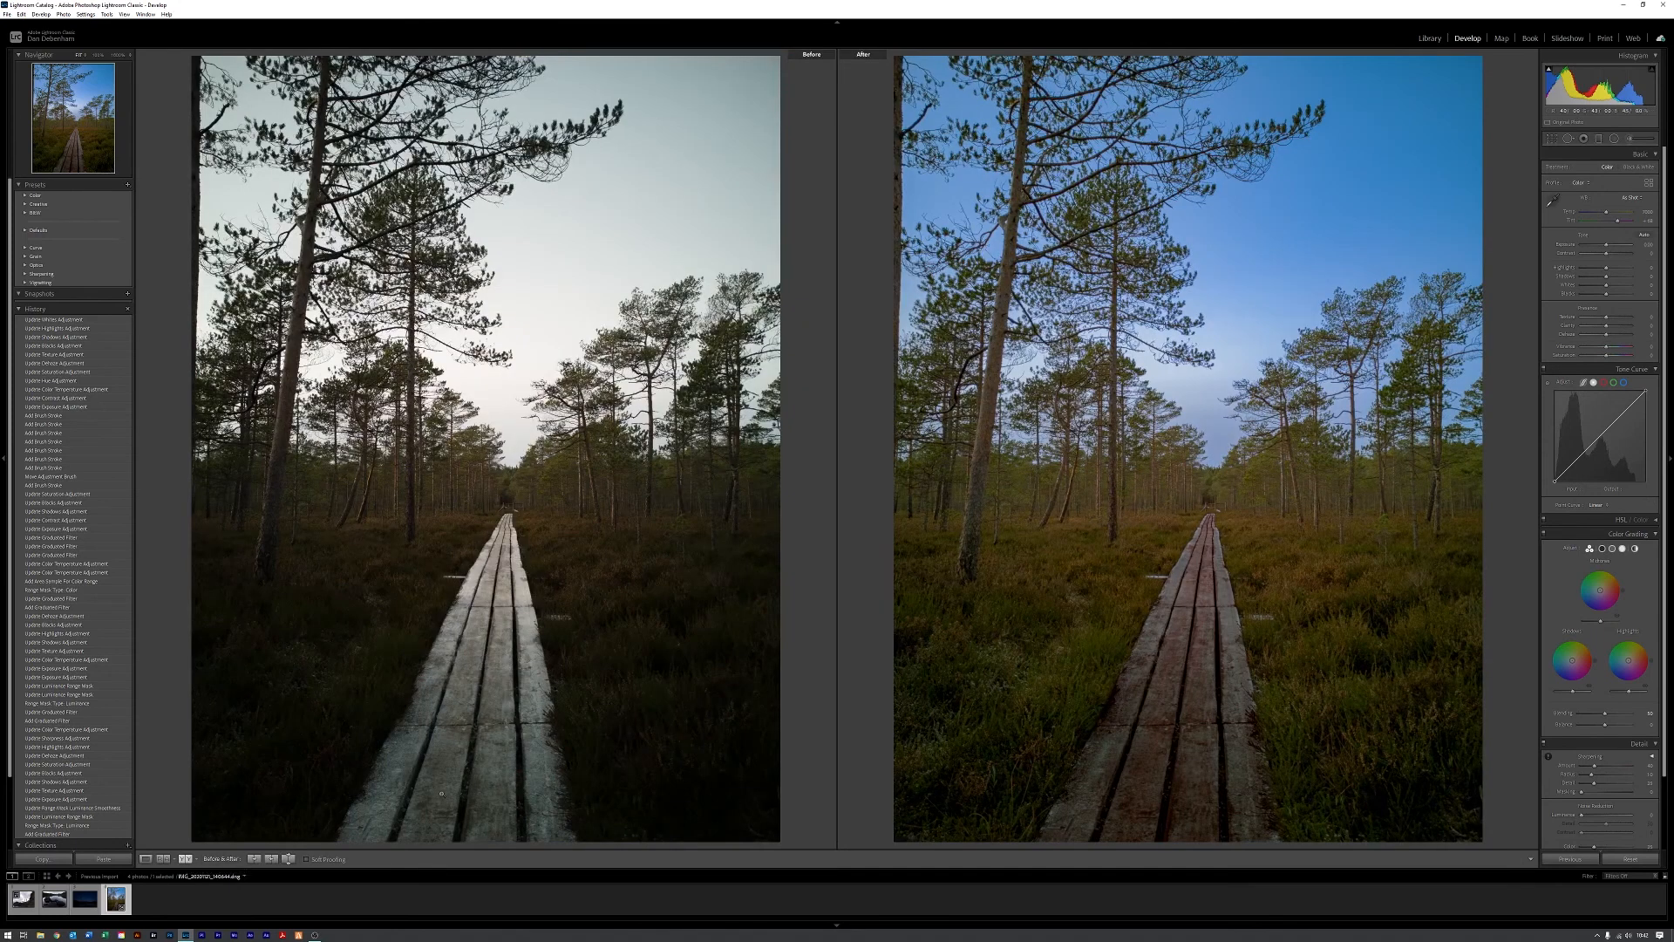